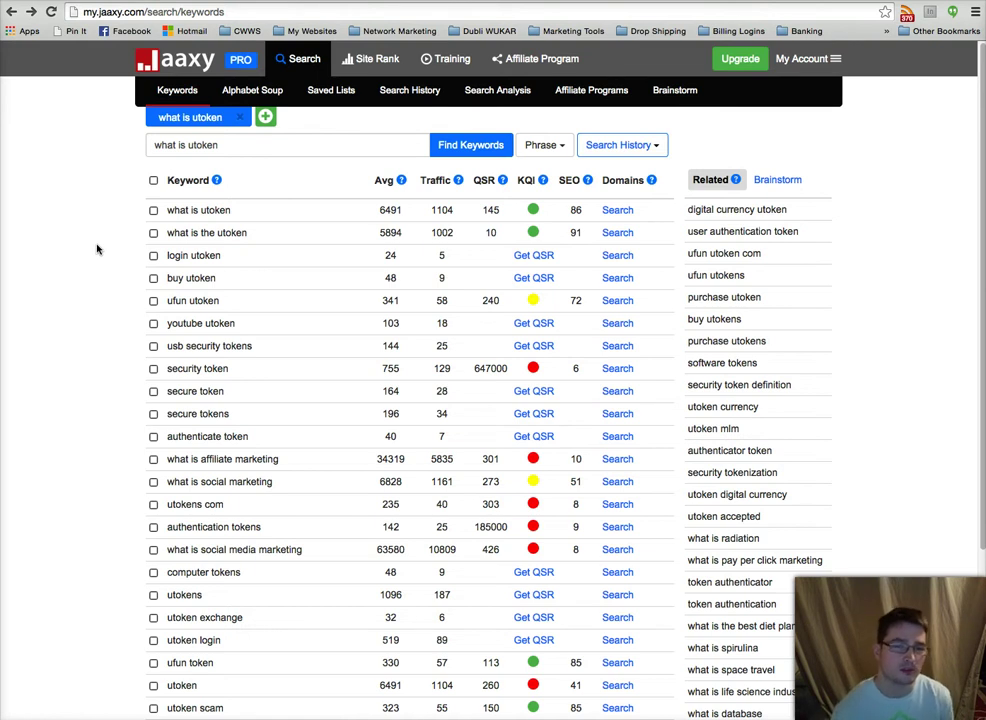
Step: Replace the search phrase with "utoken" and run the keyword search
{"action": "left_click", "coordinate": [211, 147]}
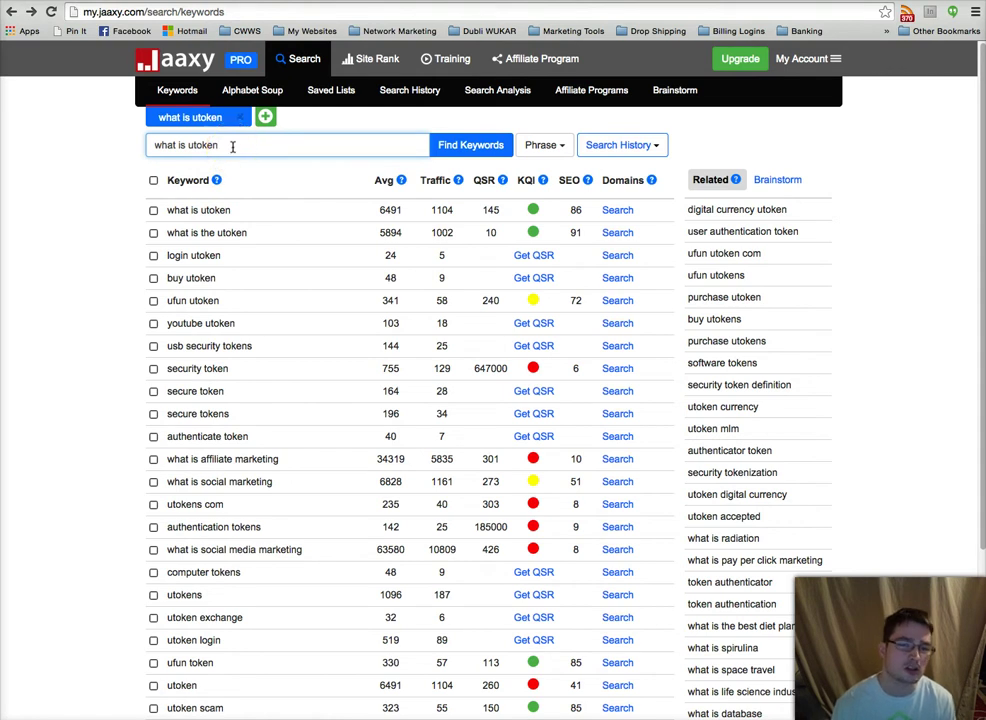
{"action": "left_click_drag", "start_coordinate": [232, 144], "coordinate": [188, 144]}
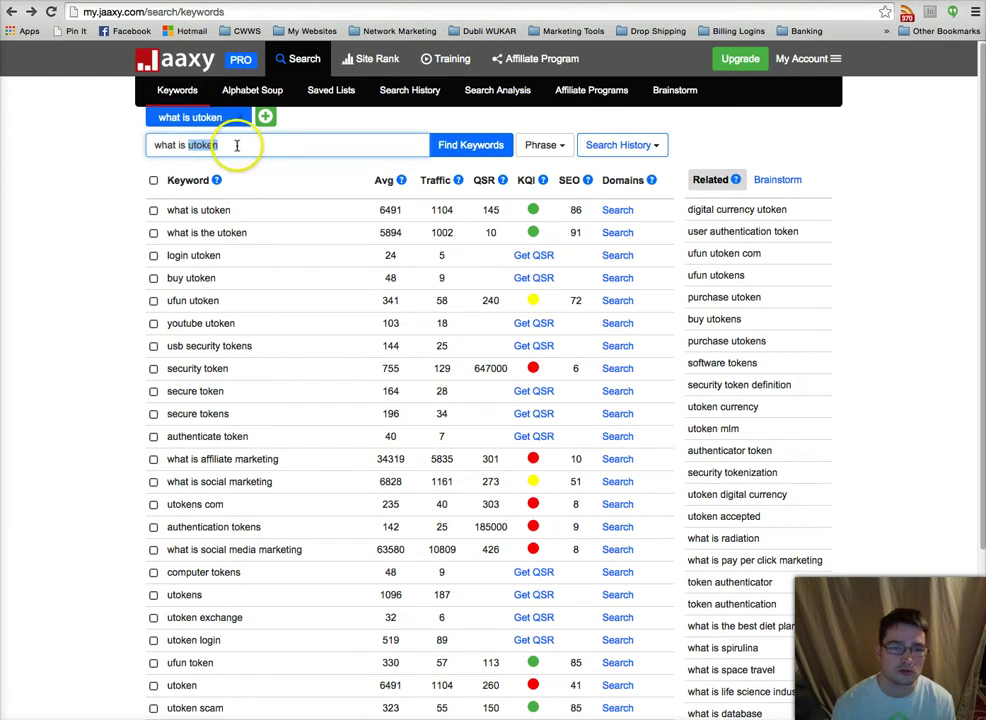
{"action": "left_click", "coordinate": [175, 147]}
{"action": "key", "text": "ctrl+a"}
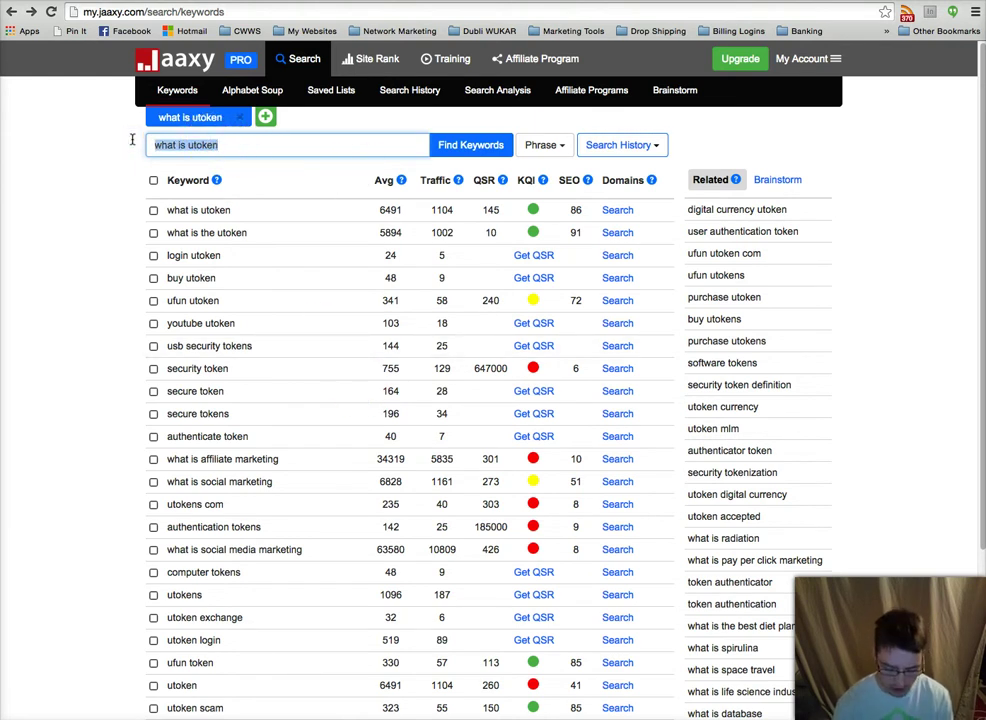
{"action": "type", "text": "utoken"}
{"action": "key", "text": "Return"}
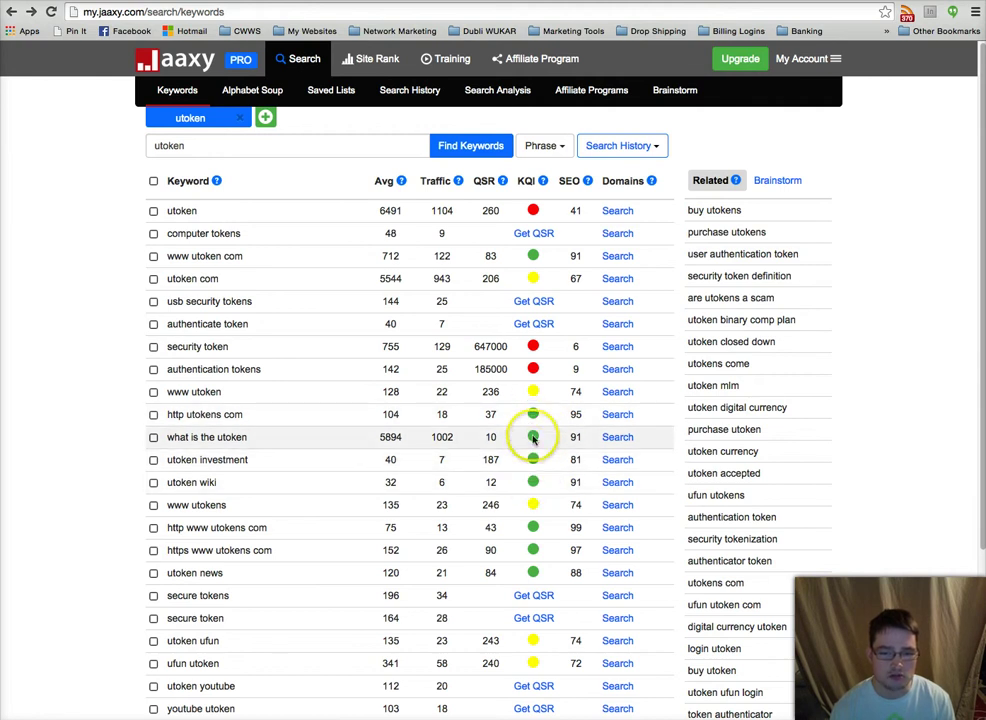
Step: Review the SEO scores across the keyword results and check the KQI and SEO score of "utoken"
{"action": "double_click", "coordinate": [575, 181]}
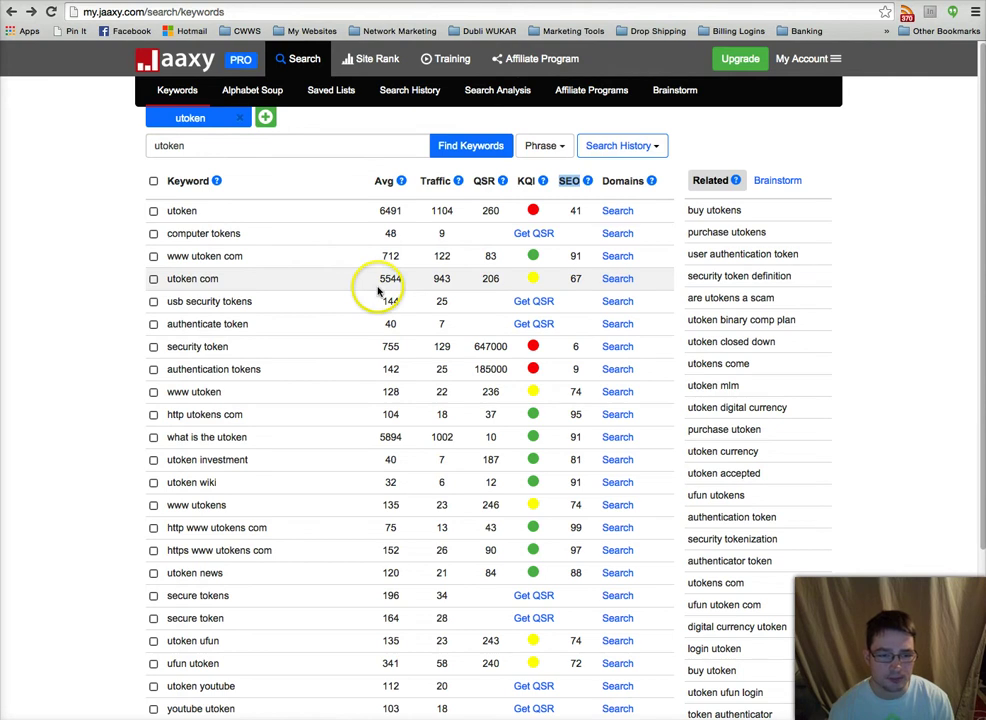
{"action": "scroll", "coordinate": [387, 436], "scroll_direction": "down", "scroll_amount": 3}
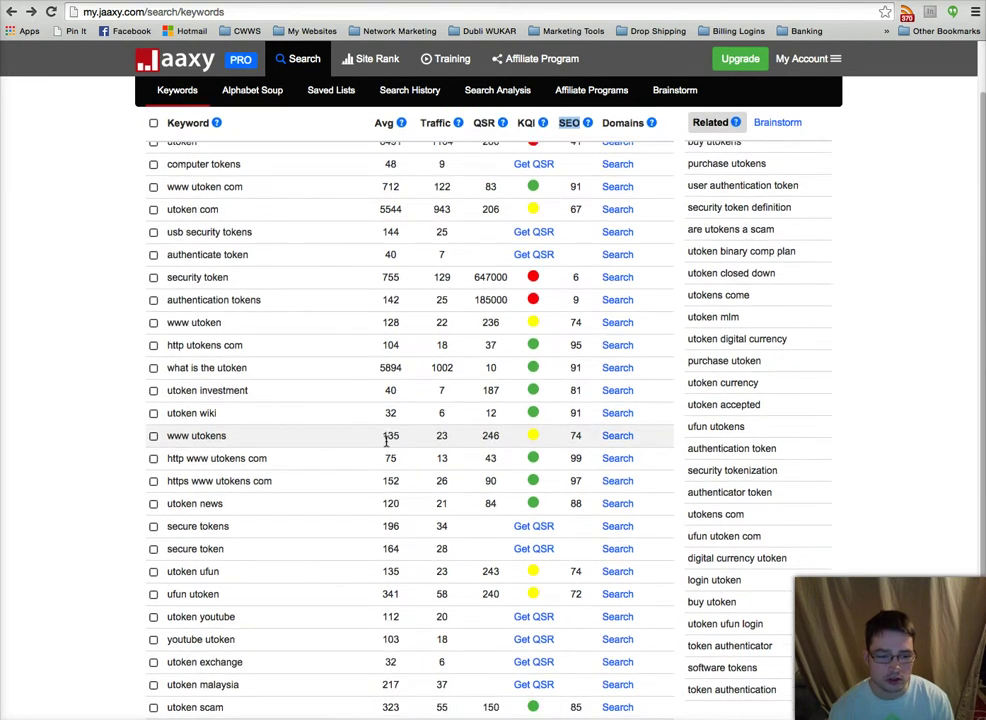
{"action": "scroll", "coordinate": [387, 441], "scroll_direction": "down", "scroll_amount": 2}
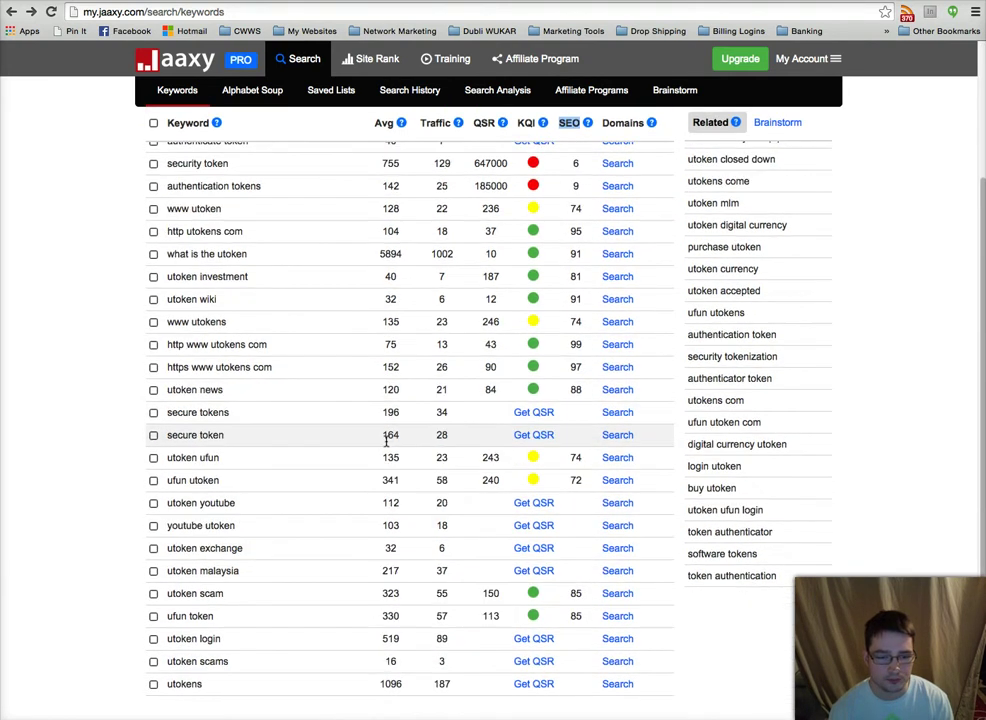
{"action": "scroll", "coordinate": [388, 440], "scroll_direction": "up", "scroll_amount": 5}
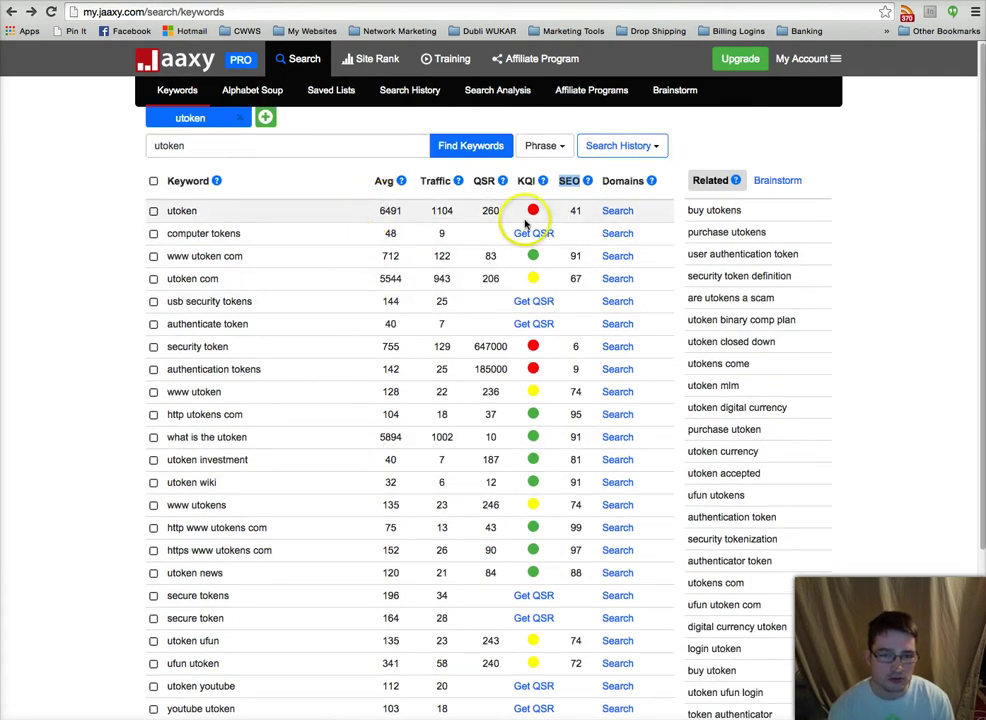
{"action": "left_click", "coordinate": [573, 211]}
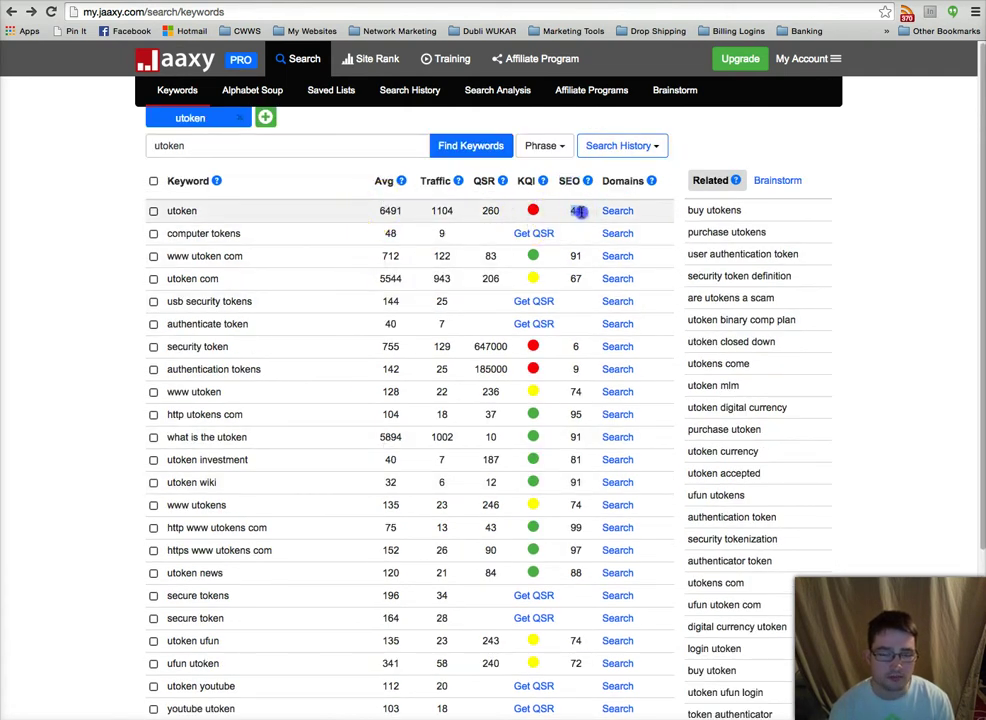
{"action": "left_click", "coordinate": [533, 209]}
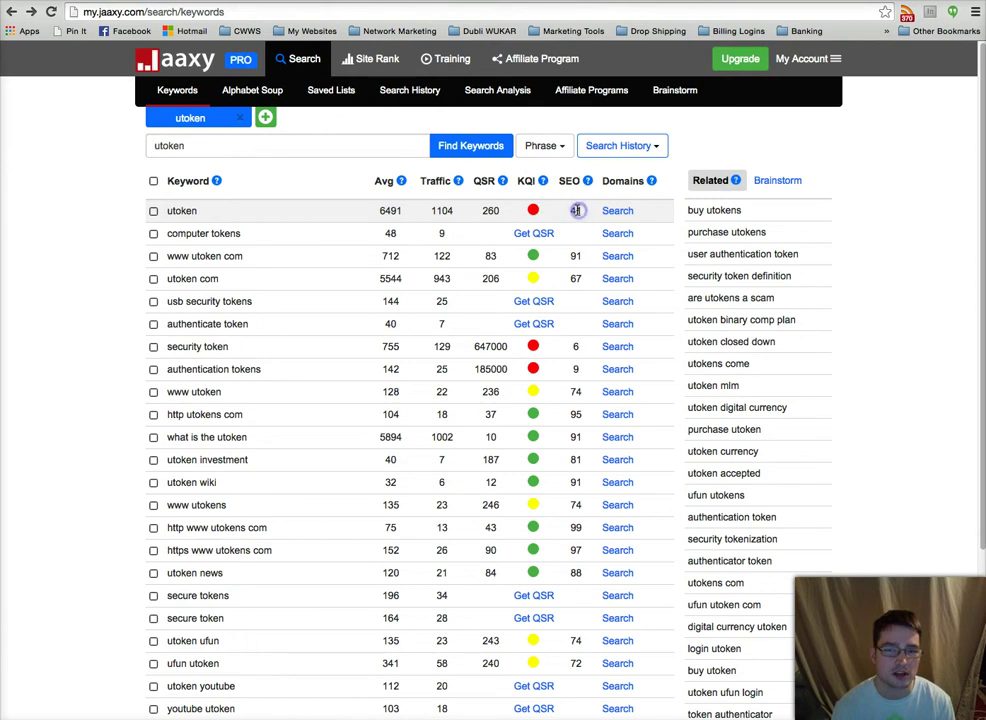
{"action": "scroll", "coordinate": [374, 235], "scroll_direction": "down", "scroll_amount": 3}
{"action": "scroll", "coordinate": [371, 237], "scroll_direction": "up", "scroll_amount": 3}
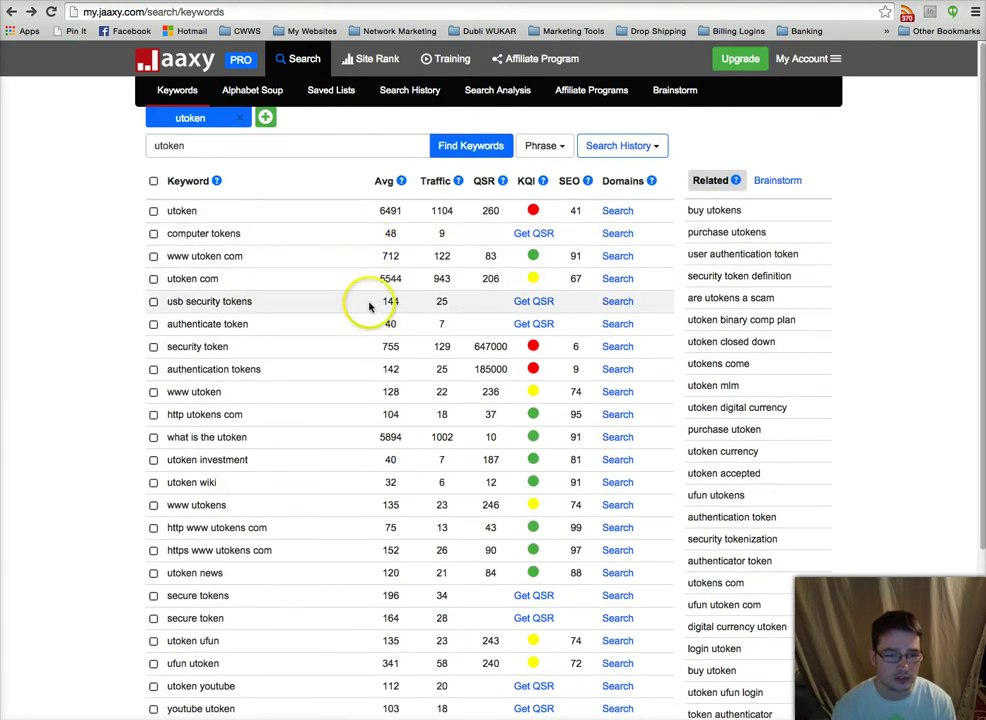
Step: Find the "utoken scam" keyword near the end of the results and examine its average searches and SEO score
{"action": "scroll", "coordinate": [367, 305], "scroll_direction": "down", "scroll_amount": 3}
{"action": "scroll", "coordinate": [370, 307], "scroll_direction": "down", "scroll_amount": 3}
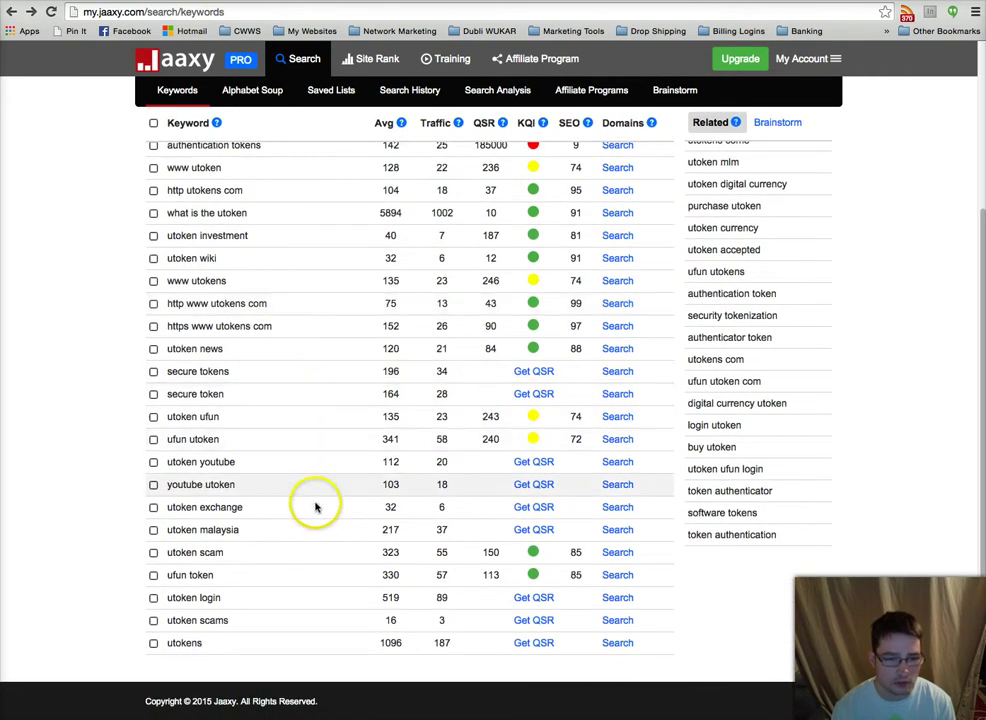
{"action": "left_click", "coordinate": [240, 558]}
{"action": "left_click_drag", "start_coordinate": [240, 558], "coordinate": [172, 556]}
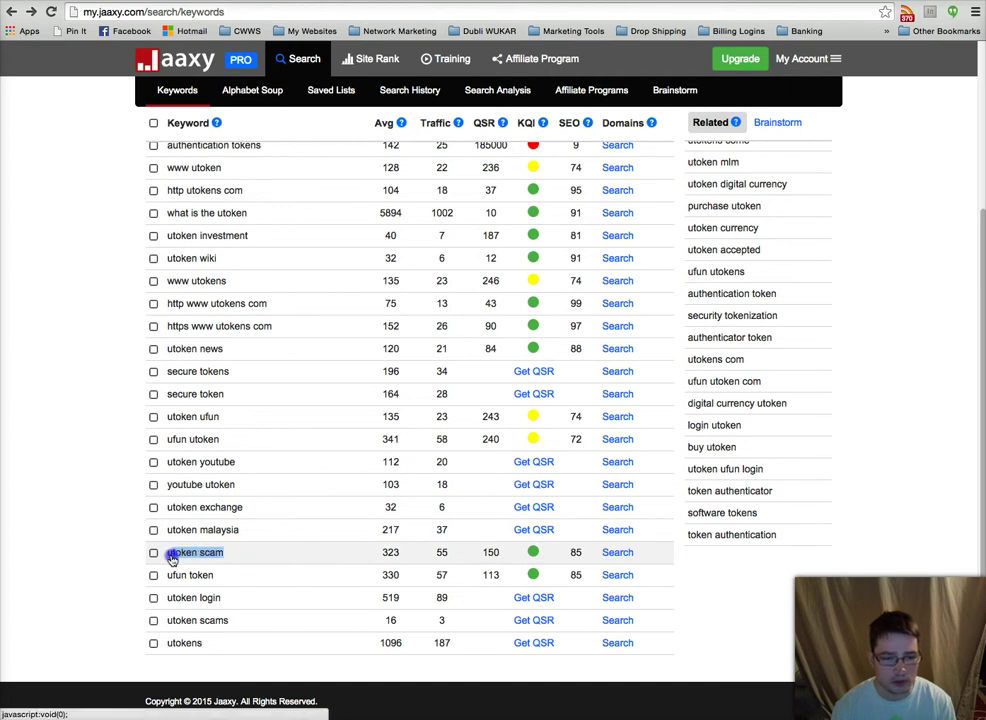
{"action": "left_click", "coordinate": [279, 552]}
{"action": "left_click", "coordinate": [242, 555]}
{"action": "left_click", "coordinate": [245, 556]}
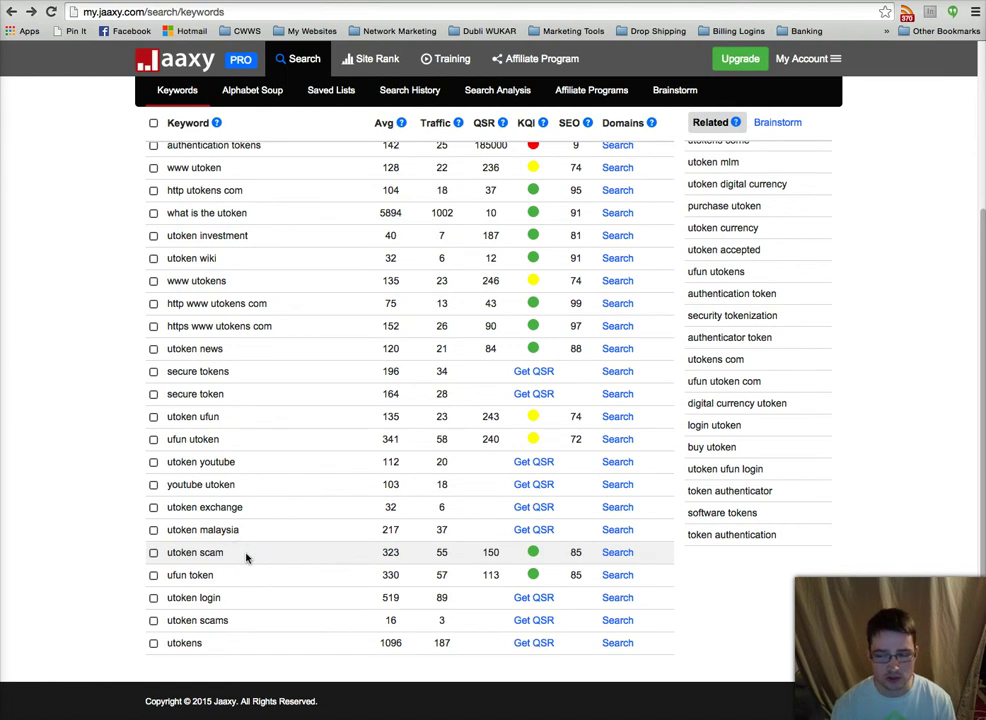
{"action": "left_click", "coordinate": [284, 555]}
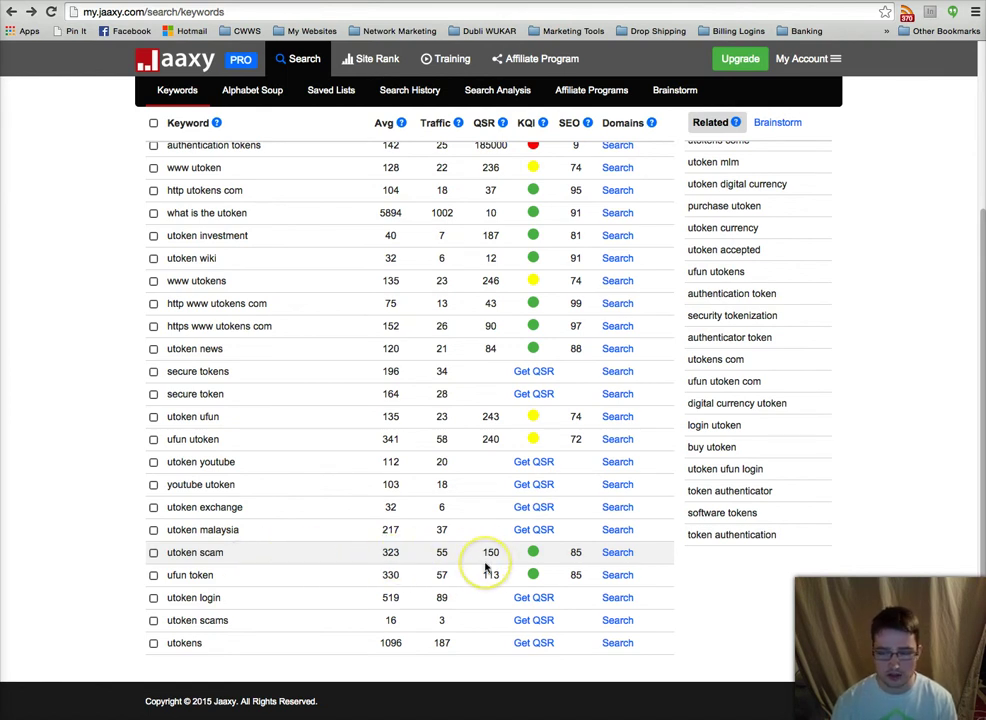
{"action": "left_click_drag", "start_coordinate": [376, 552], "coordinate": [399, 552]}
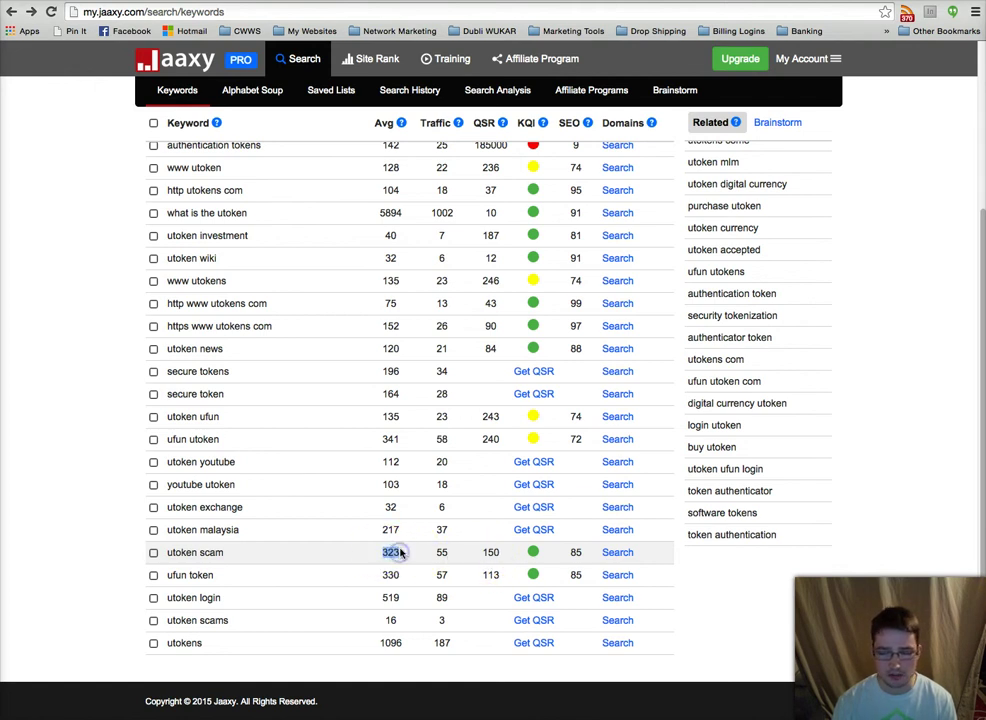
{"action": "left_click", "coordinate": [397, 552]}
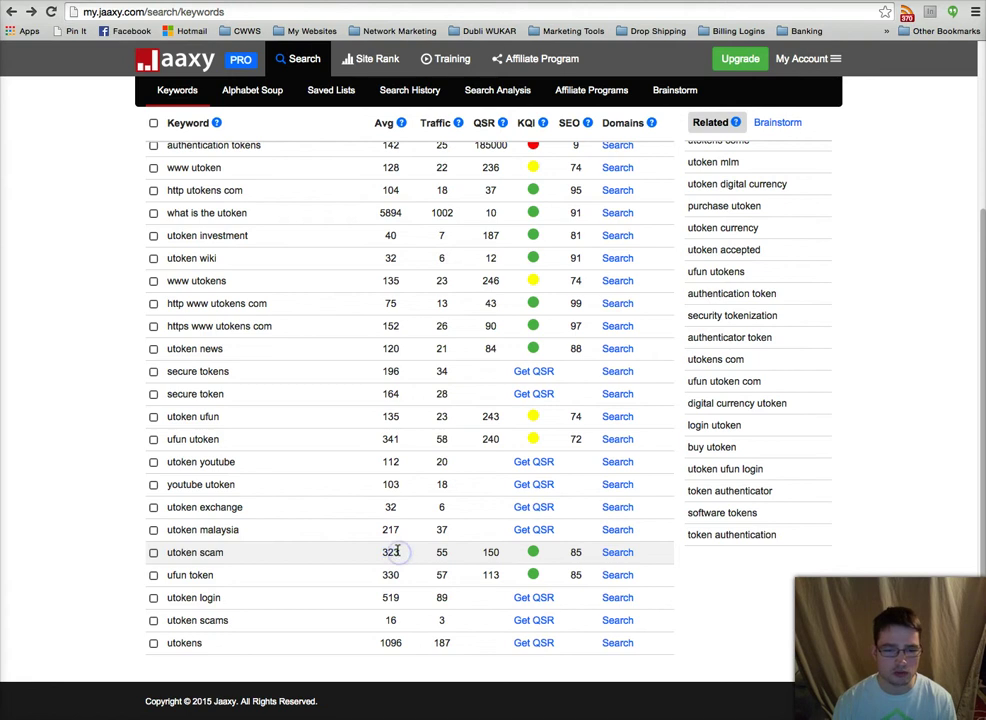
{"action": "double_click", "coordinate": [398, 552]}
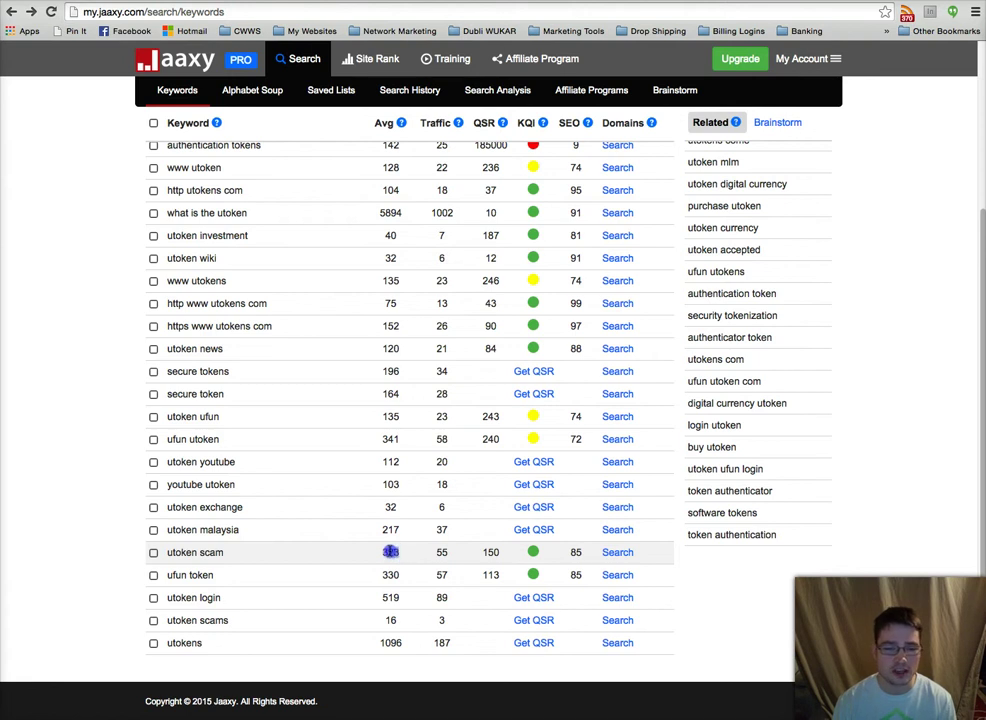
{"action": "left_click", "coordinate": [572, 555]}
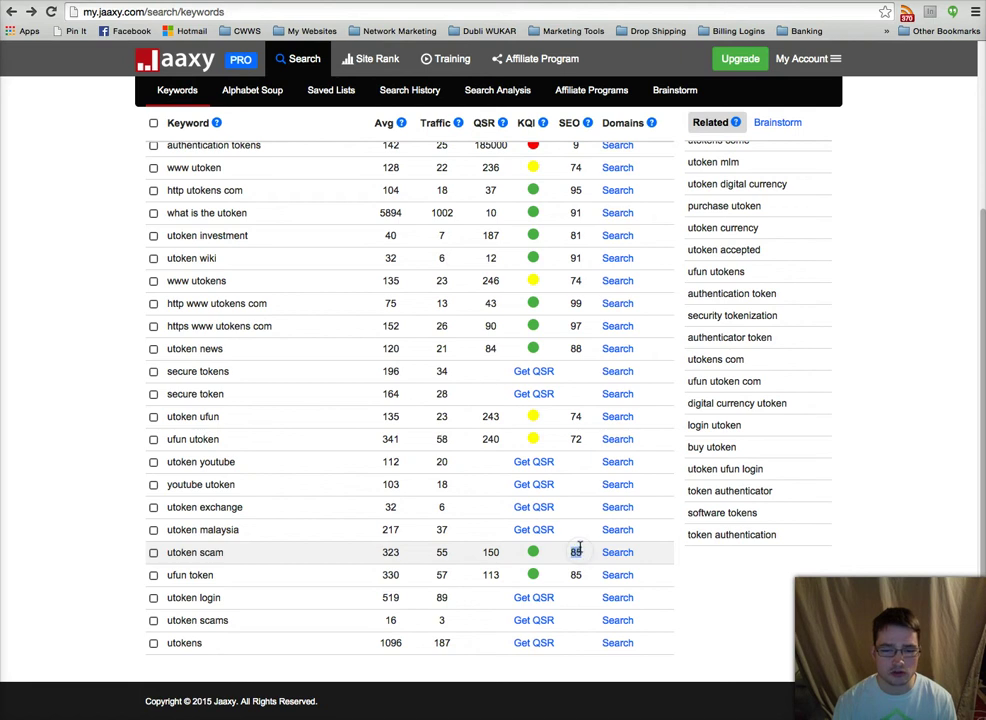
{"action": "left_click", "coordinate": [577, 552]}
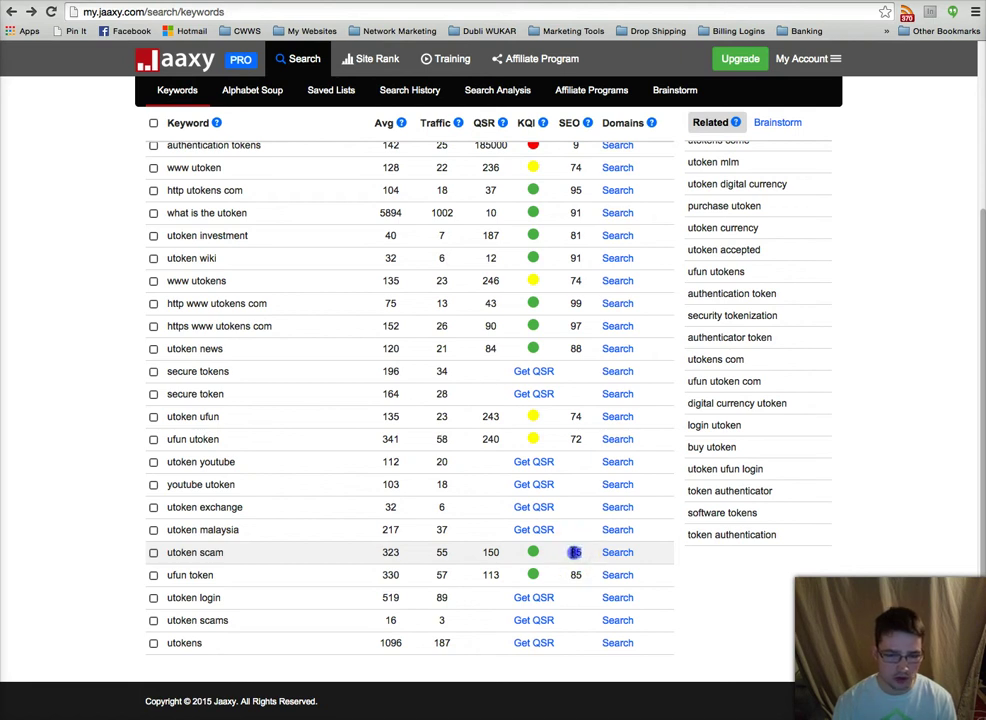
Step: Examine the Traffic column and compare the average searches with the traffic for the "utoken" keyword
{"action": "scroll", "coordinate": [486, 560], "scroll_direction": "up", "scroll_amount": 1}
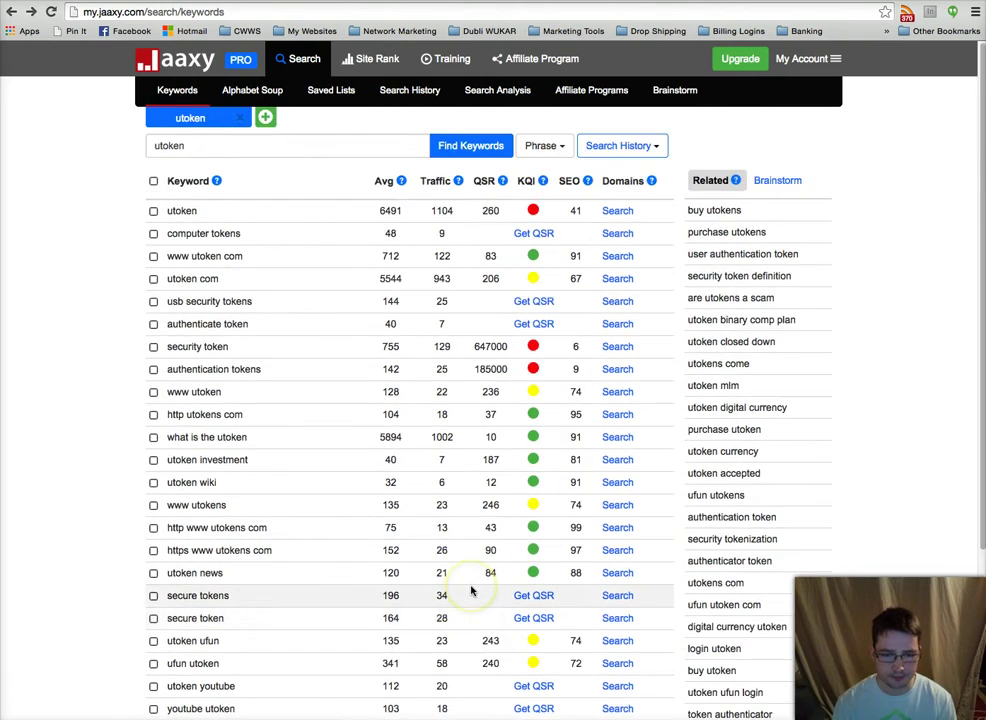
{"action": "scroll", "coordinate": [471, 590], "scroll_direction": "down", "scroll_amount": 1}
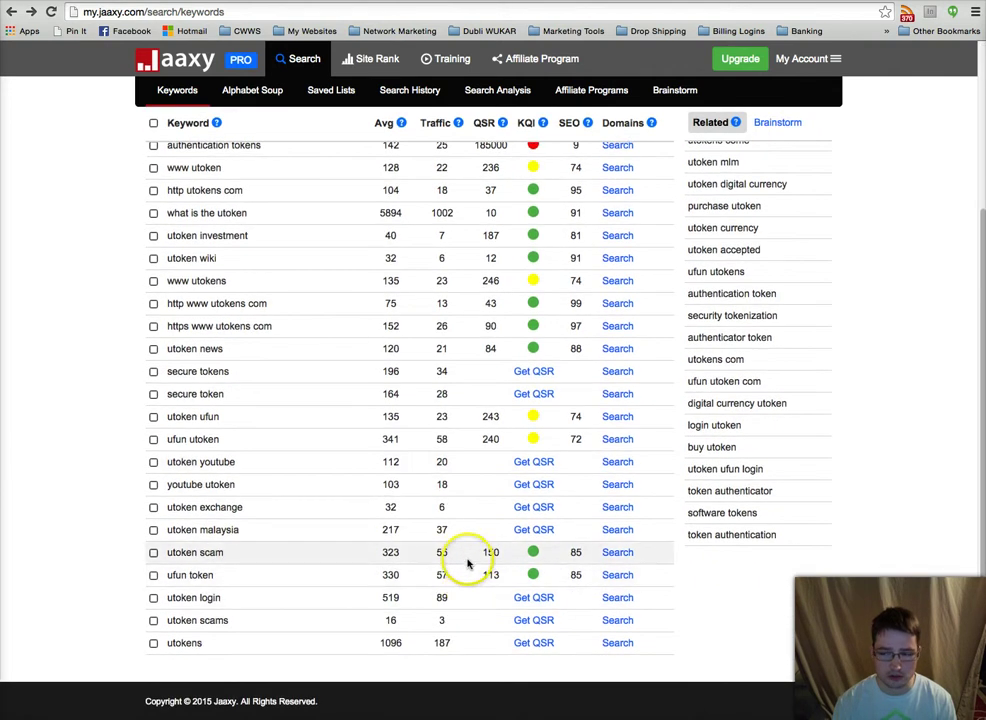
{"action": "scroll", "coordinate": [466, 561], "scroll_direction": "up", "scroll_amount": 5}
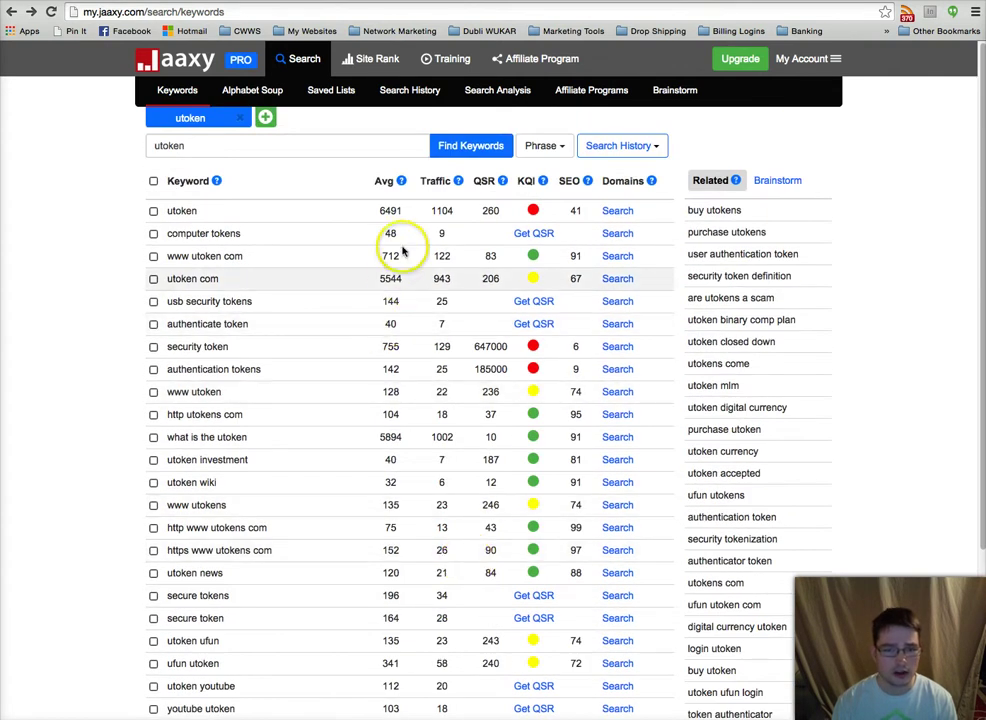
{"action": "left_click", "coordinate": [423, 181]}
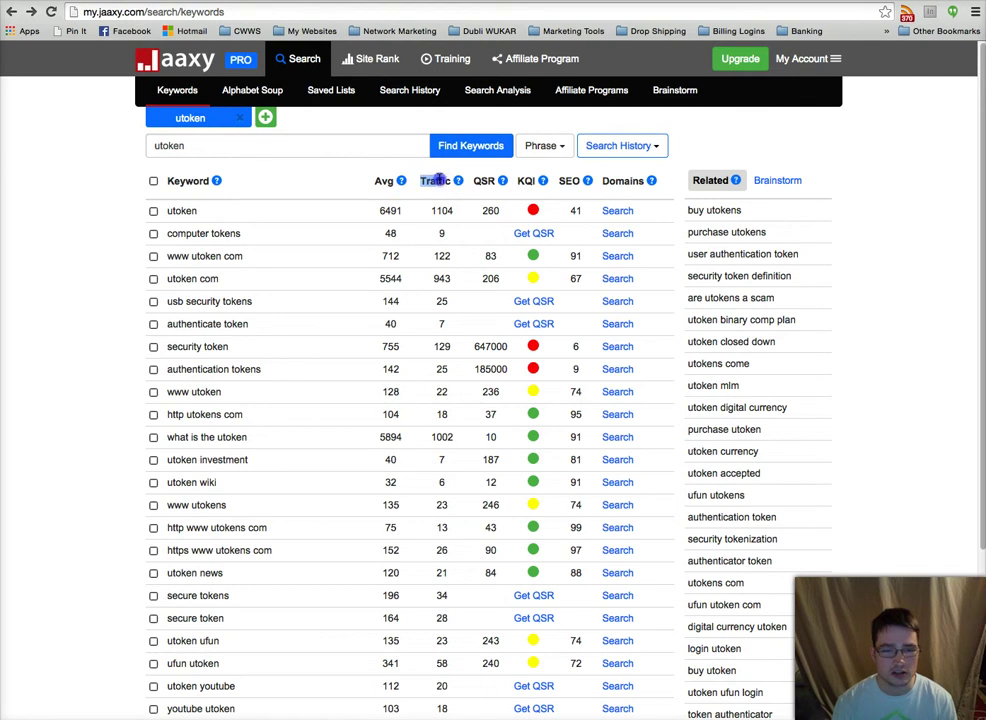
{"action": "left_click", "coordinate": [442, 210]}
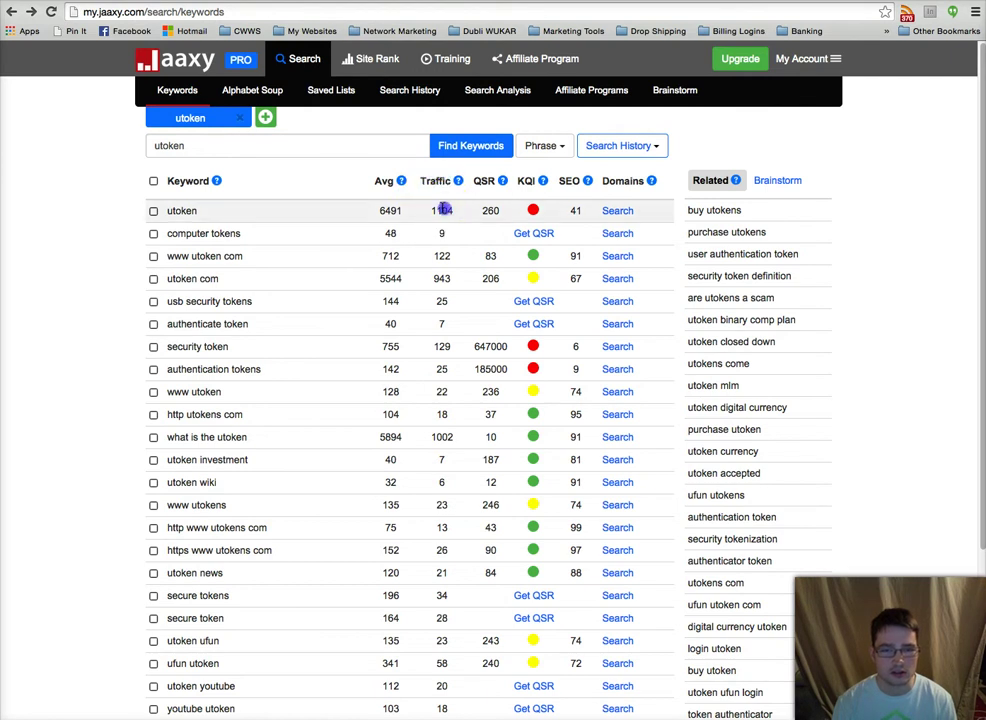
{"action": "left_click", "coordinate": [386, 210]}
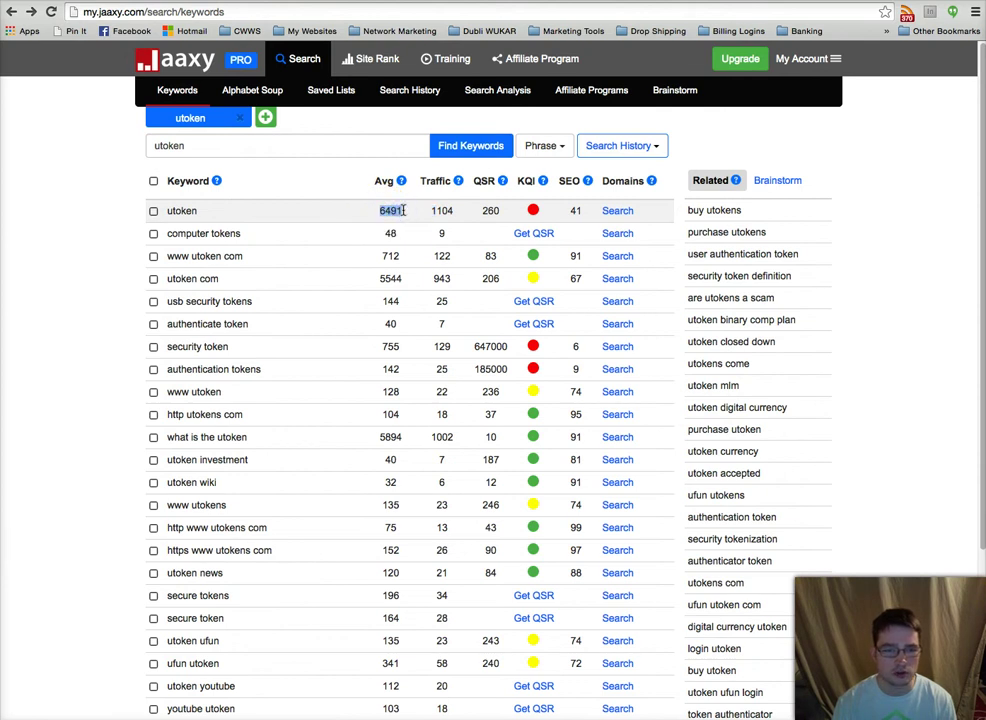
{"action": "left_click", "coordinate": [433, 210]}
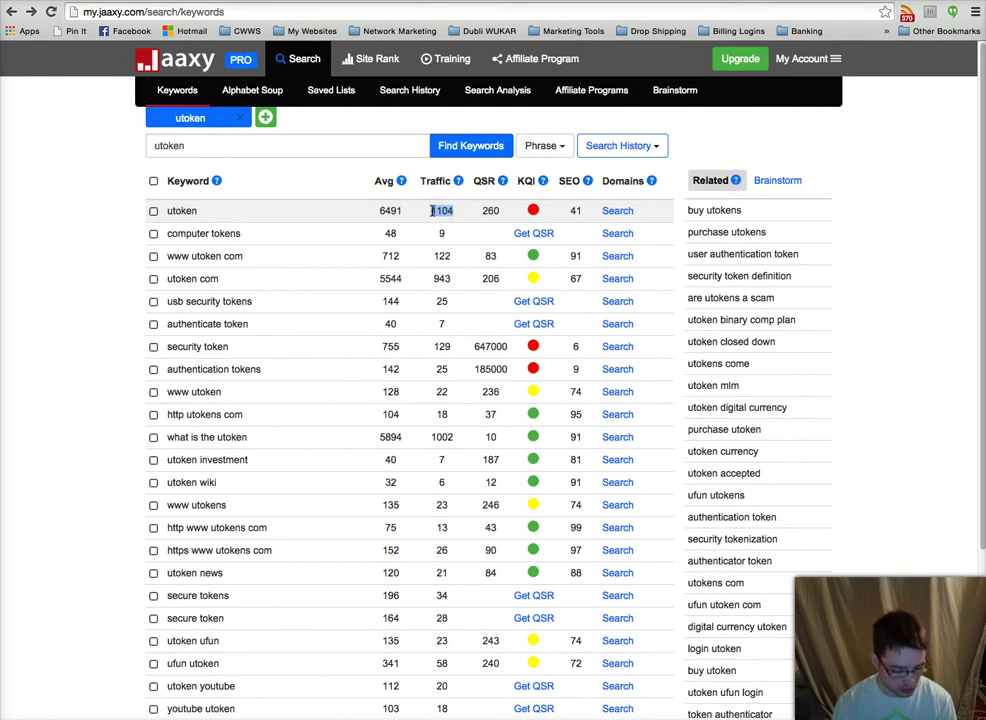
{"action": "left_click", "coordinate": [434, 210]}
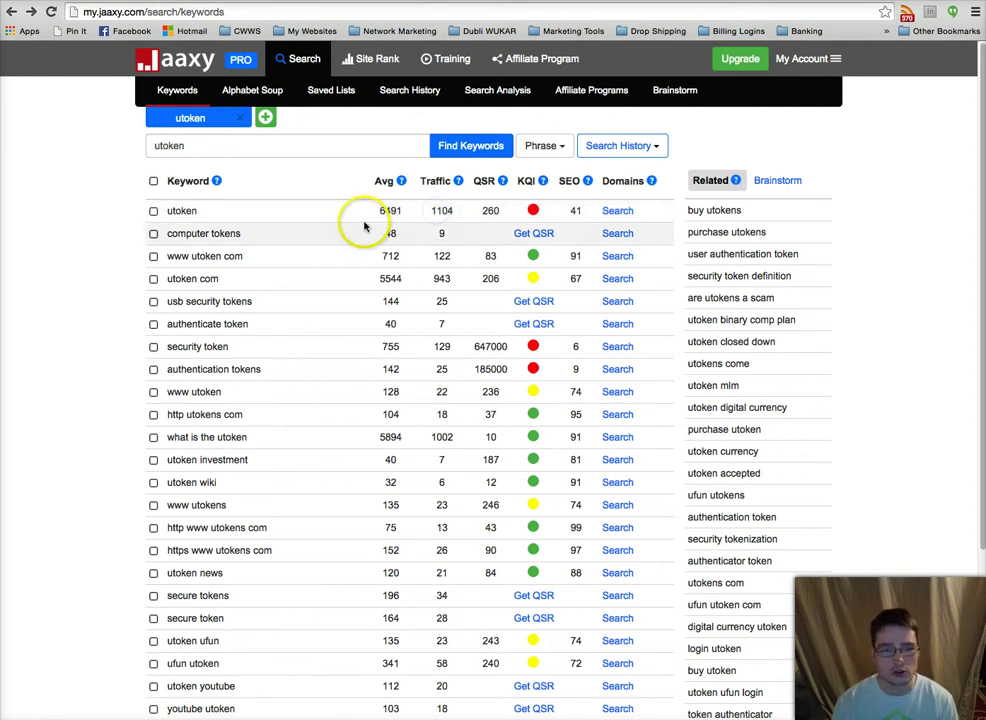
{"action": "left_click", "coordinate": [452, 211]}
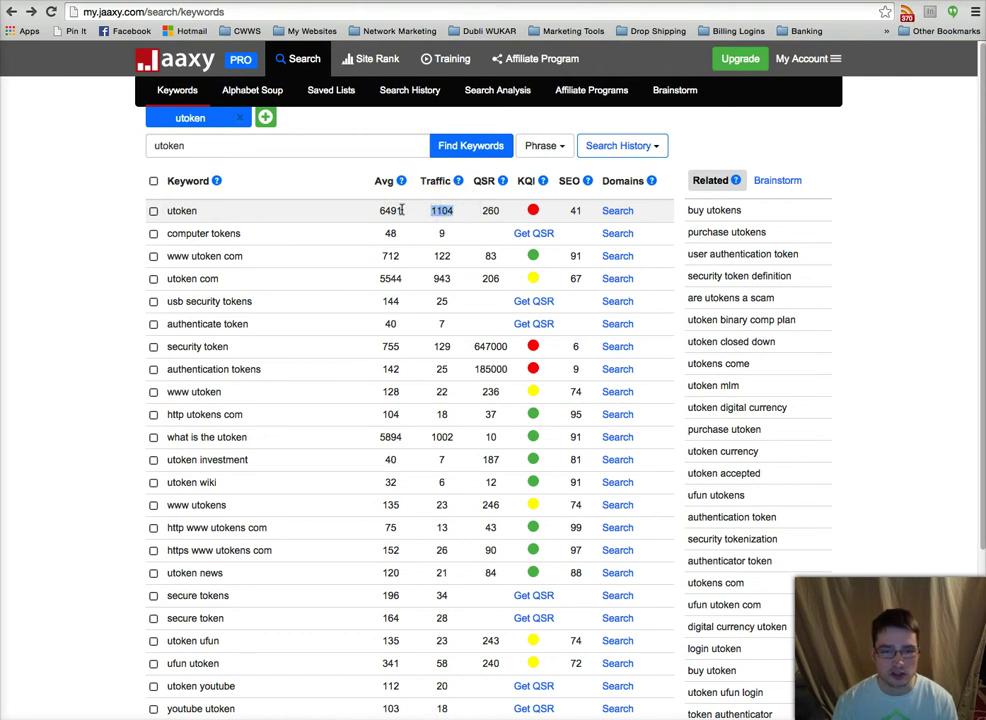
{"action": "left_click", "coordinate": [390, 369]}
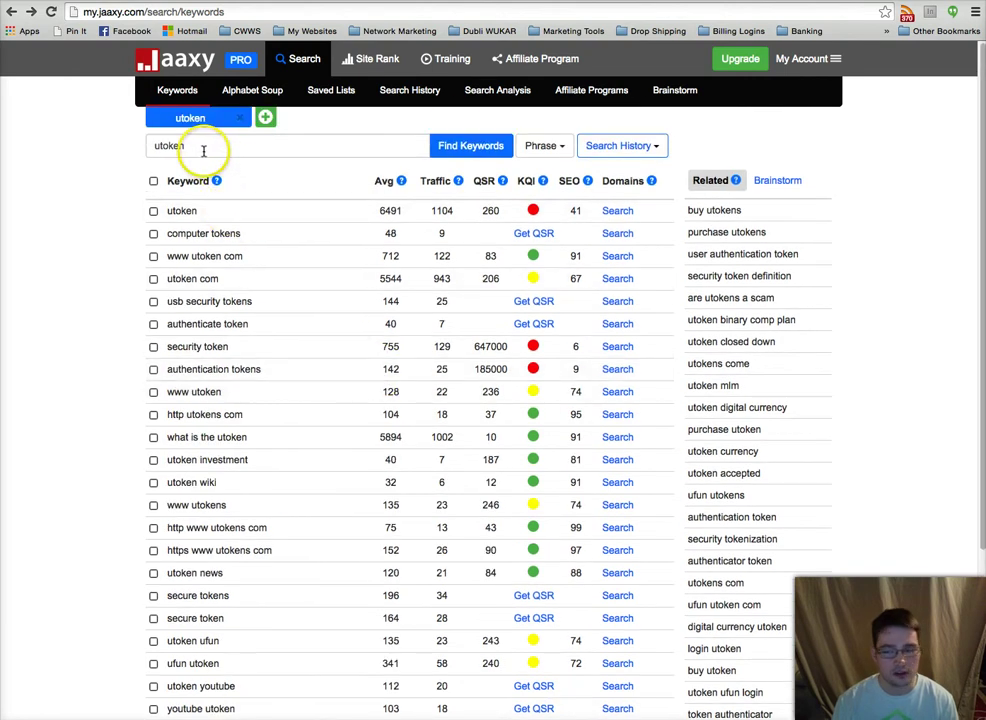
Step: Search keywords for "what is utoken" and compare the SEO scores of "what is utoken" and "what is the utoken"
{"action": "double_click", "coordinate": [192, 144]}
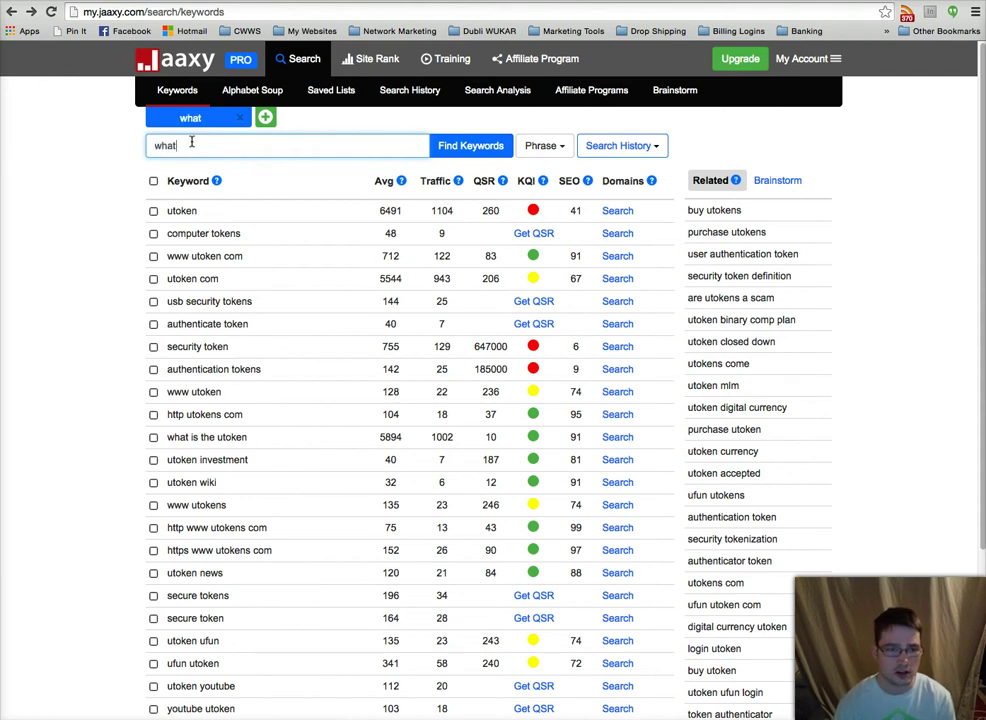
{"action": "key", "text": "Return"}
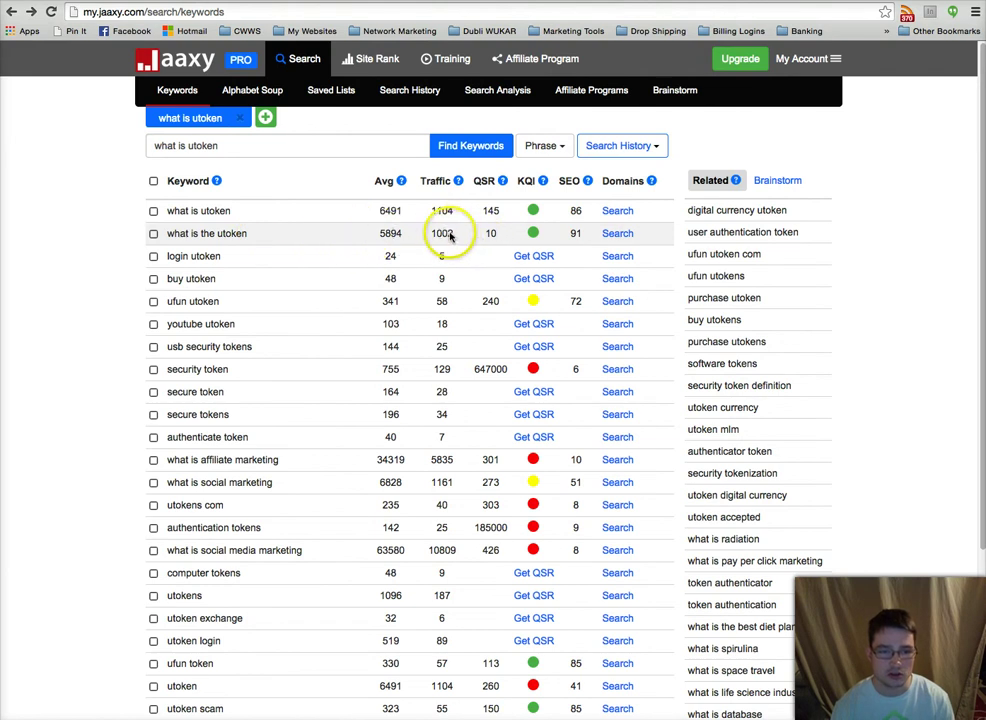
{"action": "left_click", "coordinate": [382, 210]}
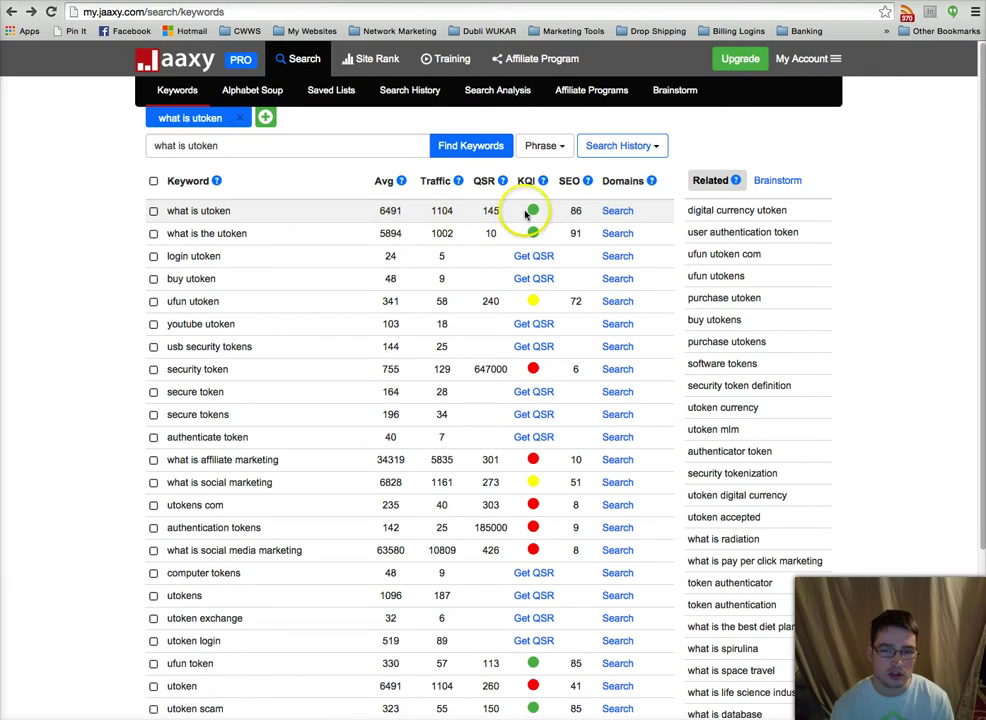
{"action": "left_click_drag", "start_coordinate": [583, 213], "coordinate": [579, 211]}
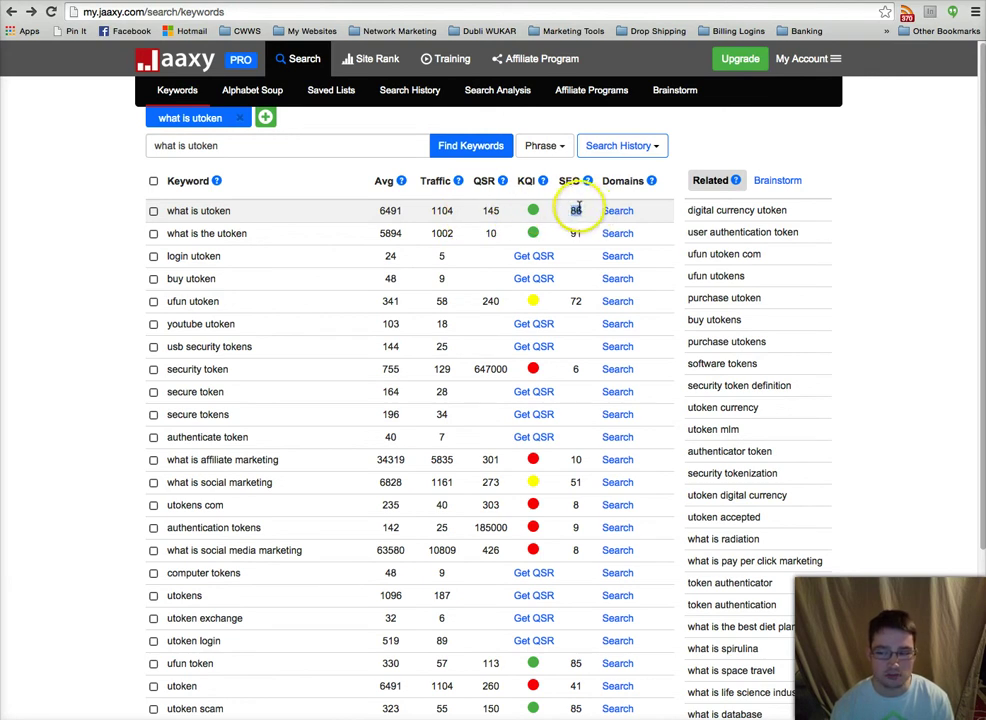
{"action": "left_click", "coordinate": [583, 234]}
{"action": "left_click", "coordinate": [583, 234]}
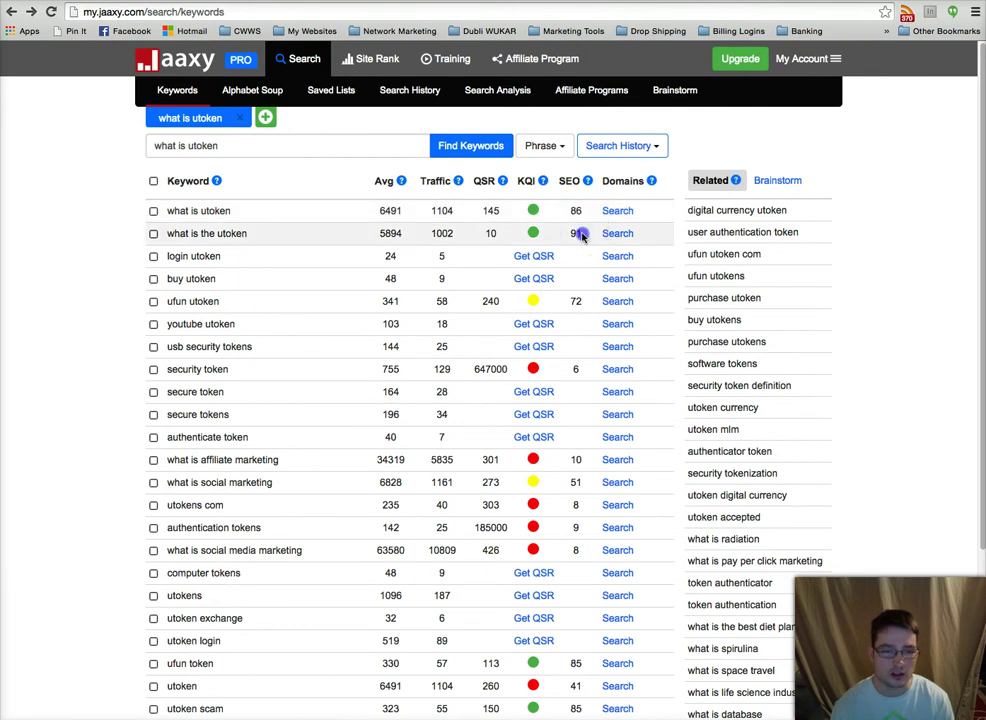
Step: Compare the wording of the "what is the utoken" and "what is utoken" keywords in the results
{"action": "left_click", "coordinate": [278, 240]}
{"action": "left_click_drag", "start_coordinate": [220, 236], "coordinate": [202, 233]}
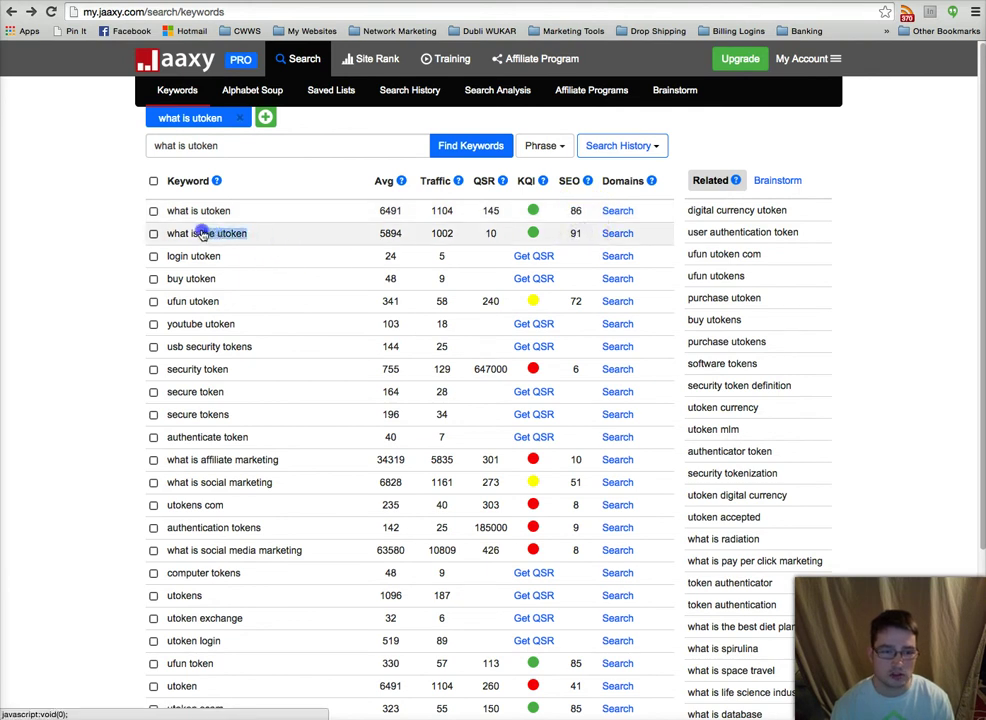
{"action": "left_click", "coordinate": [348, 238]}
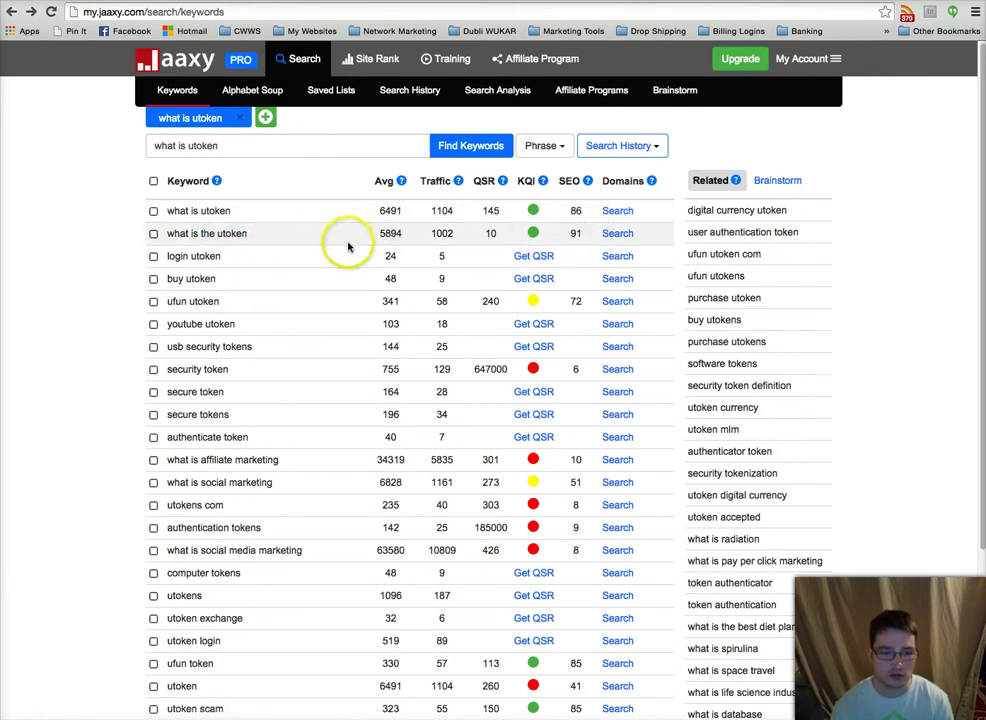
{"action": "scroll", "coordinate": [348, 247], "scroll_direction": "down", "scroll_amount": 1}
{"action": "scroll", "coordinate": [348, 246], "scroll_direction": "down", "scroll_amount": 2}
{"action": "scroll", "coordinate": [348, 246], "scroll_direction": "up", "scroll_amount": 3}
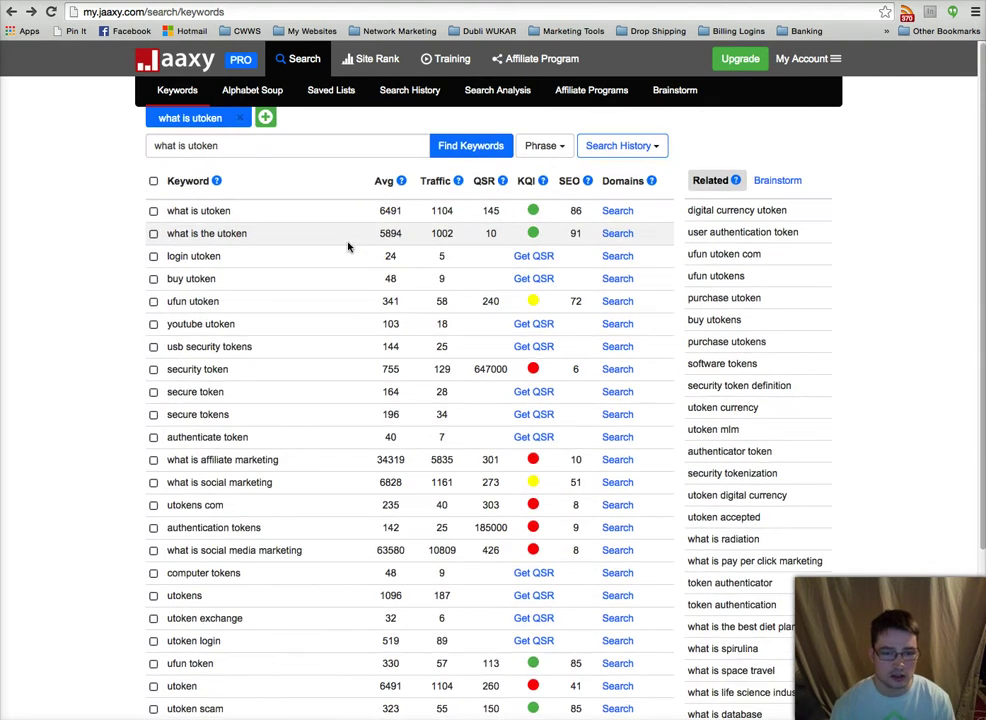
{"action": "left_click_drag", "start_coordinate": [264, 213], "coordinate": [185, 214]}
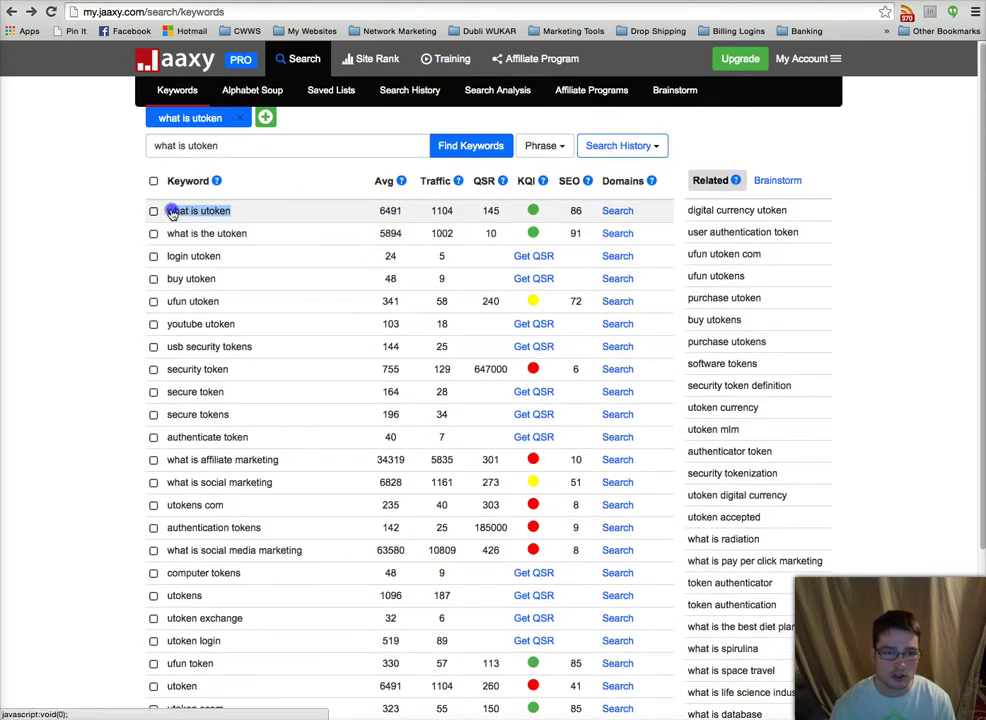
{"action": "left_click", "coordinate": [249, 214]}
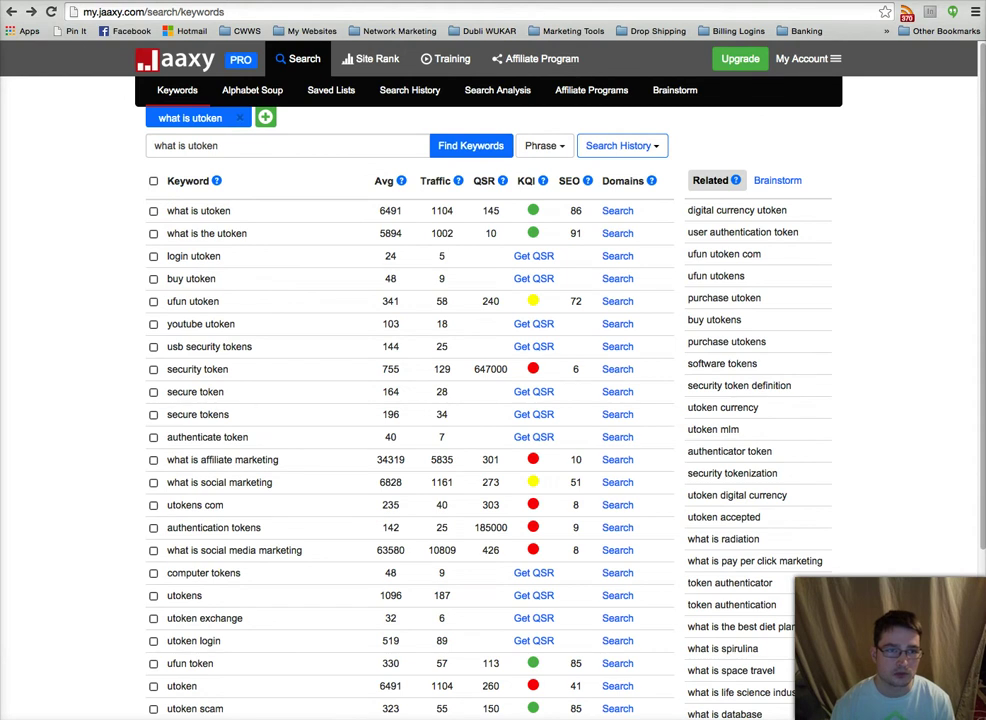
Step: Switch to the blog, open the "What Is UToken? | Digital Currency: The Future Of Money" post and highlight the keyword in its opening paragraph
{"action": "key", "text": "ctrl+Tab"}
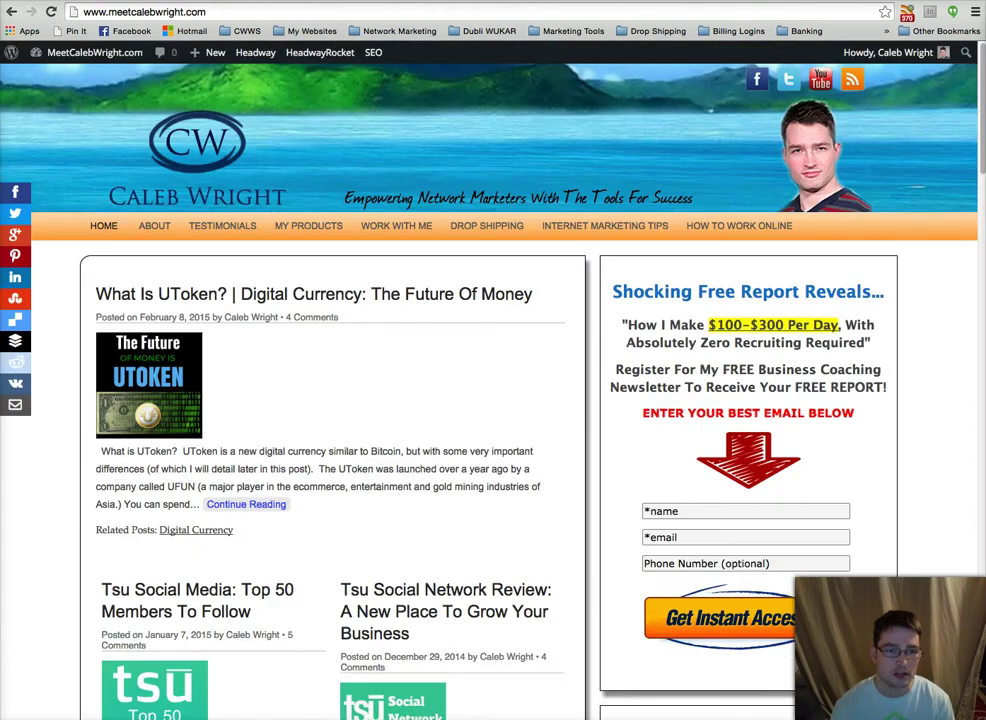
{"action": "left_click", "coordinate": [240, 300]}
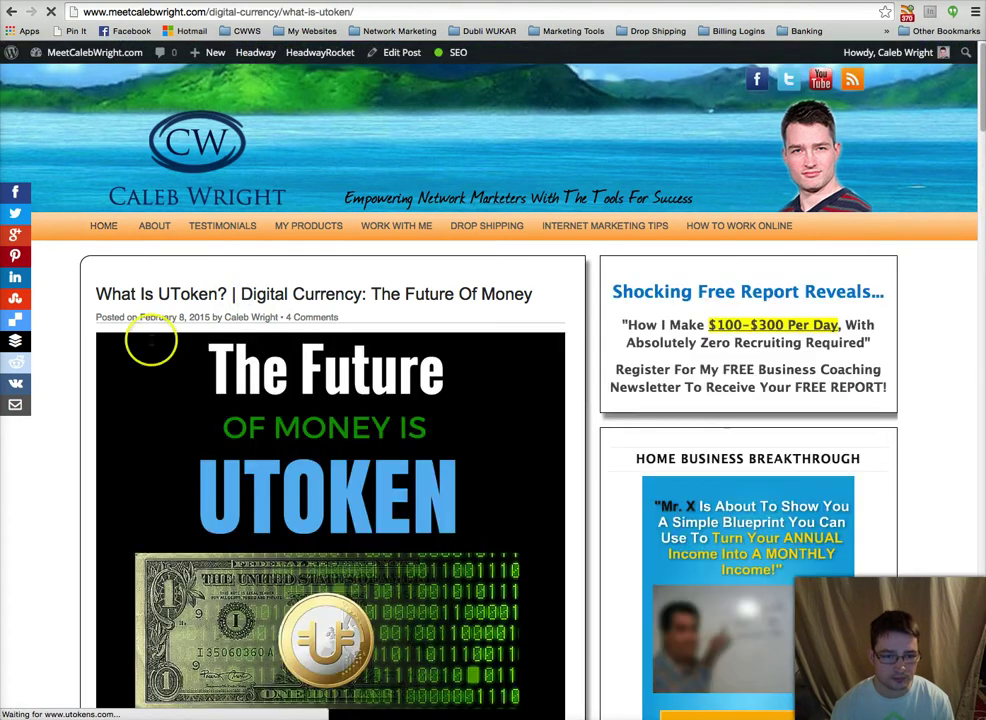
{"action": "scroll", "coordinate": [119, 360], "scroll_direction": "down", "scroll_amount": 5}
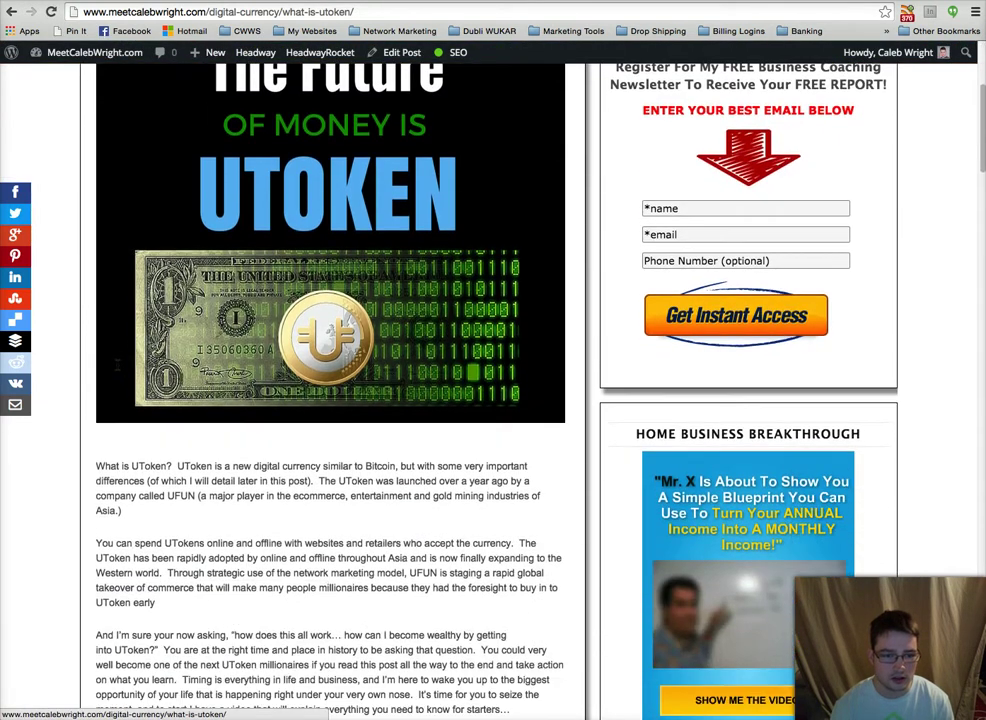
{"action": "scroll", "coordinate": [117, 365], "scroll_direction": "down", "scroll_amount": 3}
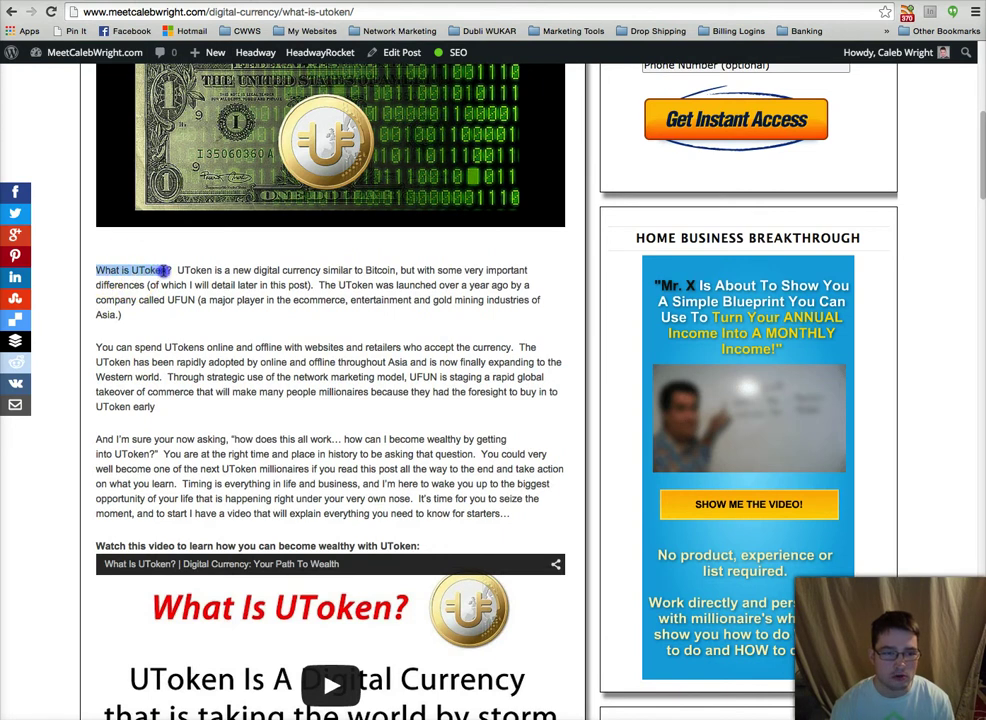
{"action": "left_click_drag", "start_coordinate": [165, 270], "coordinate": [168, 270]}
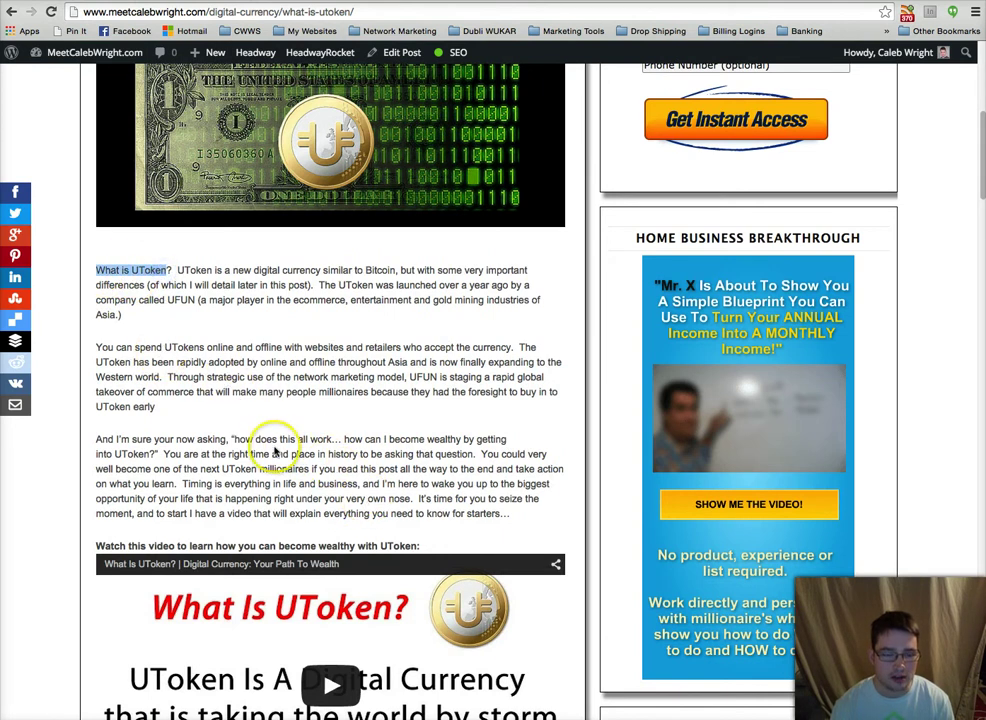
{"action": "scroll", "coordinate": [270, 448], "scroll_direction": "down", "scroll_amount": 1}
{"action": "scroll", "coordinate": [271, 447], "scroll_direction": "up", "scroll_amount": 2}
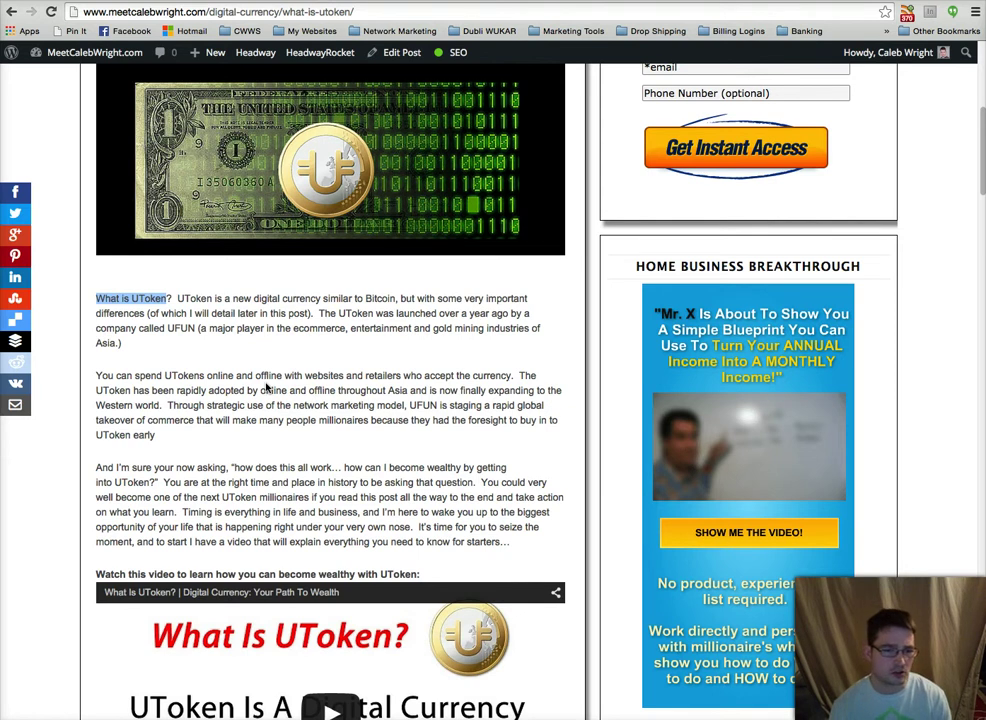
{"action": "scroll", "coordinate": [267, 387], "scroll_direction": "down", "scroll_amount": 1}
{"action": "left_click", "coordinate": [178, 314]}
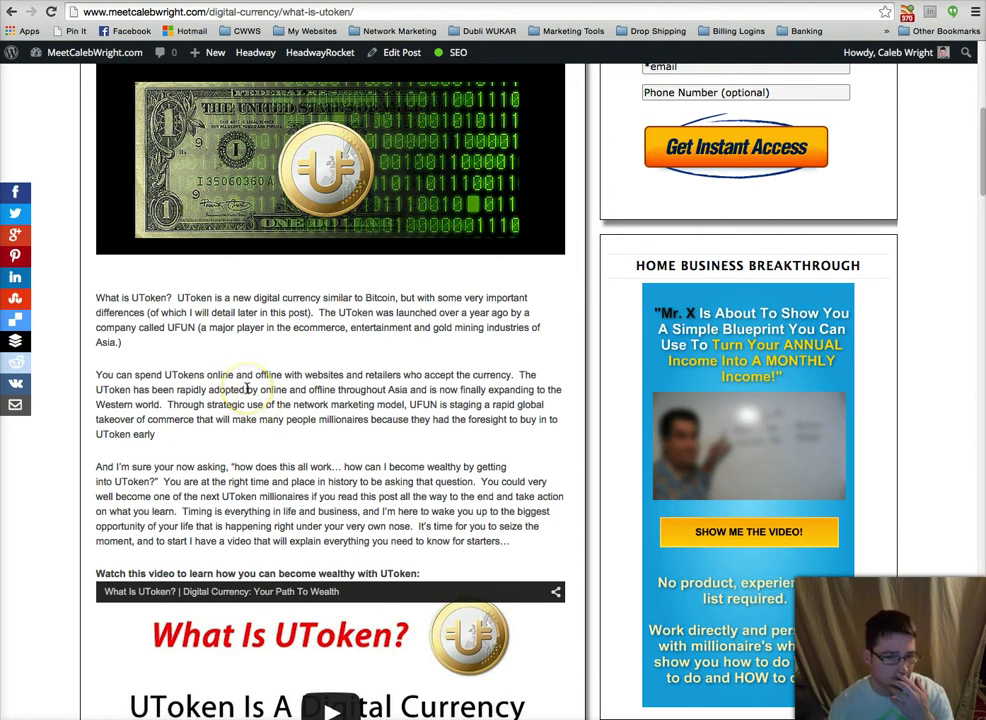
Step: Read on past the embedded video and value graph and highlight the subheading above the Bitcoin and UToken comparison image
{"action": "scroll", "coordinate": [247, 395], "scroll_direction": "down", "scroll_amount": 1}
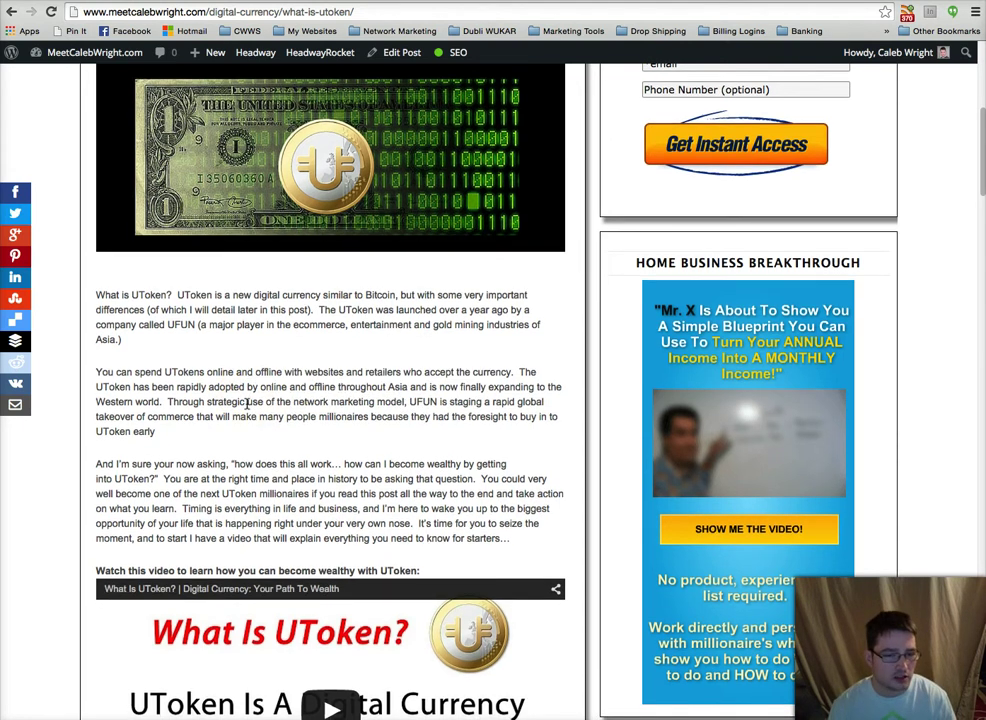
{"action": "scroll", "coordinate": [247, 403], "scroll_direction": "down", "scroll_amount": 3}
{"action": "left_click", "coordinate": [227, 345]}
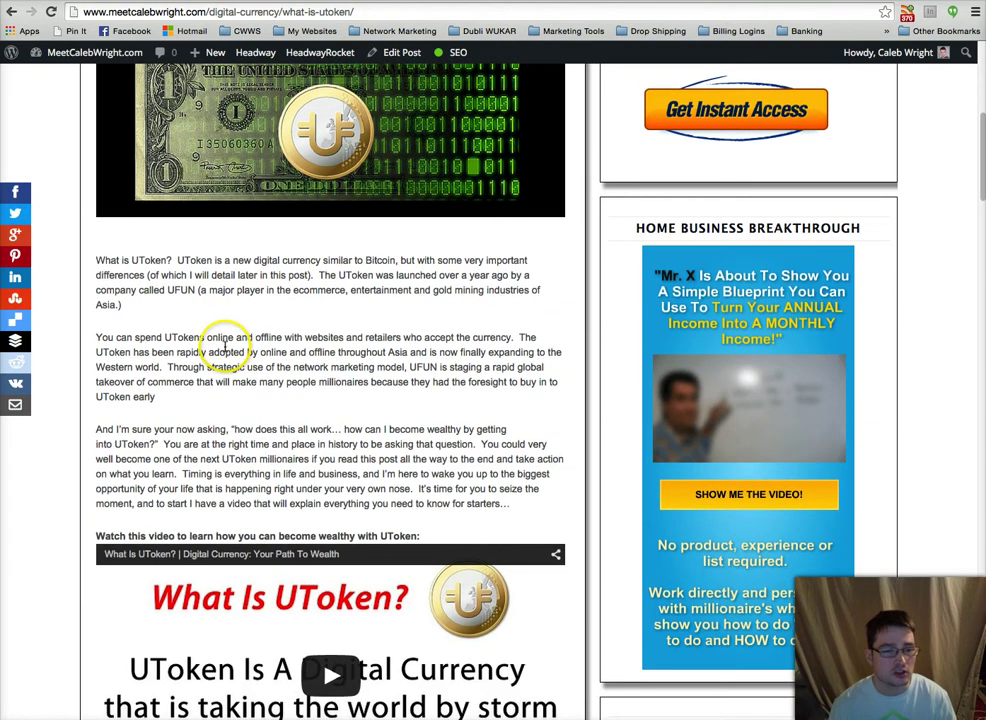
{"action": "scroll", "coordinate": [224, 334], "scroll_direction": "down", "scroll_amount": 5}
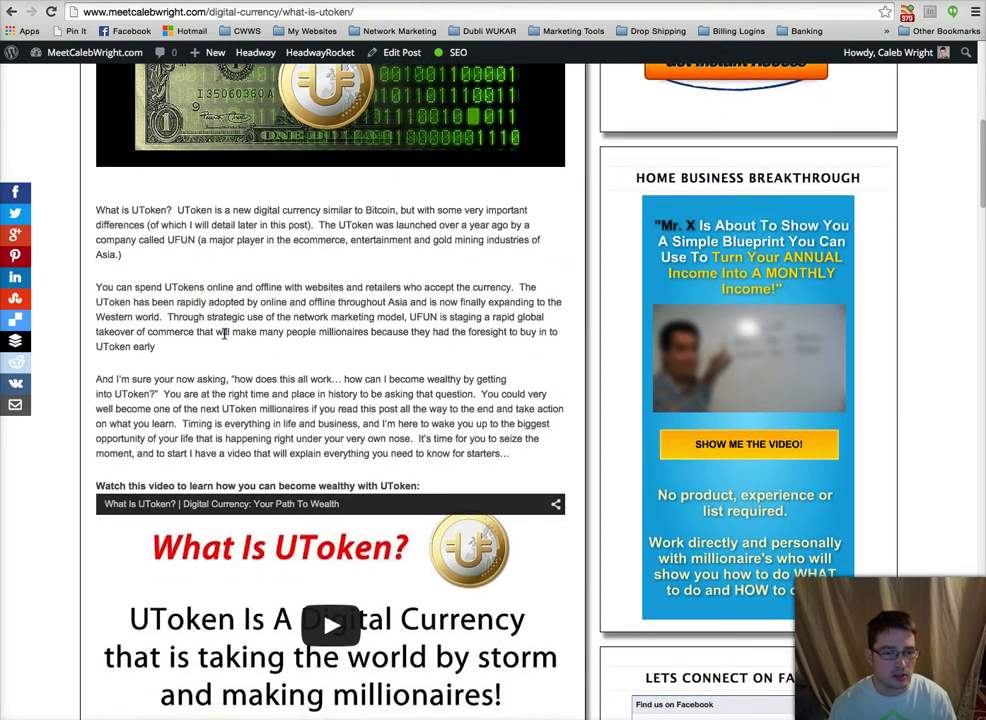
{"action": "scroll", "coordinate": [224, 334], "scroll_direction": "down", "scroll_amount": 10}
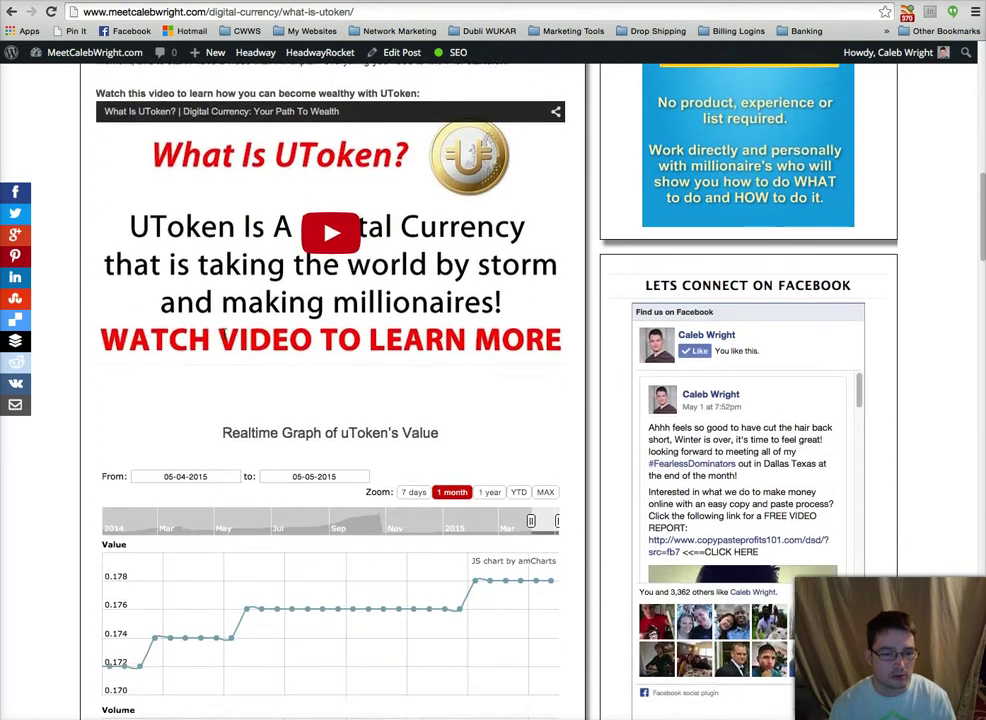
{"action": "scroll", "coordinate": [224, 334], "scroll_direction": "down", "scroll_amount": 6}
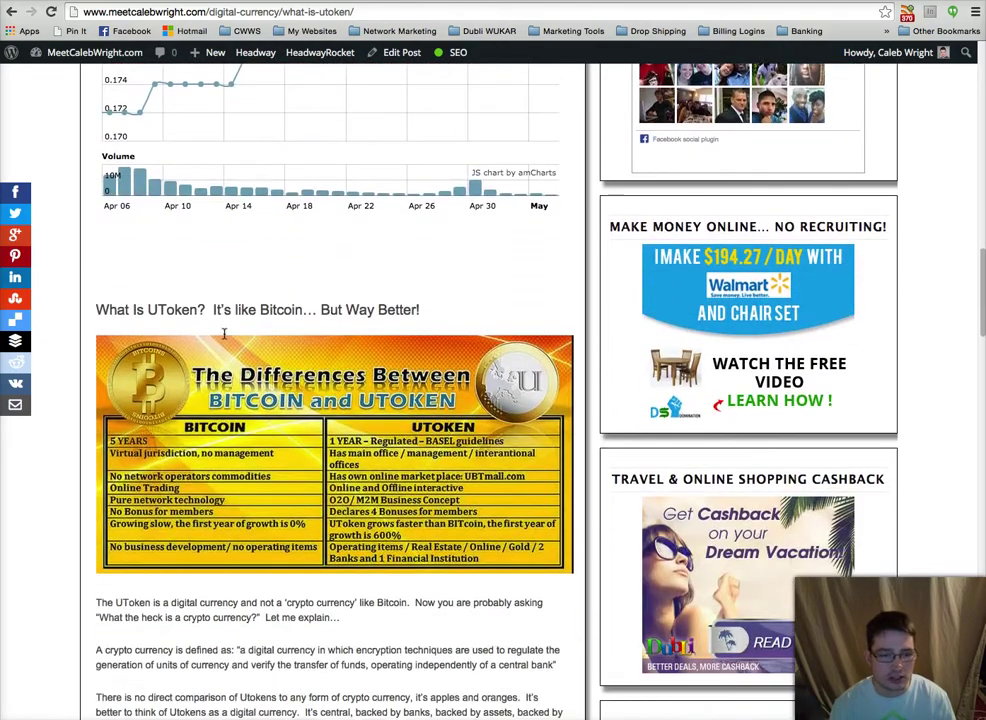
{"action": "scroll", "coordinate": [200, 336], "scroll_direction": "up", "scroll_amount": 6}
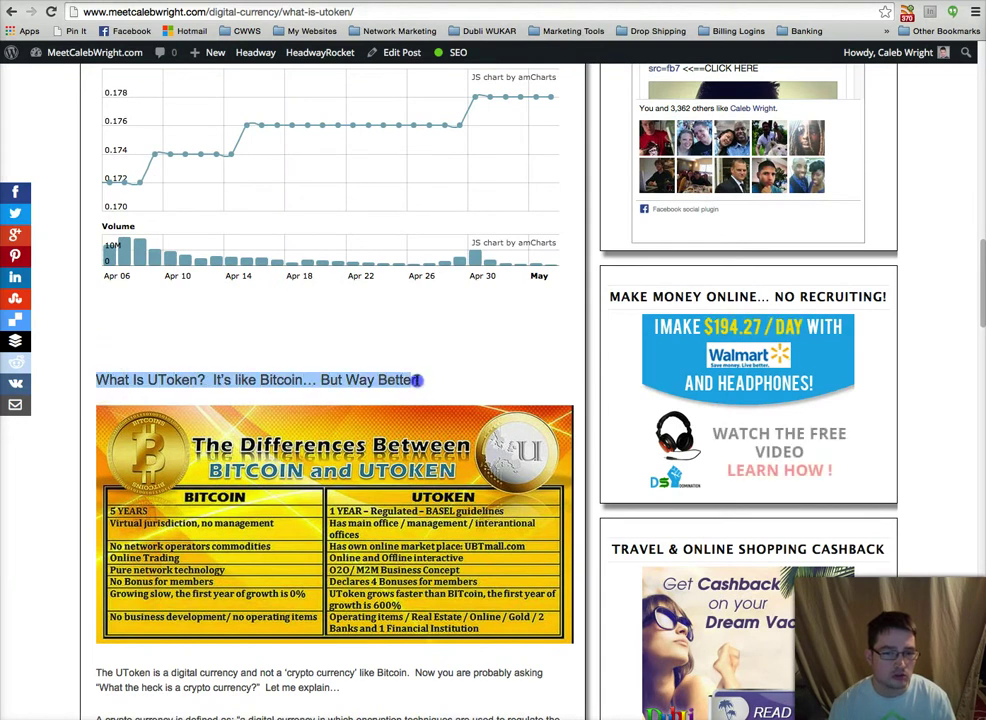
{"action": "scroll", "coordinate": [287, 380], "scroll_direction": "down", "scroll_amount": 1}
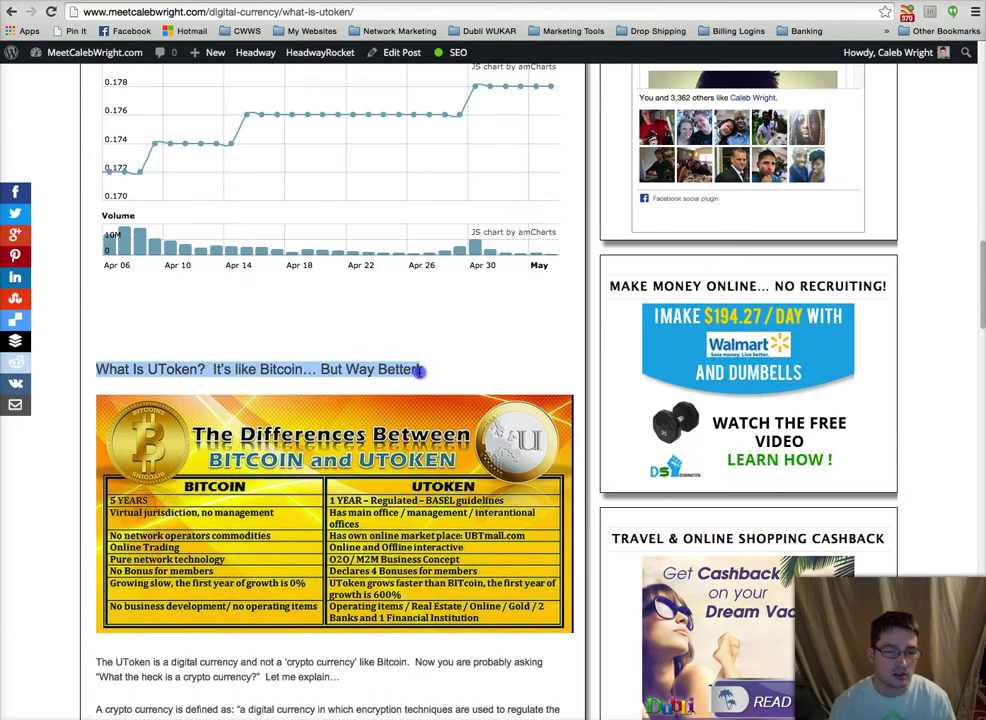
Step: Review the rest of the post for further subheadings containing the keyword, through to its end, and return to the title
{"action": "scroll", "coordinate": [420, 372], "scroll_direction": "down", "scroll_amount": 6}
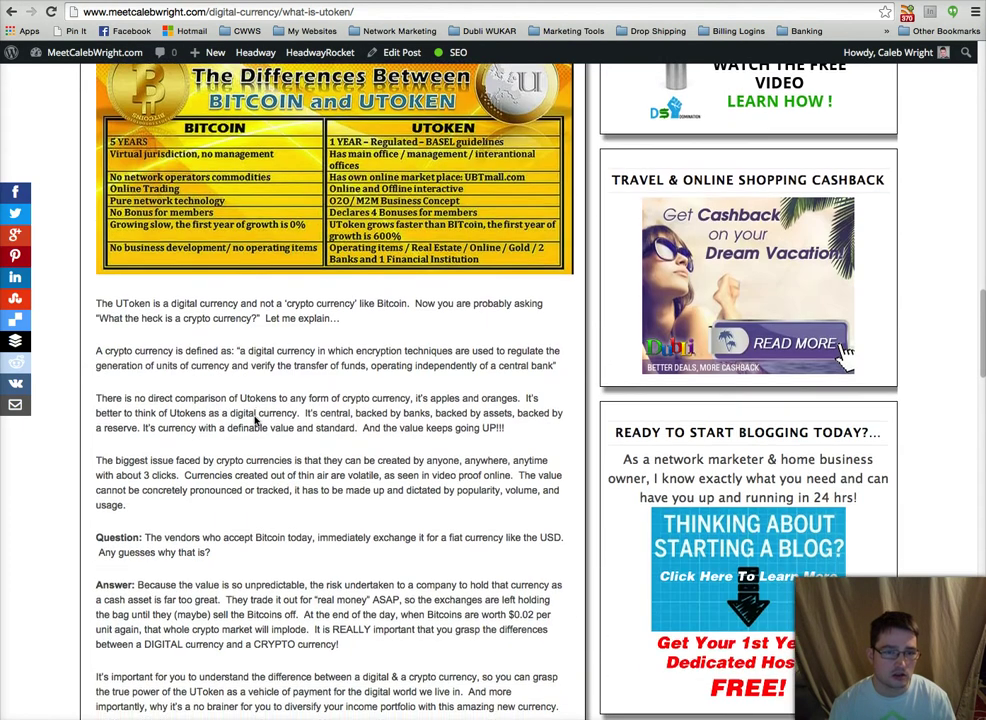
{"action": "scroll", "coordinate": [255, 420], "scroll_direction": "down", "scroll_amount": 7}
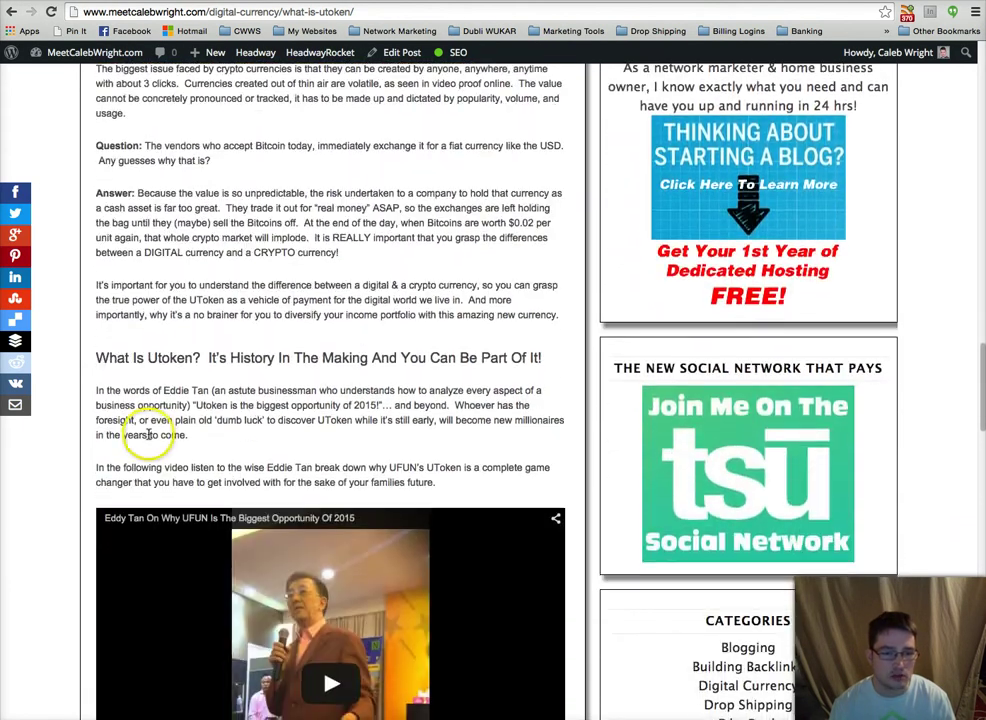
{"action": "scroll", "coordinate": [147, 432], "scroll_direction": "down", "scroll_amount": 6}
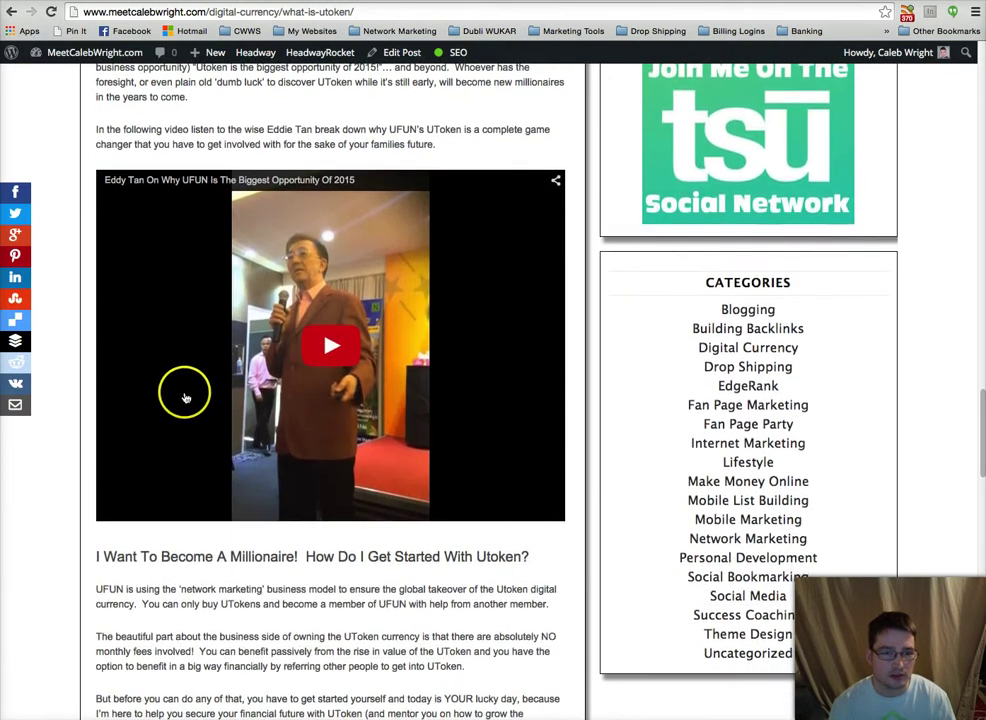
{"action": "scroll", "coordinate": [187, 390], "scroll_direction": "down", "scroll_amount": 3}
{"action": "scroll", "coordinate": [182, 459], "scroll_direction": "down", "scroll_amount": 3}
{"action": "scroll", "coordinate": [182, 459], "scroll_direction": "down", "scroll_amount": 6}
{"action": "scroll", "coordinate": [182, 457], "scroll_direction": "down", "scroll_amount": 11}
{"action": "scroll", "coordinate": [168, 360], "scroll_direction": "up", "scroll_amount": 20}
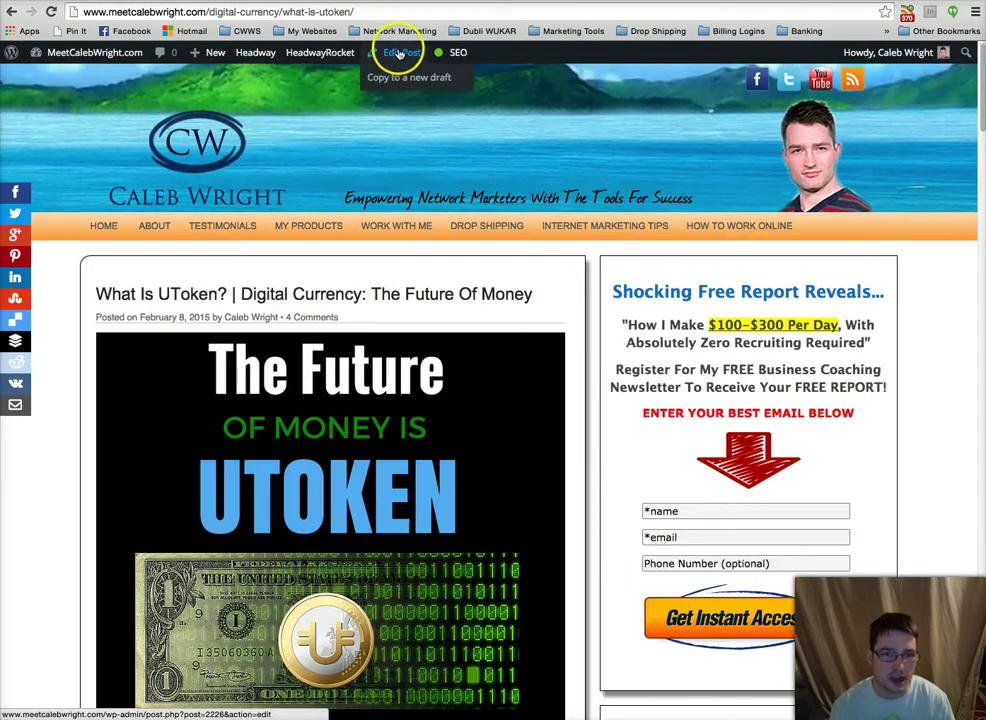
Step: Open the post for editing and select the "What Is UToken? It's like Bitcoin... But Way Better!" subheading
{"action": "left_click", "coordinate": [400, 52]}
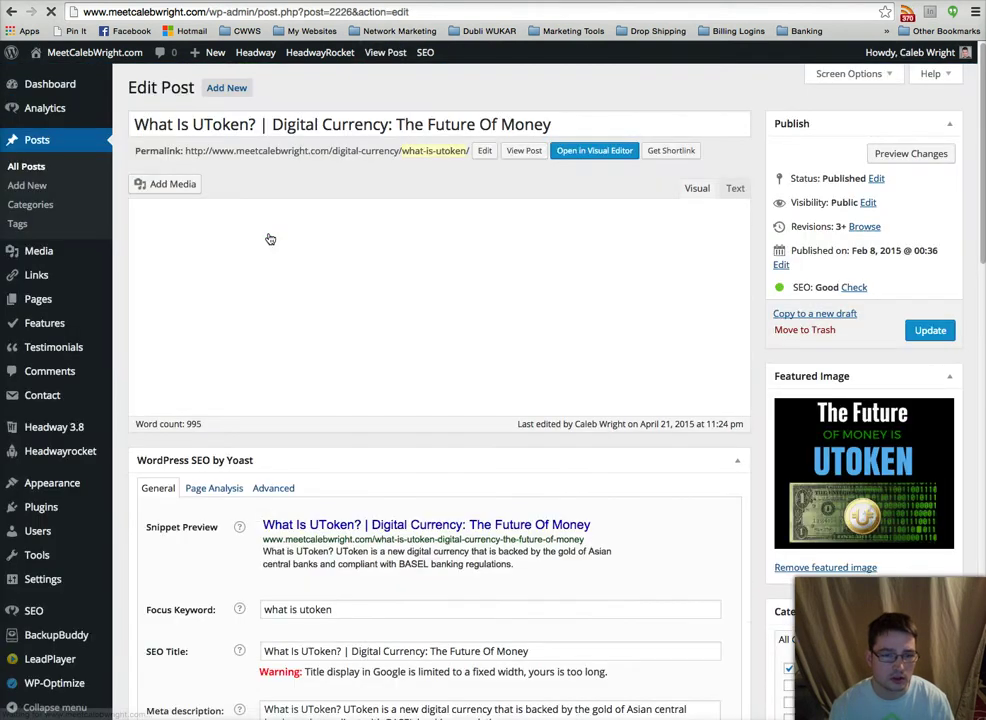
{"action": "left_click", "coordinate": [246, 310]}
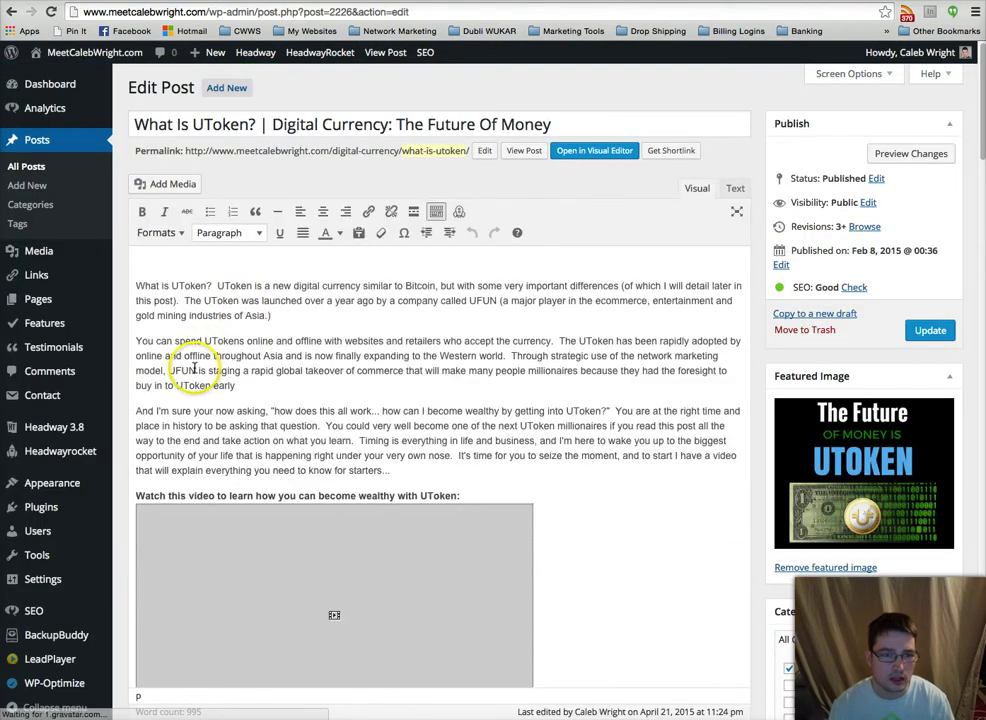
{"action": "scroll", "coordinate": [198, 354], "scroll_direction": "down", "scroll_amount": 15}
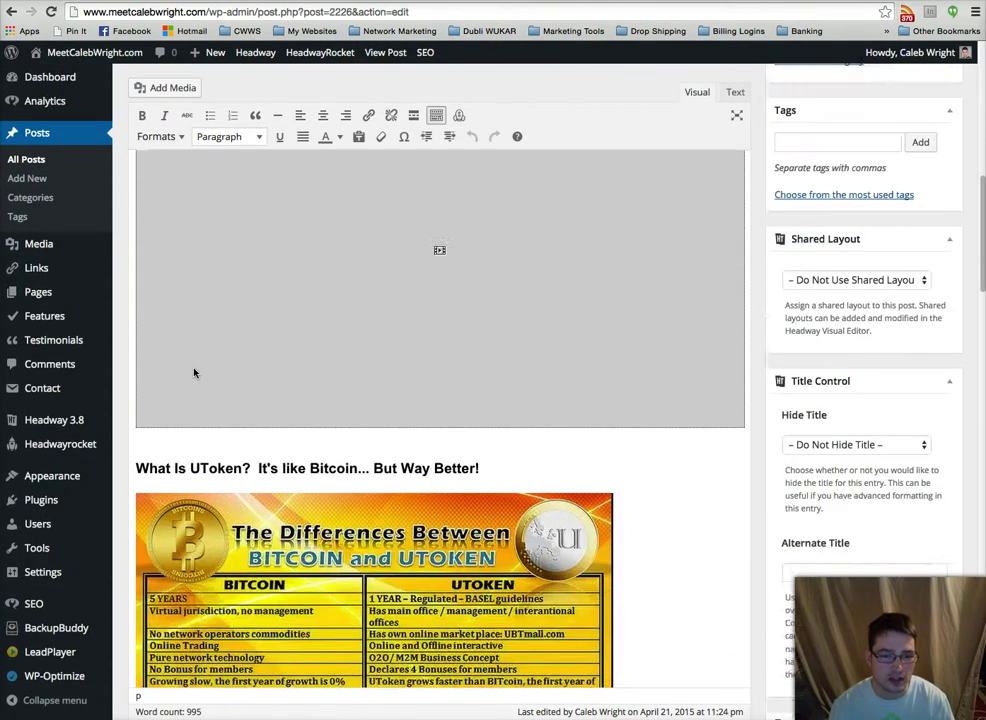
{"action": "scroll", "coordinate": [194, 373], "scroll_direction": "down", "scroll_amount": 3}
{"action": "left_click_drag", "start_coordinate": [486, 308], "coordinate": [168, 310]}
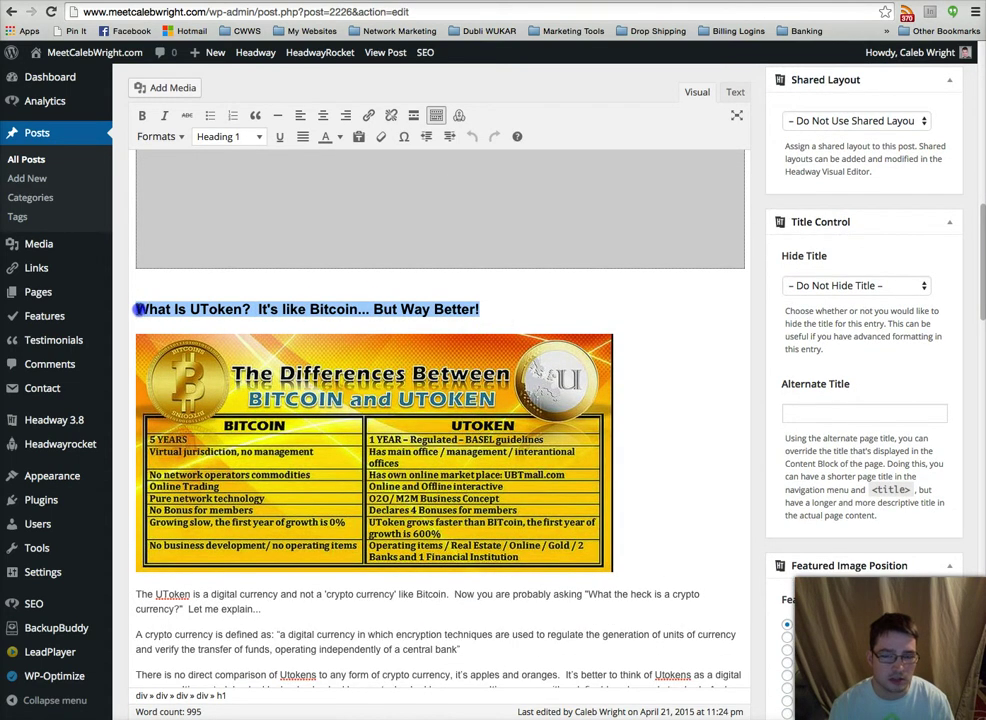
{"action": "scroll", "coordinate": [308, 296], "scroll_direction": "up", "scroll_amount": 1}
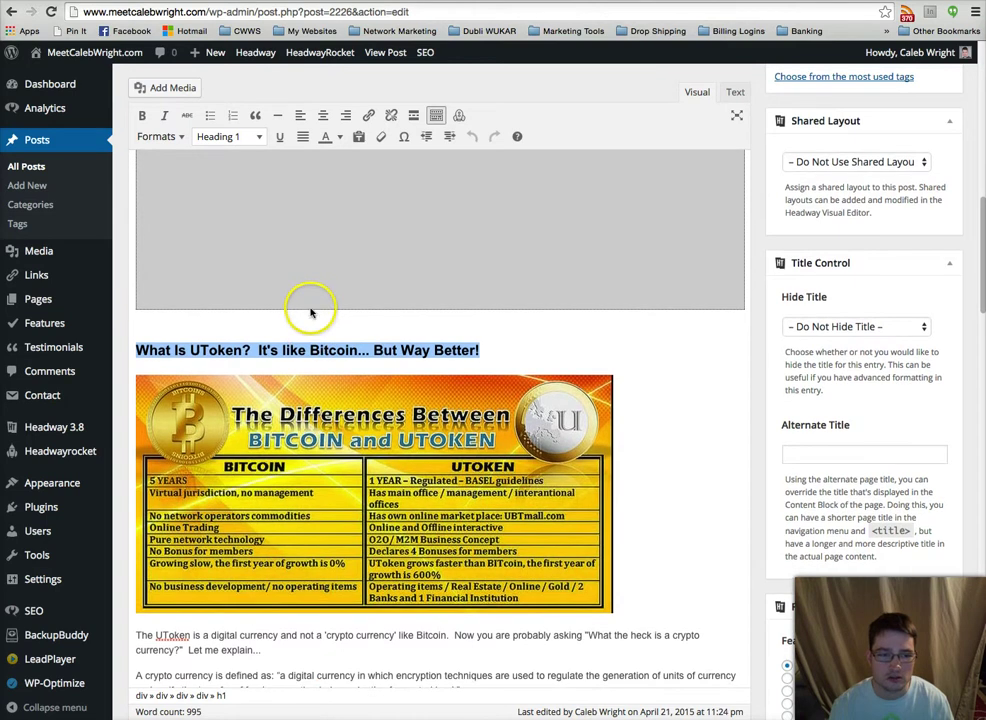
{"action": "scroll", "coordinate": [310, 308], "scroll_direction": "up", "scroll_amount": 1}
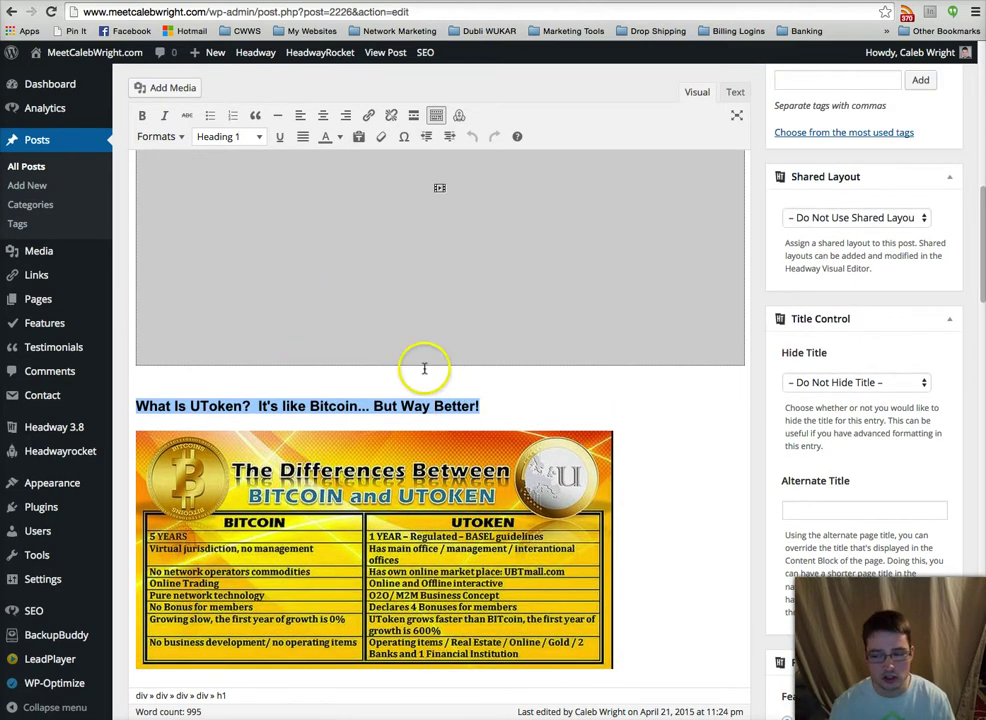
Step: Check the available heading formats for the selected subheading, leave its format as is, and reselect its text
{"action": "left_click", "coordinate": [258, 139]}
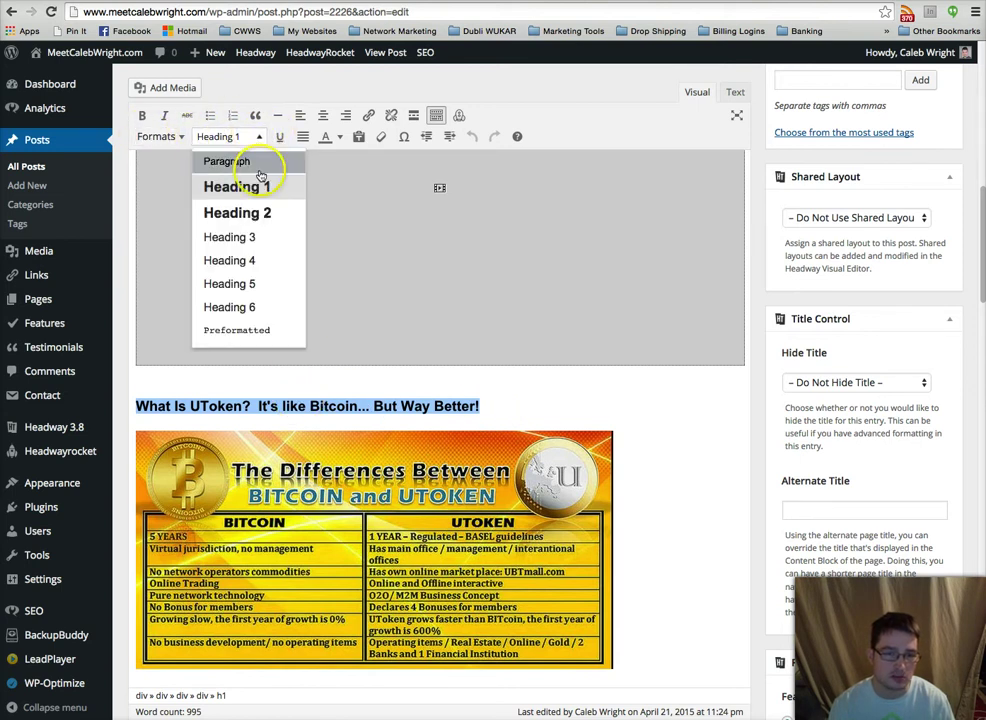
{"action": "left_click", "coordinate": [495, 408]}
{"action": "left_click_drag", "start_coordinate": [517, 405], "coordinate": [129, 408]}
Step: Look over the remaining subheadings in the post content and the sections below the editor
{"action": "scroll", "coordinate": [695, 409], "scroll_direction": "down", "scroll_amount": 3}
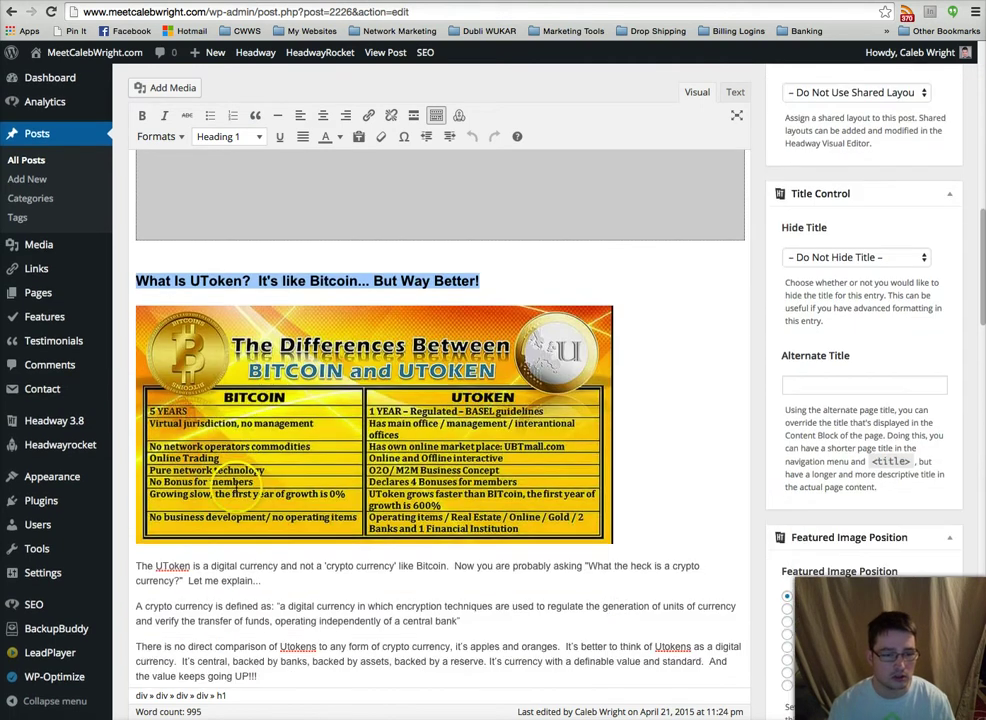
{"action": "scroll", "coordinate": [600, 455], "scroll_direction": "down", "scroll_amount": 10}
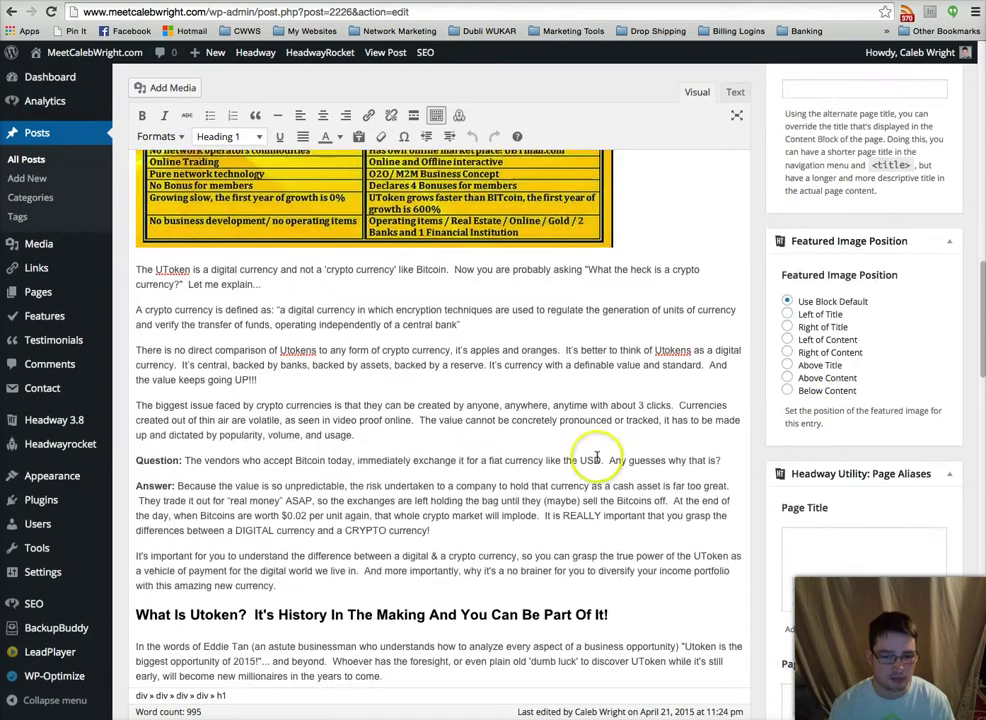
{"action": "scroll", "coordinate": [590, 455], "scroll_direction": "up", "scroll_amount": 15}
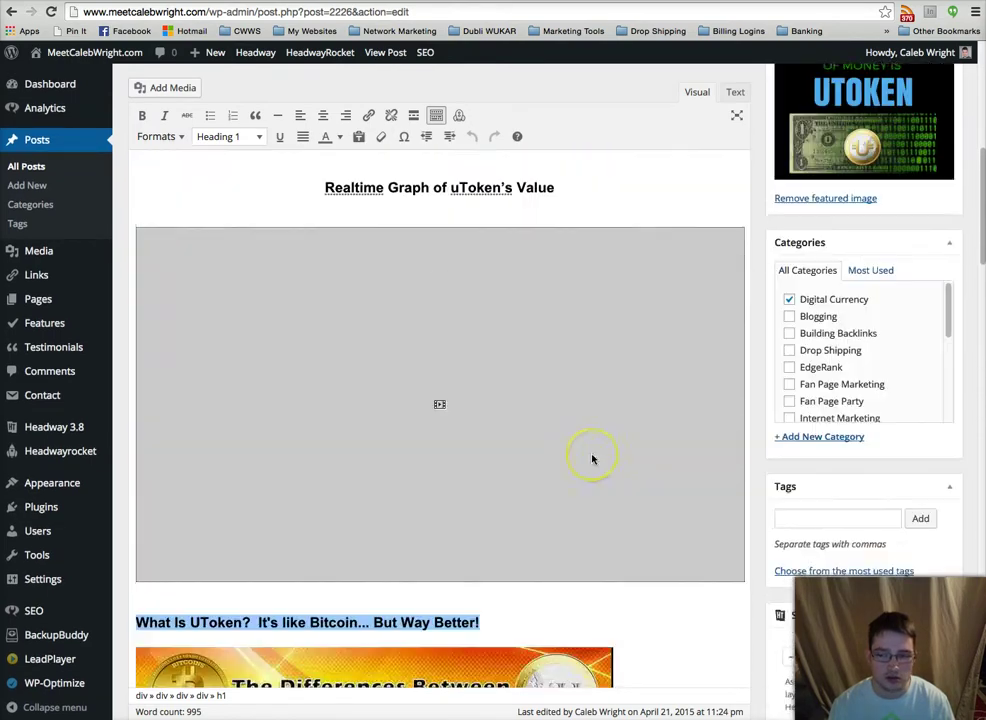
{"action": "scroll", "coordinate": [552, 431], "scroll_direction": "up", "scroll_amount": 10}
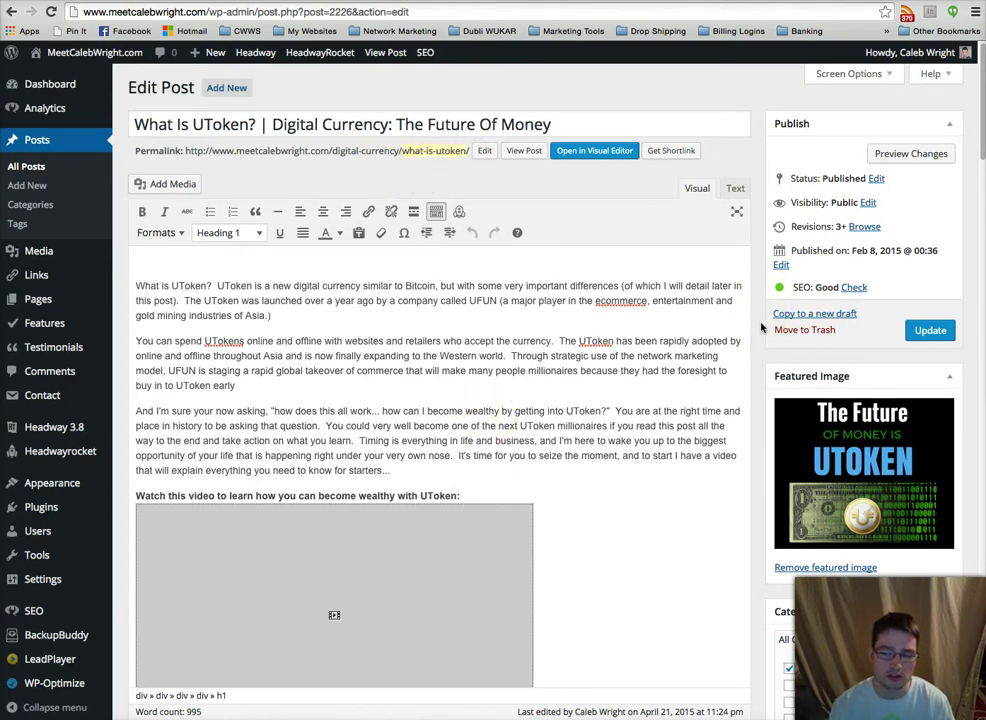
{"action": "scroll", "coordinate": [369, 410], "scroll_direction": "down", "scroll_amount": 20}
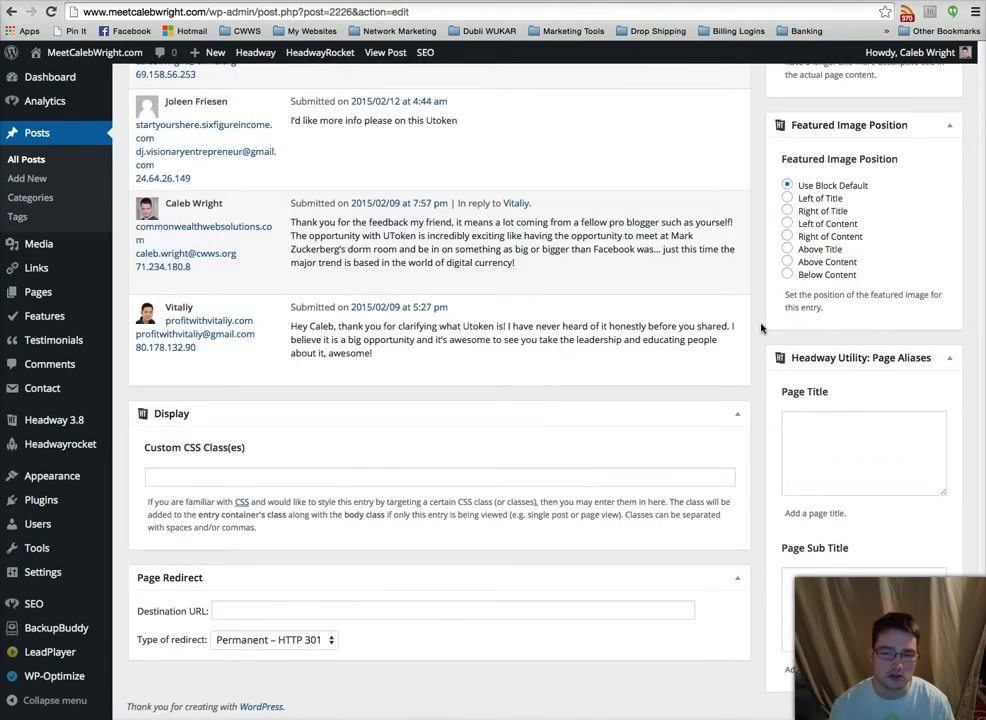
Step: Examine the search snippet preview in the WordPress SEO by Yoast settings below the post content
{"action": "scroll", "coordinate": [369, 410], "scroll_direction": "up", "scroll_amount": 15}
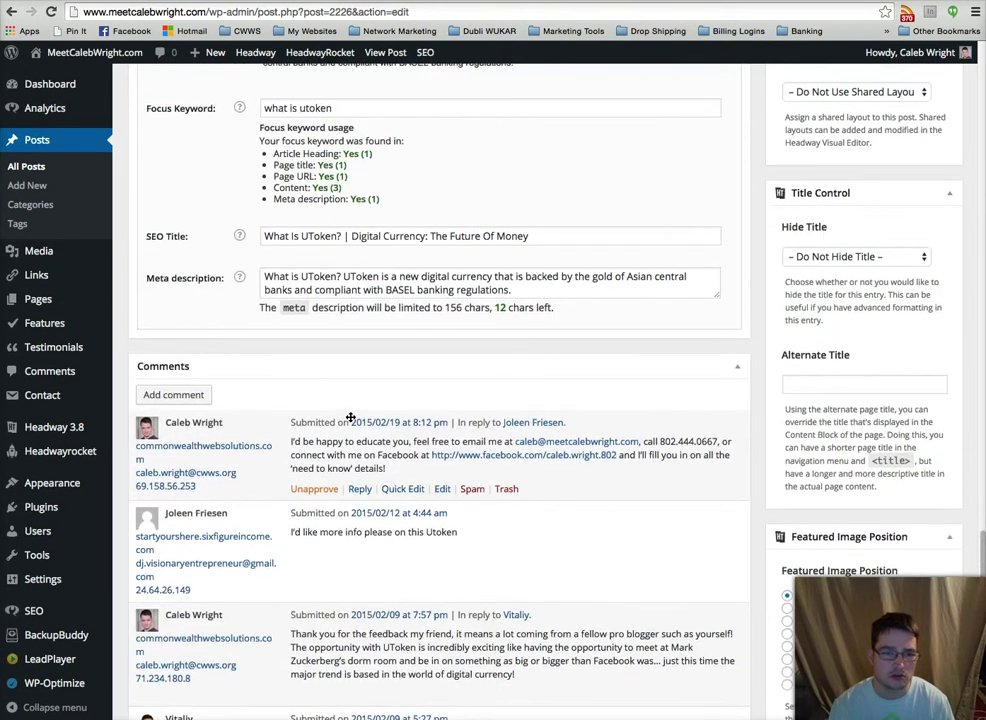
{"action": "scroll", "coordinate": [350, 420], "scroll_direction": "up", "scroll_amount": 1}
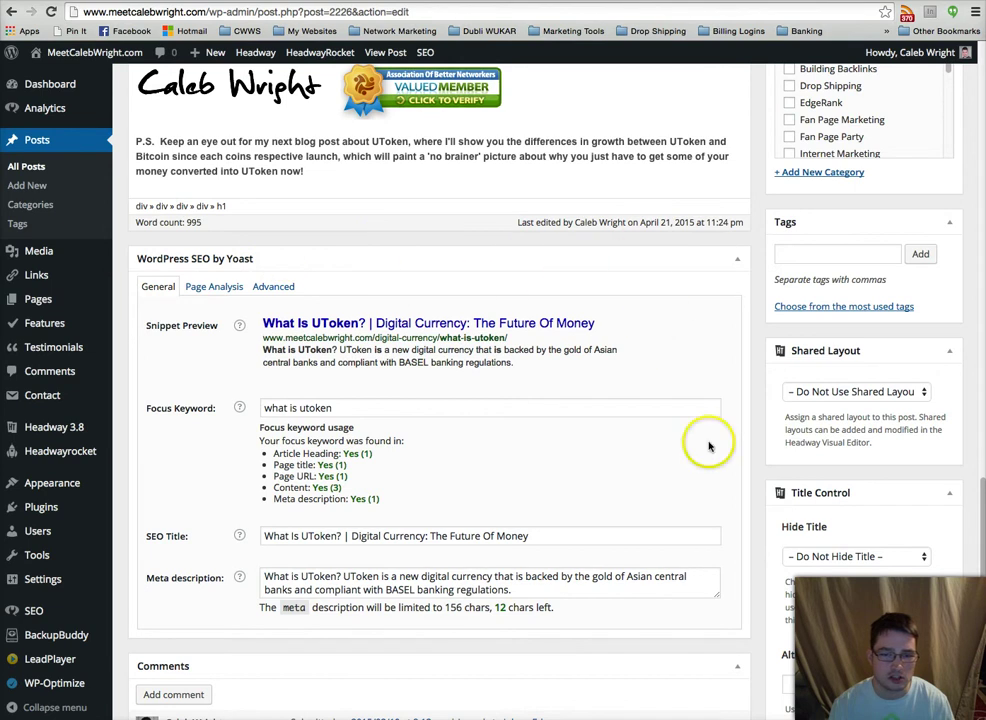
{"action": "scroll", "coordinate": [429, 451], "scroll_direction": "up", "scroll_amount": 3}
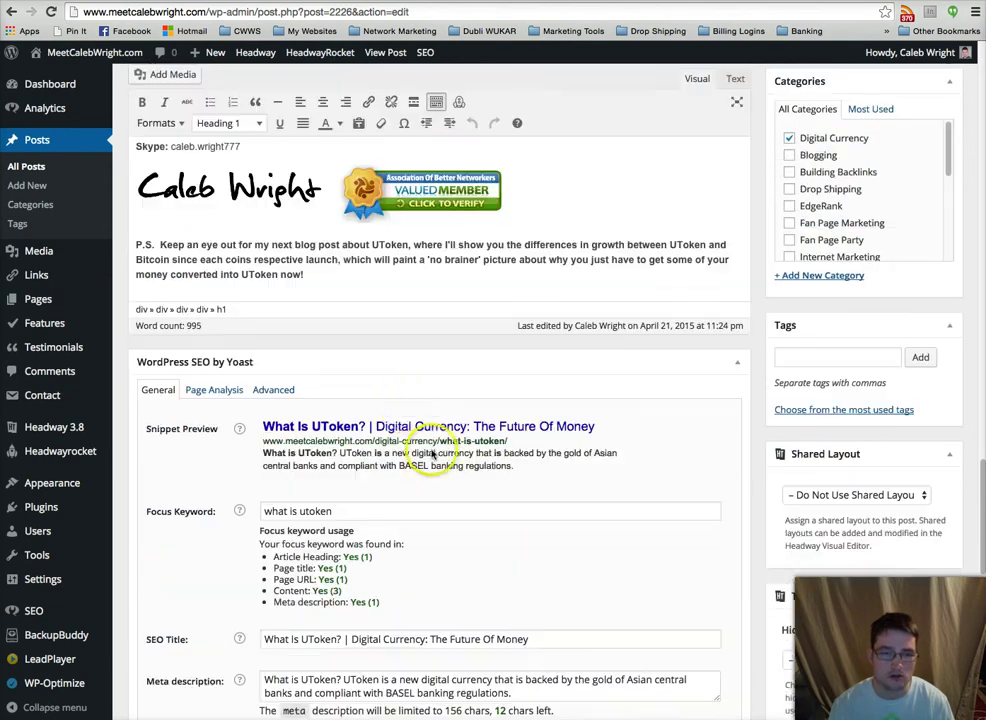
{"action": "scroll", "coordinate": [260, 248], "scroll_direction": "up", "scroll_amount": 5}
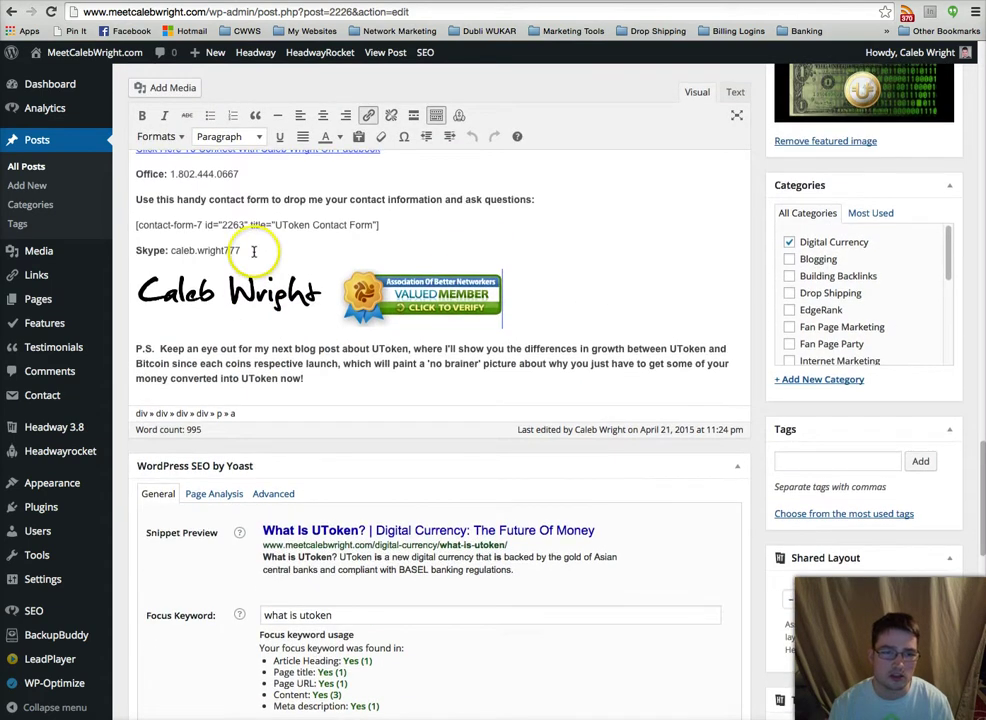
{"action": "scroll", "coordinate": [316, 356], "scroll_direction": "down", "scroll_amount": 5}
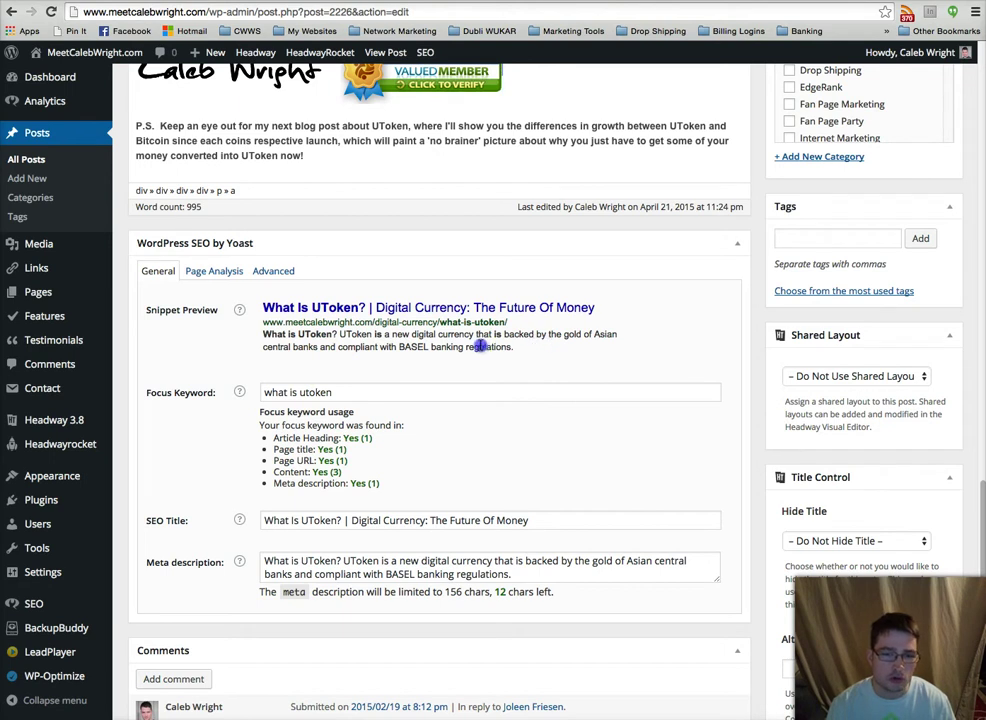
{"action": "left_click_drag", "start_coordinate": [451, 344], "coordinate": [271, 313]}
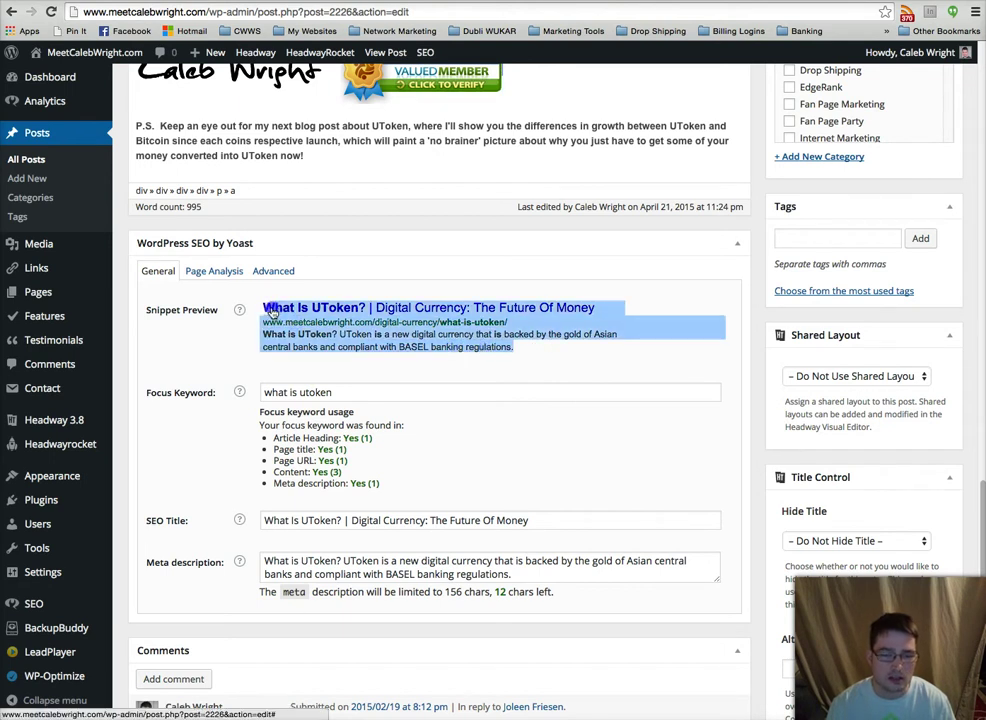
{"action": "left_click", "coordinate": [523, 352]}
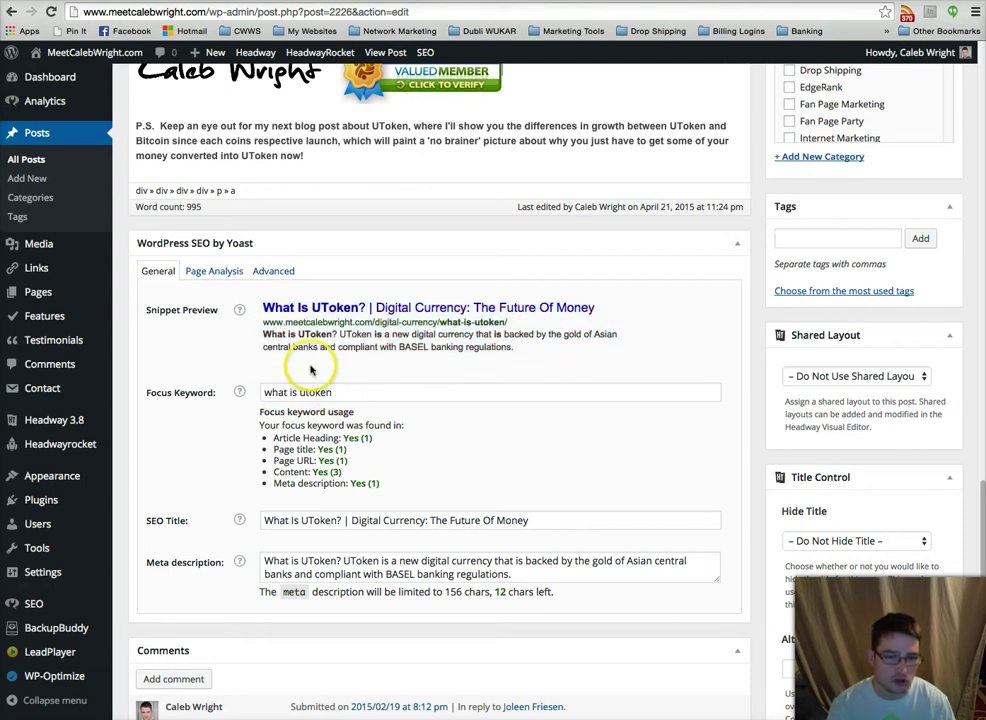
{"action": "mouse_move", "coordinate": [514, 348]}
{"action": "left_mouse_down"}
{"action": "mouse_move", "coordinate": [256, 310]}
{"action": "mouse_move", "coordinate": [514, 348]}
{"action": "left_mouse_up"}
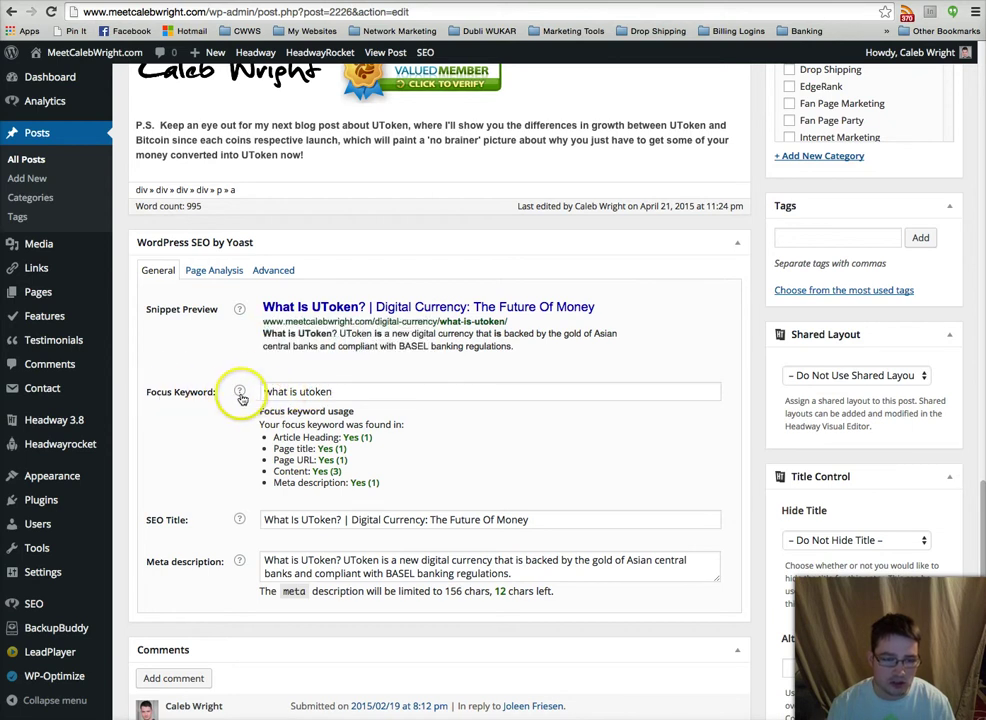
Step: Check the focus keyword "what is utoken" entered in the post's SEO settings
{"action": "left_click", "coordinate": [355, 391]}
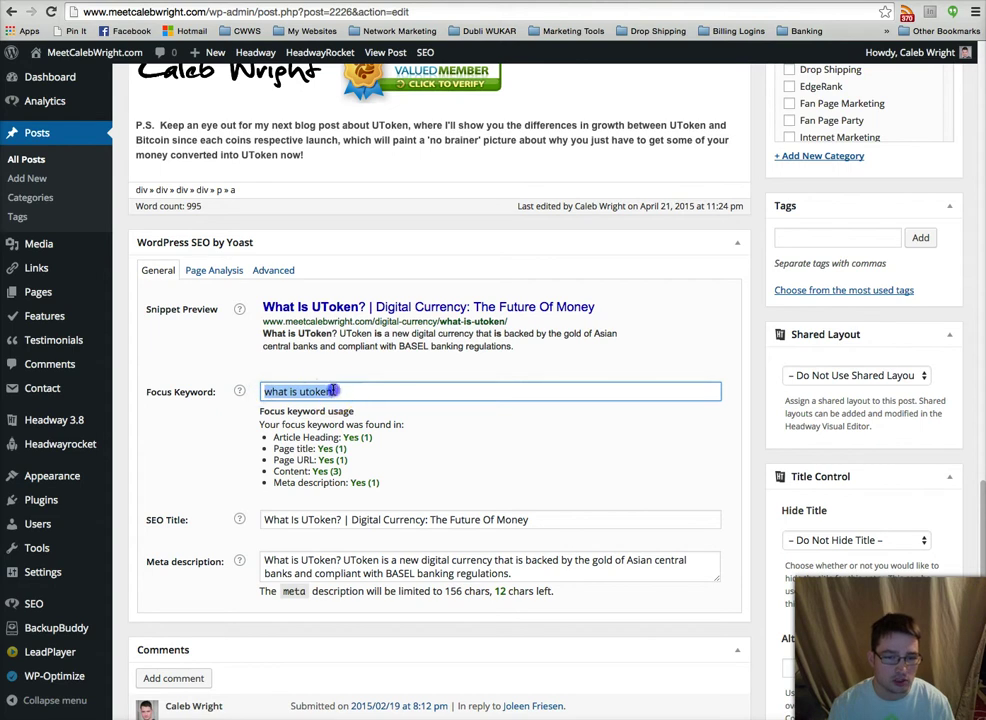
{"action": "left_click", "coordinate": [356, 393]}
{"action": "left_click", "coordinate": [442, 447]}
Step: Replace the SEO title with "sds" as a test, and restore it to "What Is UToken? | Digital Currency: The Future Of Money"
{"action": "scroll", "coordinate": [440, 450], "scroll_direction": "down", "scroll_amount": 2}
{"action": "left_click", "coordinate": [284, 421]}
{"action": "left_click_drag", "start_coordinate": [473, 423], "coordinate": [294, 423]}
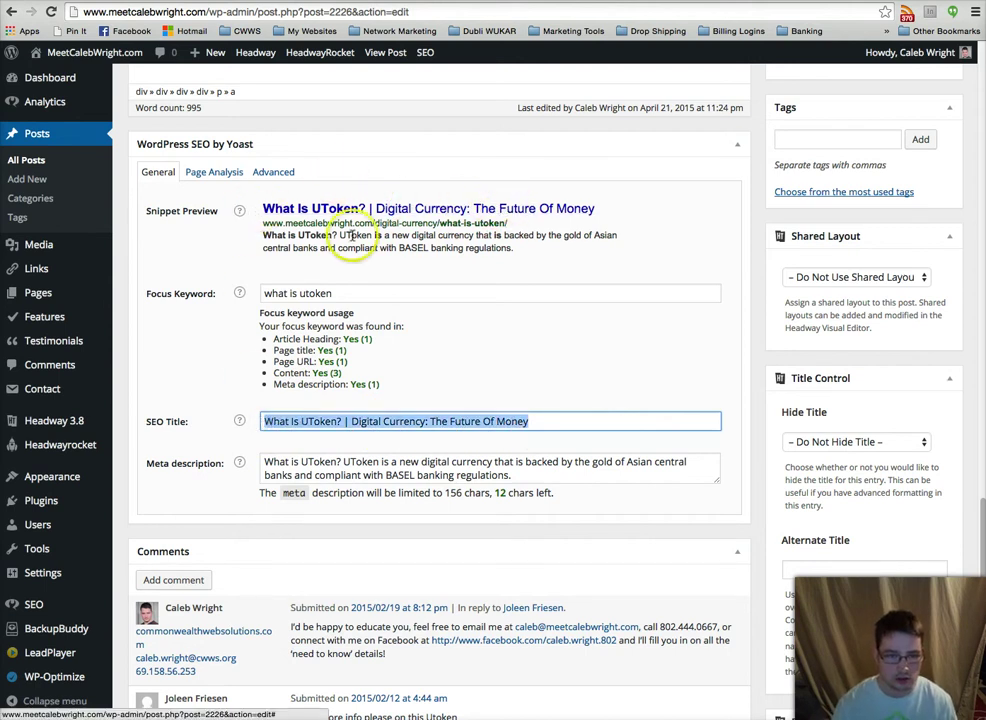
{"action": "key", "text": "BackSpace"}
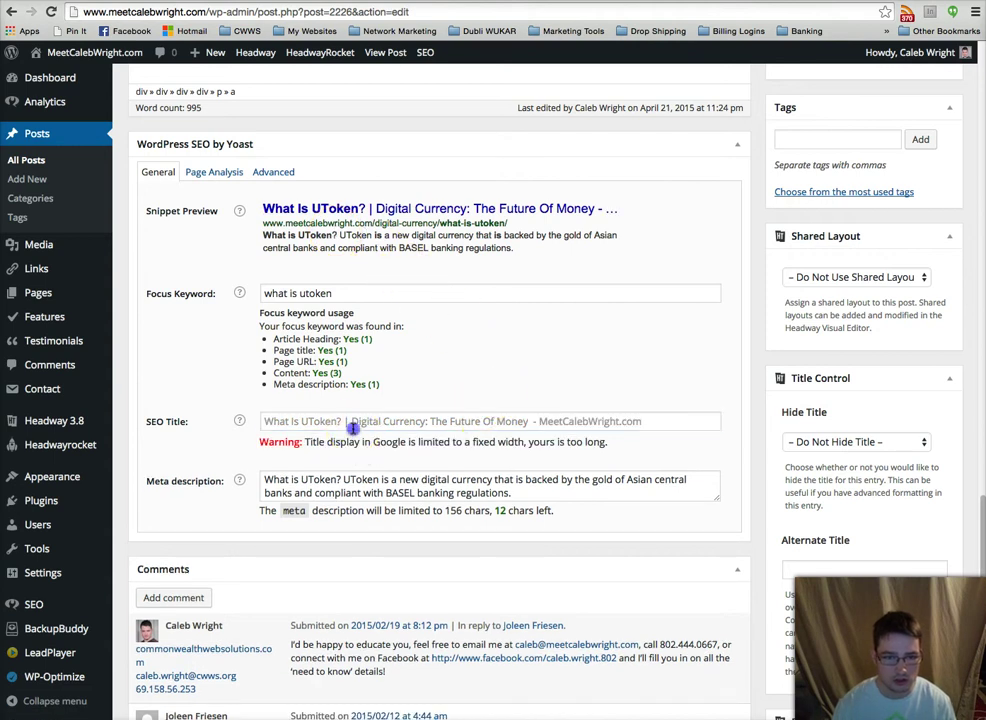
{"action": "type", "text": "sds"}
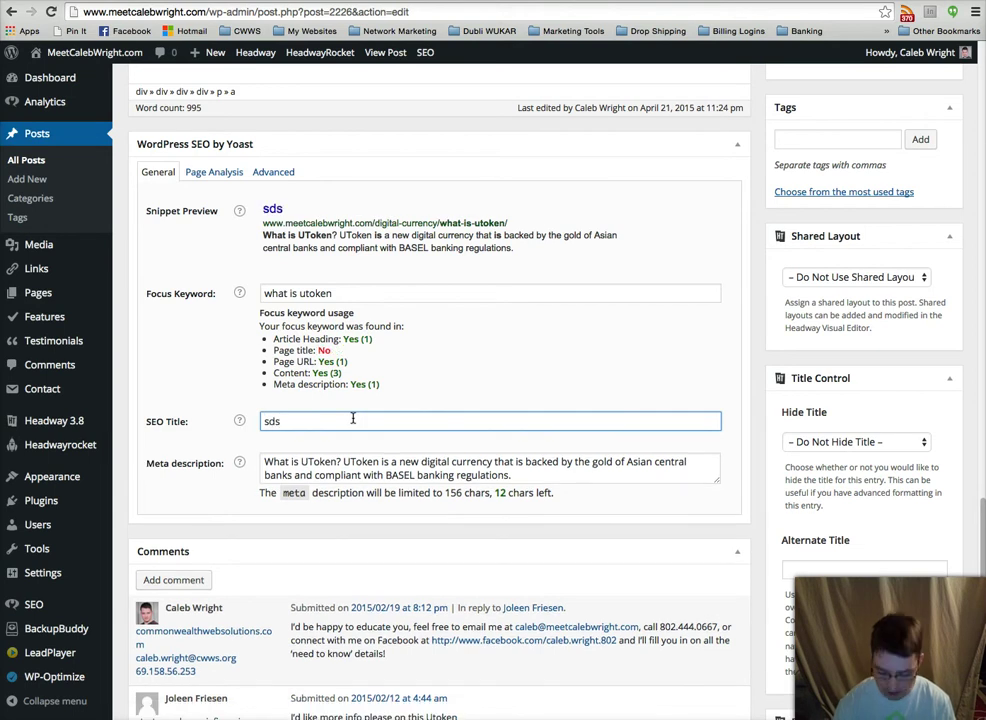
{"action": "key", "text": "BackSpace"}
{"action": "key", "text": "BackSpace"}
{"action": "type", "text": "What Is UToken? | Digital Currency: The Future Of Money"}
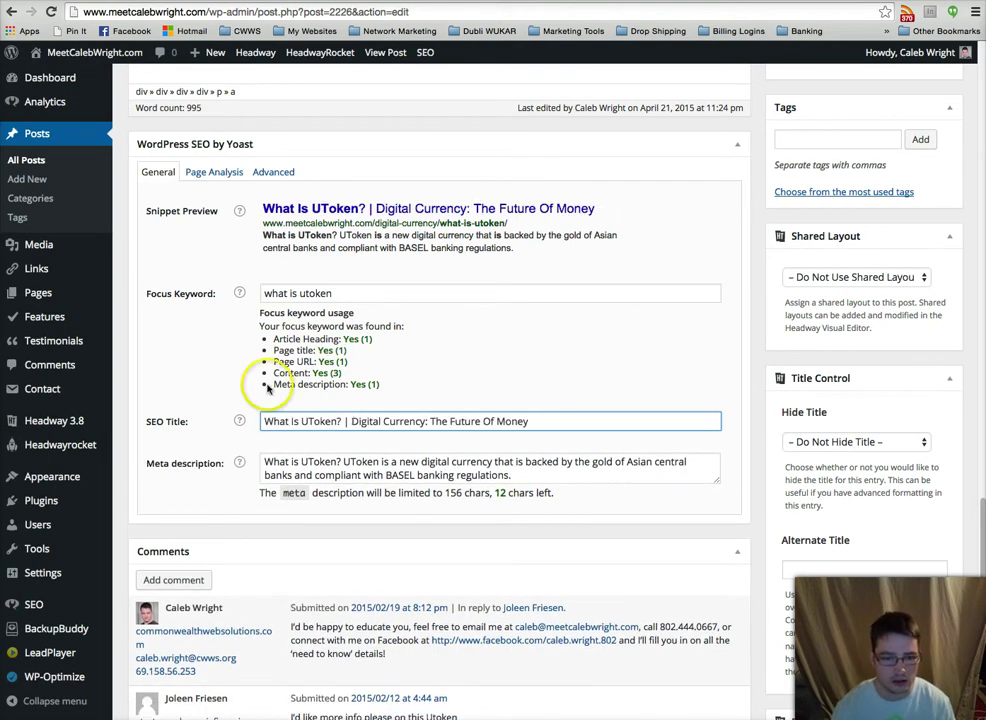
{"action": "left_click", "coordinate": [183, 374]}
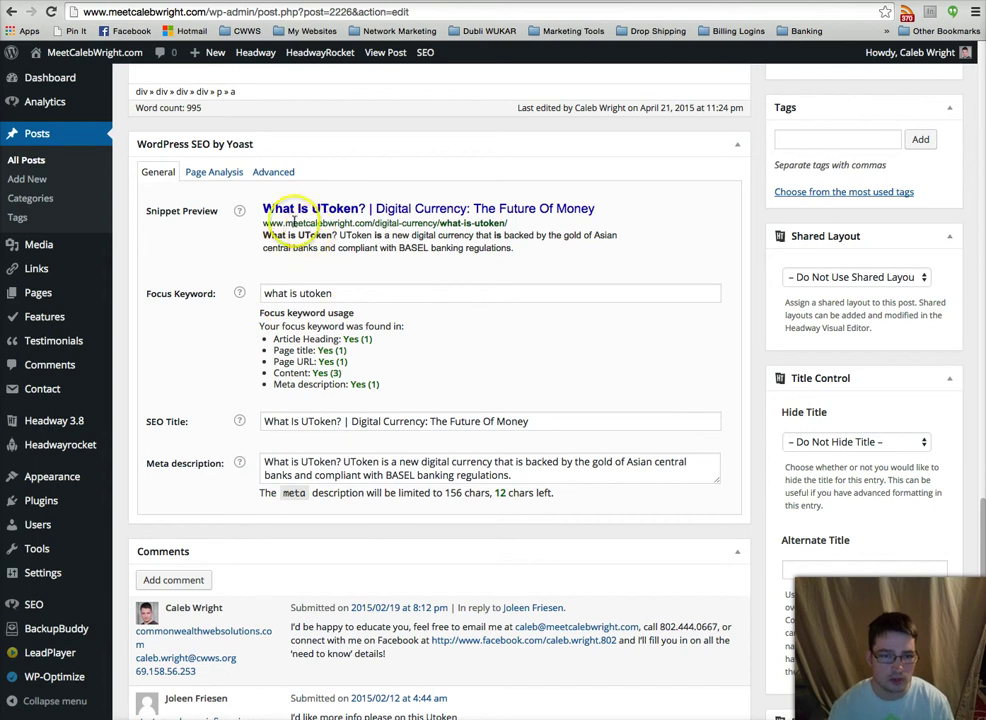
Step: Examine the snippet preview and highlight the keyword "What Is UToken" in the SEO title
{"action": "left_click_drag", "start_coordinate": [530, 248], "coordinate": [257, 210]}
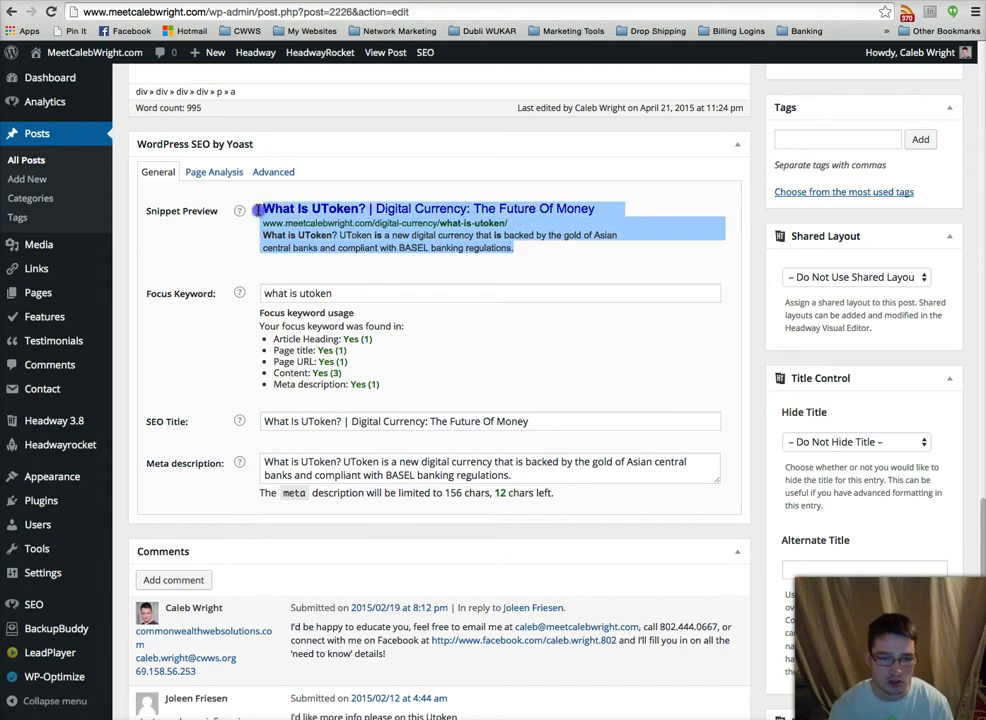
{"action": "left_click", "coordinate": [521, 249]}
{"action": "mouse_move", "coordinate": [515, 249]}
{"action": "left_mouse_down"}
{"action": "mouse_move", "coordinate": [318, 246]}
{"action": "mouse_move", "coordinate": [255, 212]}
{"action": "mouse_move", "coordinate": [513, 253]}
{"action": "left_mouse_up"}
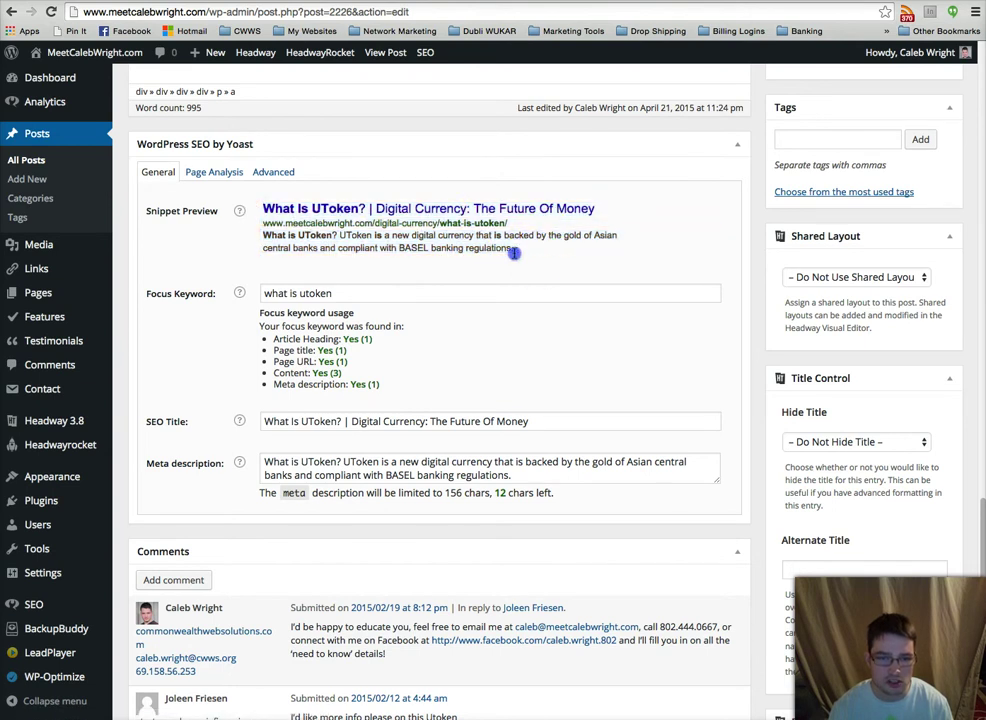
{"action": "left_click", "coordinate": [337, 421]}
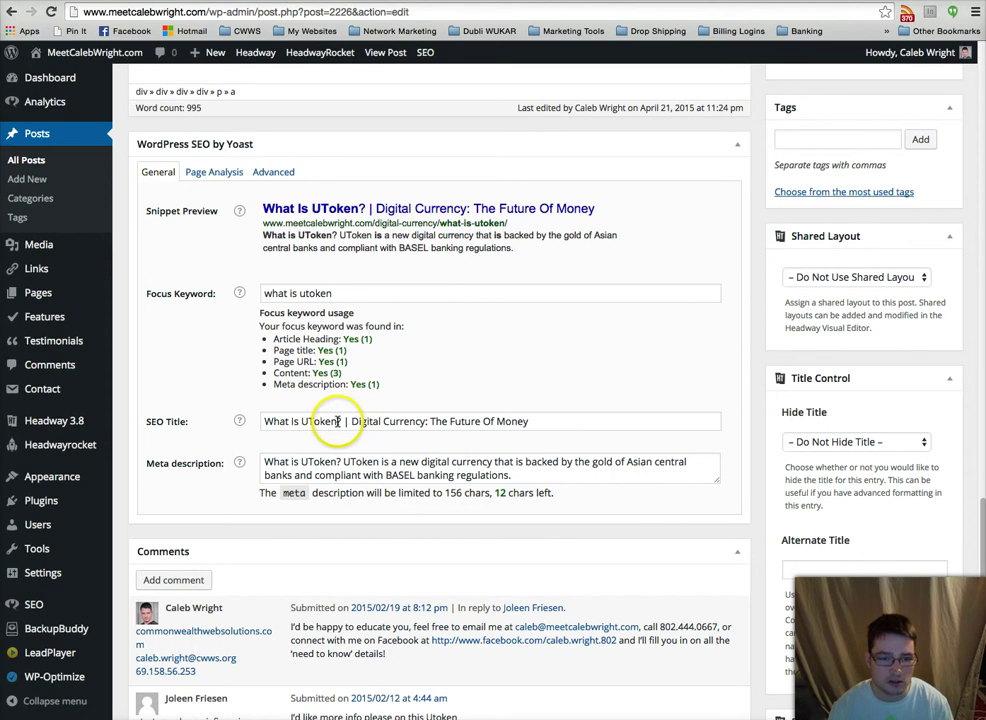
{"action": "left_click_drag", "start_coordinate": [337, 421], "coordinate": [260, 421]}
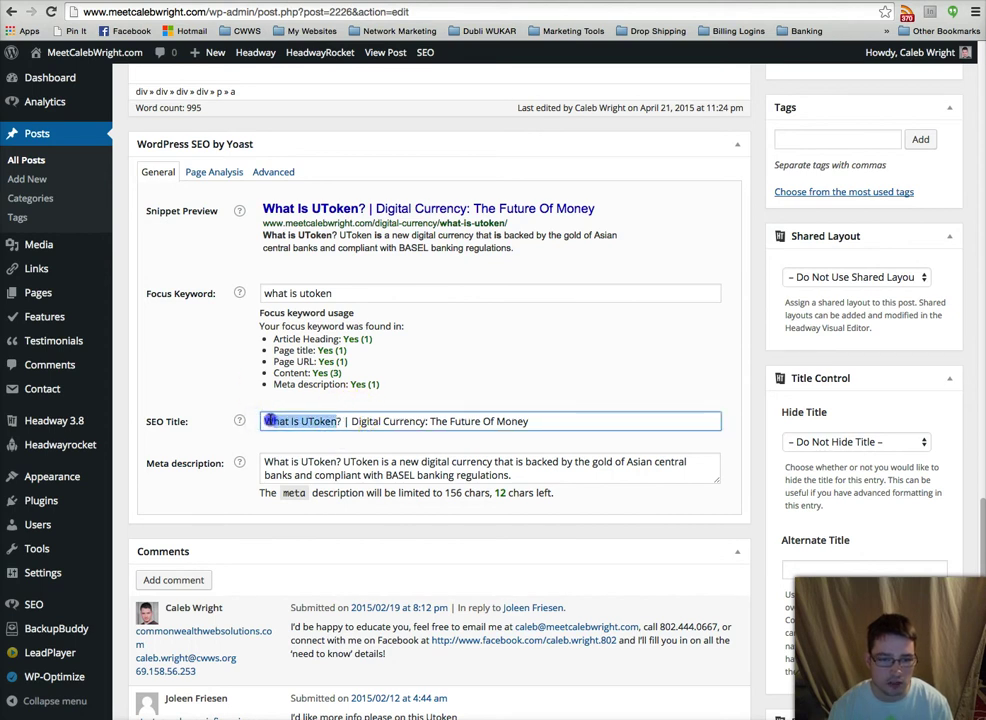
{"action": "left_click", "coordinate": [360, 418]}
Step: Check the keyword in the meta description and compare that description with the text in the snippet preview
{"action": "left_click", "coordinate": [340, 461]}
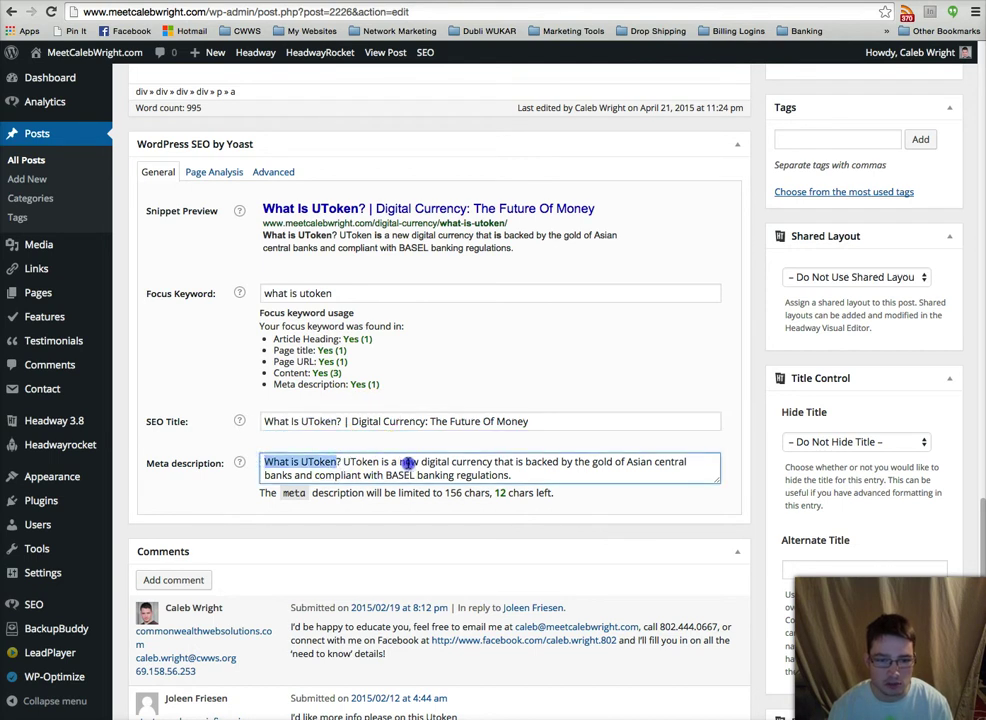
{"action": "left_click", "coordinate": [530, 480]}
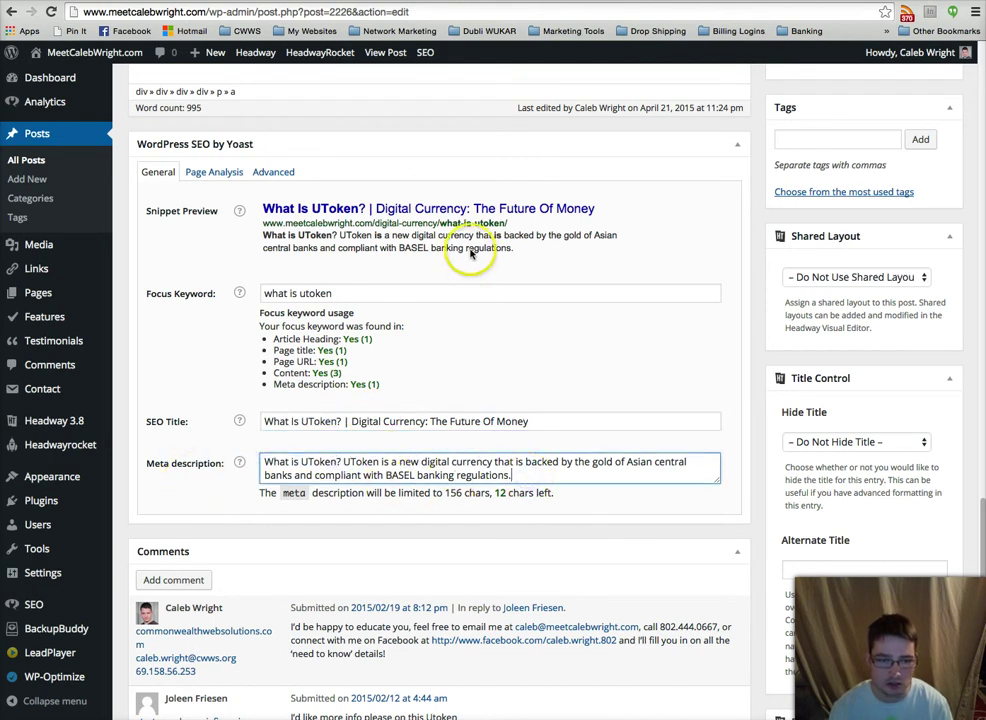
{"action": "left_click_drag", "start_coordinate": [514, 248], "coordinate": [259, 239]}
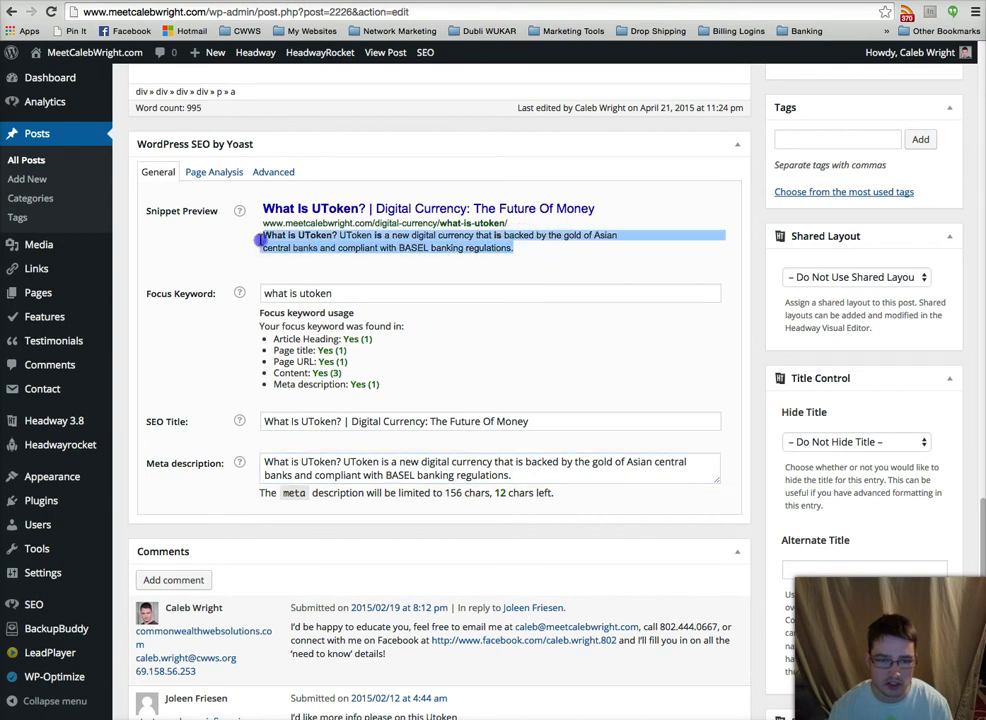
{"action": "triple_click", "coordinate": [488, 458]}
{"action": "left_click_drag", "start_coordinate": [517, 249], "coordinate": [262, 228]}
{"action": "left_click", "coordinate": [502, 310]}
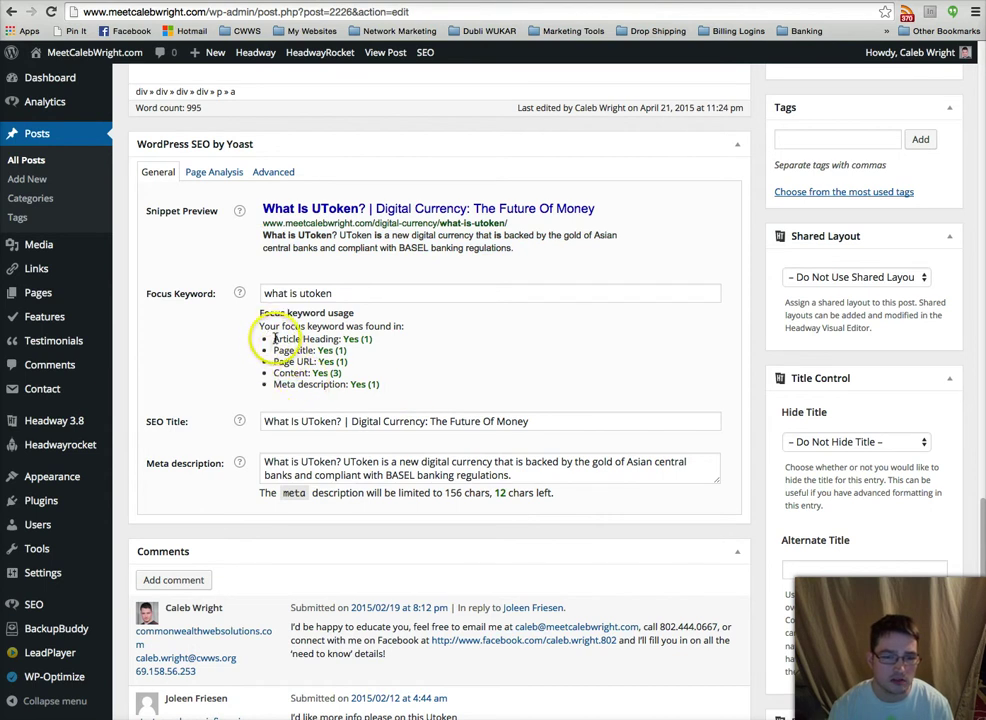
Step: Review the focus keyword usage list for heading, page title, URL, content and meta description
{"action": "left_click_drag", "start_coordinate": [281, 339], "coordinate": [375, 383]}
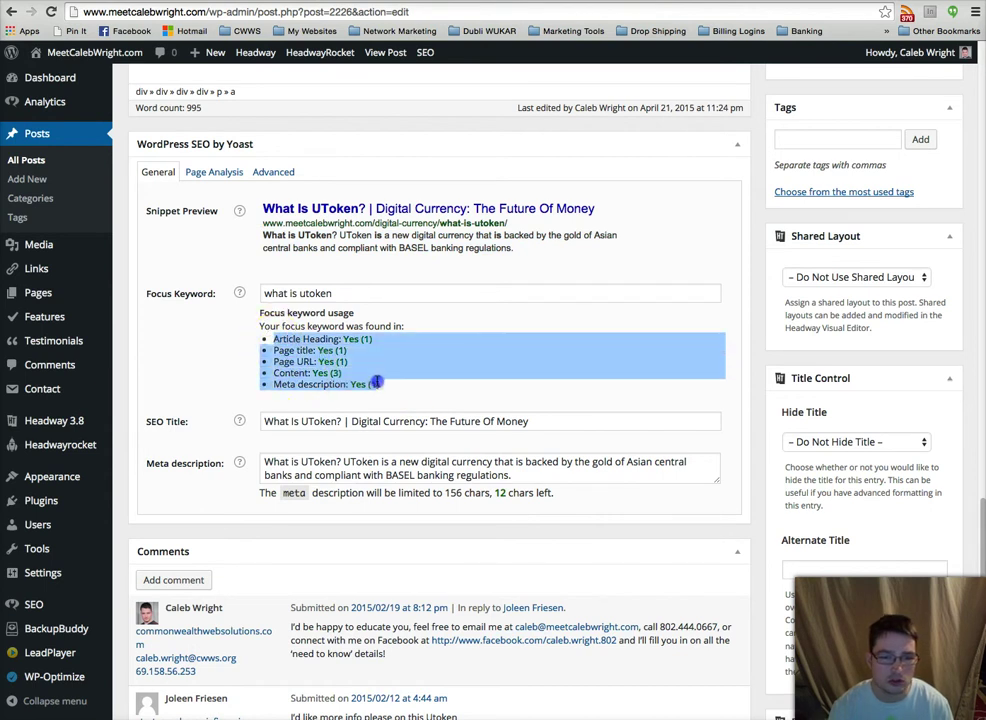
{"action": "left_click", "coordinate": [407, 381]}
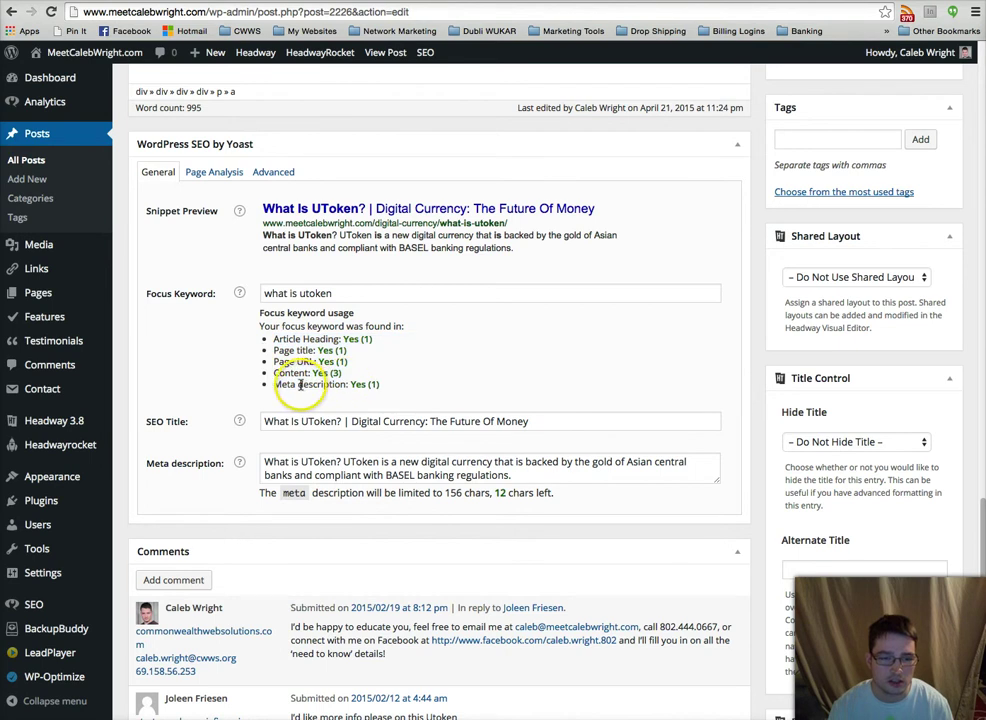
{"action": "scroll", "coordinate": [305, 386], "scroll_direction": "up", "scroll_amount": 2}
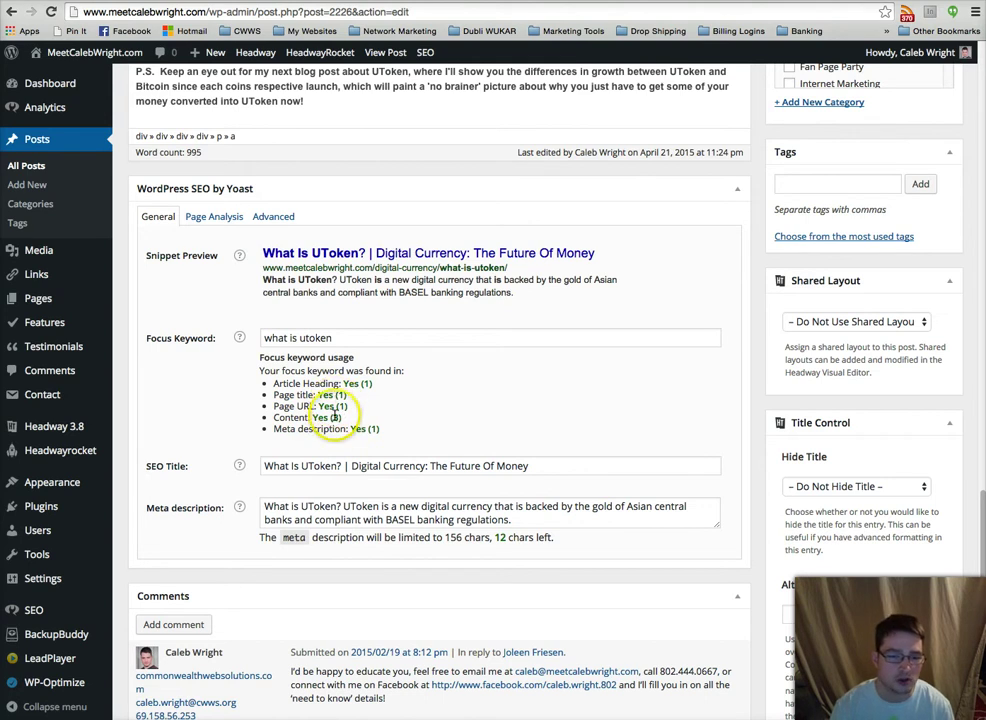
{"action": "scroll", "coordinate": [348, 422], "scroll_direction": "up", "scroll_amount": 2}
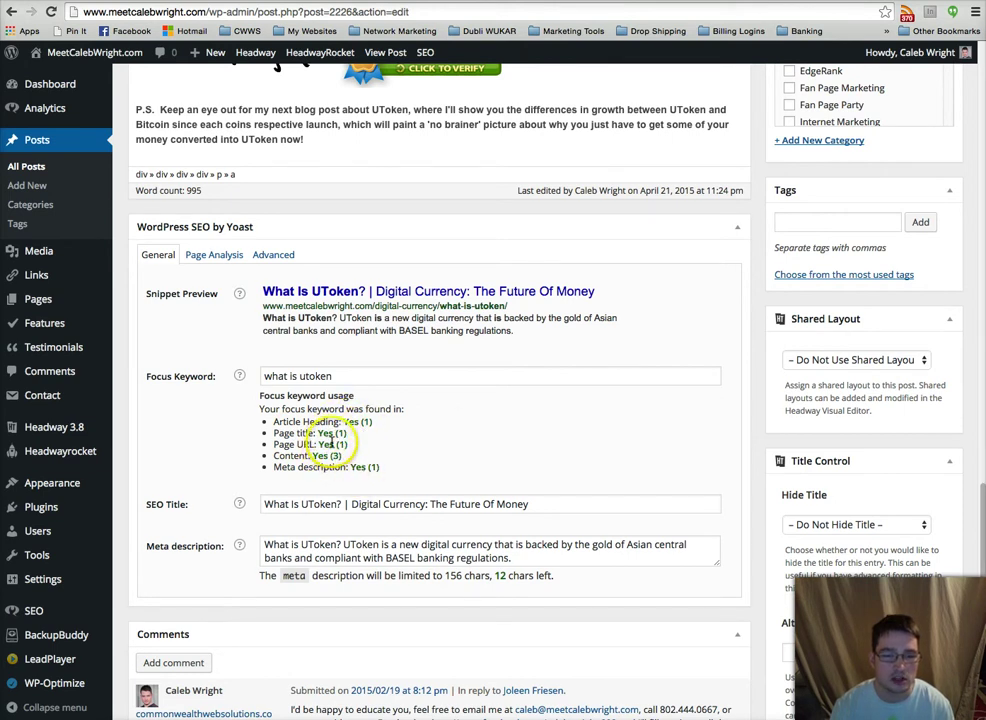
Step: Open the permalink slug below the post title for editing and accept it as "what-is-utoken"
{"action": "scroll", "coordinate": [338, 452], "scroll_direction": "up", "scroll_amount": 15}
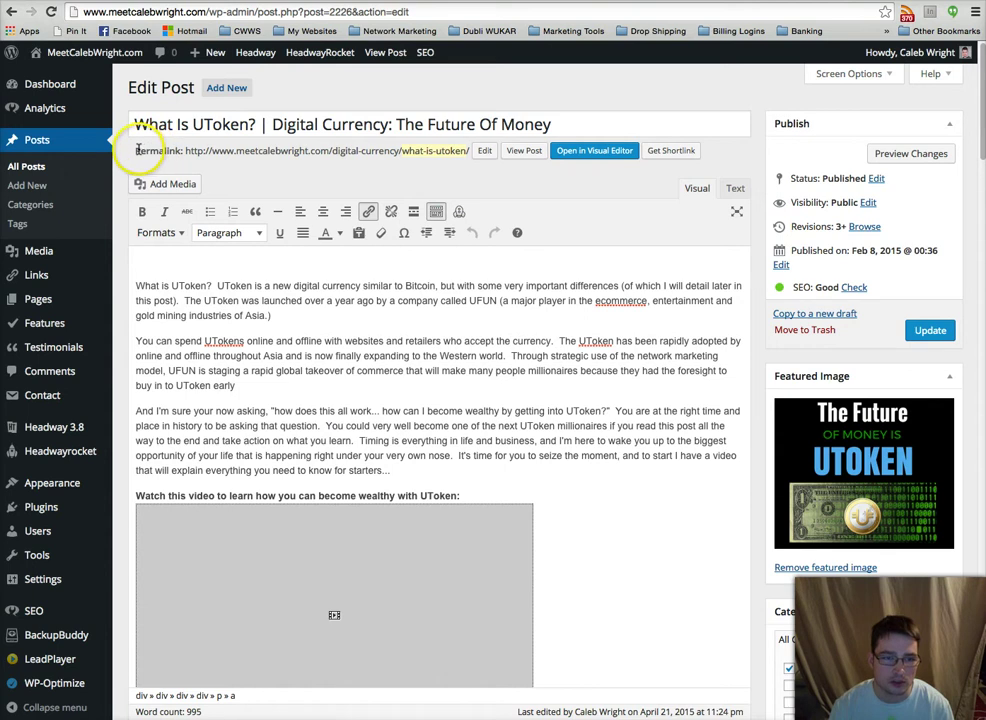
{"action": "left_click_drag", "start_coordinate": [266, 160], "coordinate": [446, 151]}
{"action": "left_click", "coordinate": [447, 170]}
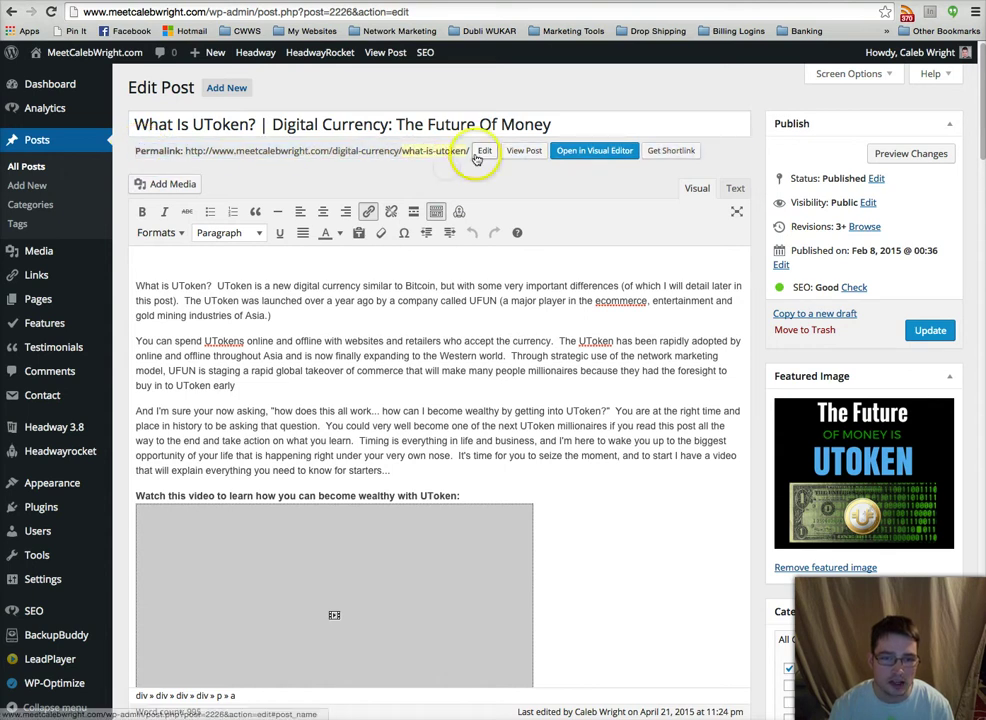
{"action": "left_click", "coordinate": [480, 153]}
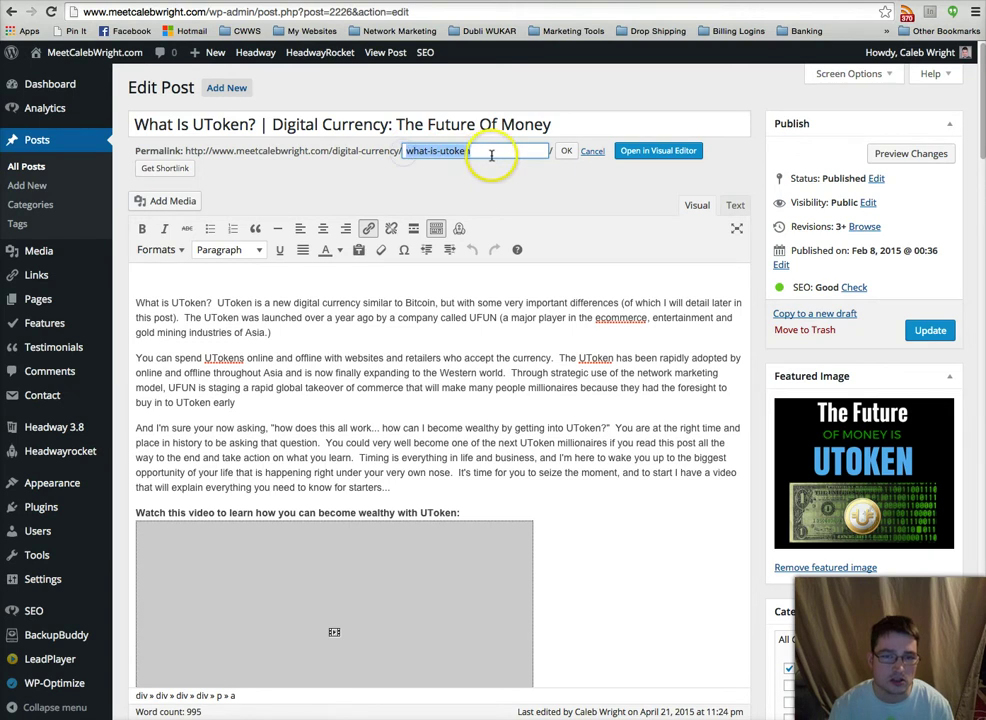
{"action": "left_click", "coordinate": [565, 151]}
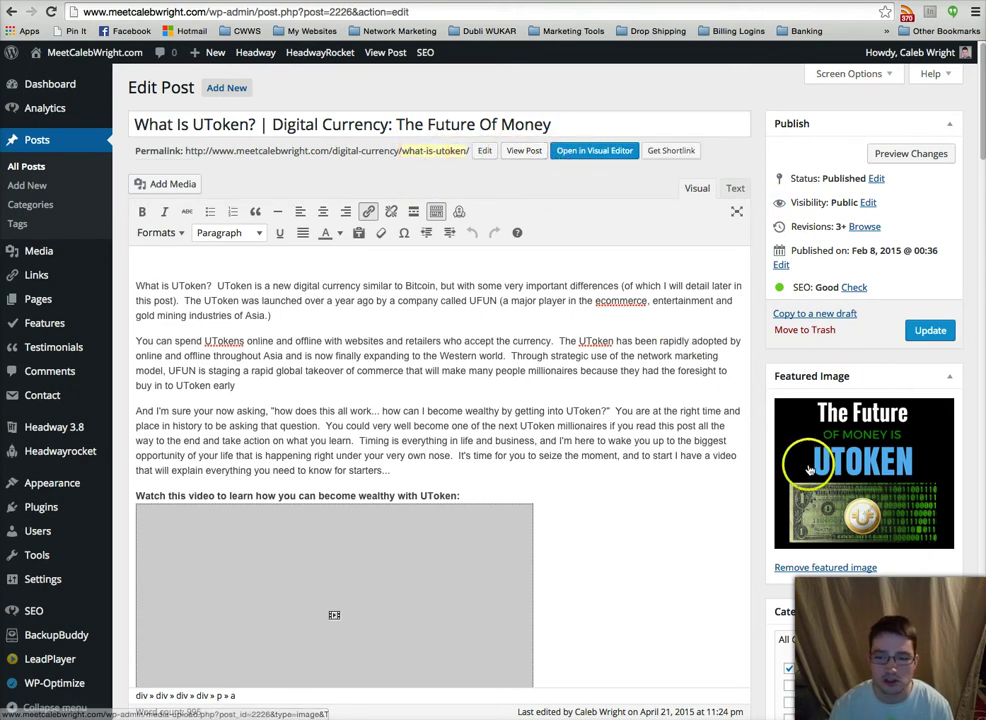
Step: Look over the post's content, Yoast SEO settings and comments in the editor
{"action": "scroll", "coordinate": [785, 493], "scroll_direction": "down", "scroll_amount": 5}
{"action": "scroll", "coordinate": [770, 527], "scroll_direction": "down", "scroll_amount": 10}
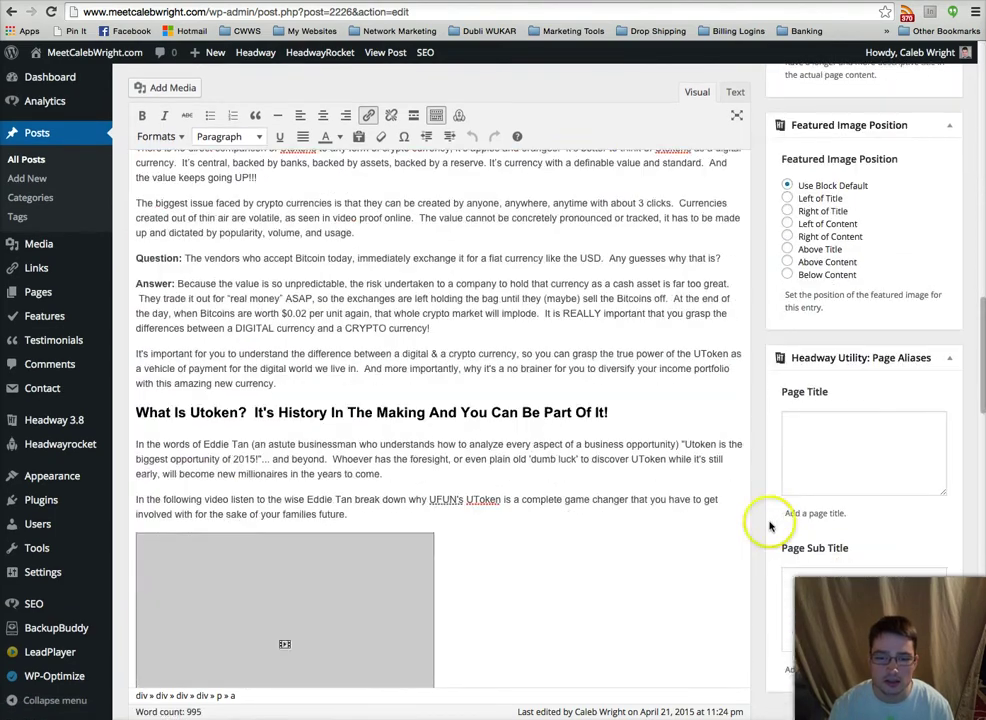
{"action": "scroll", "coordinate": [770, 527], "scroll_direction": "down", "scroll_amount": 10}
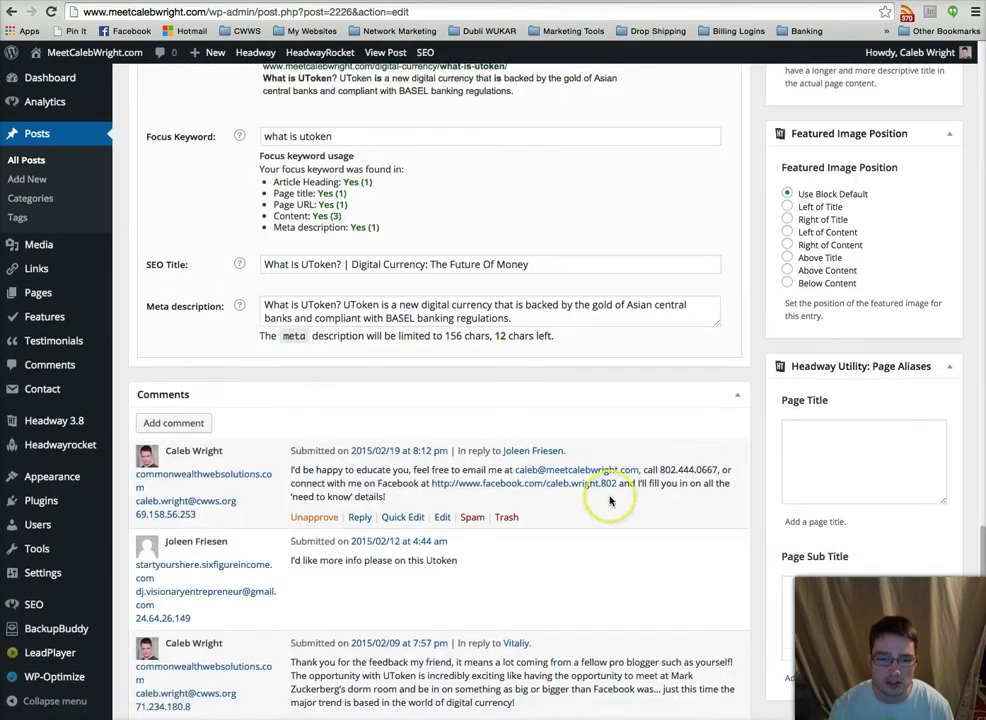
{"action": "scroll", "coordinate": [623, 502], "scroll_direction": "up", "scroll_amount": 9}
{"action": "scroll", "coordinate": [610, 501], "scroll_direction": "up", "scroll_amount": 4}
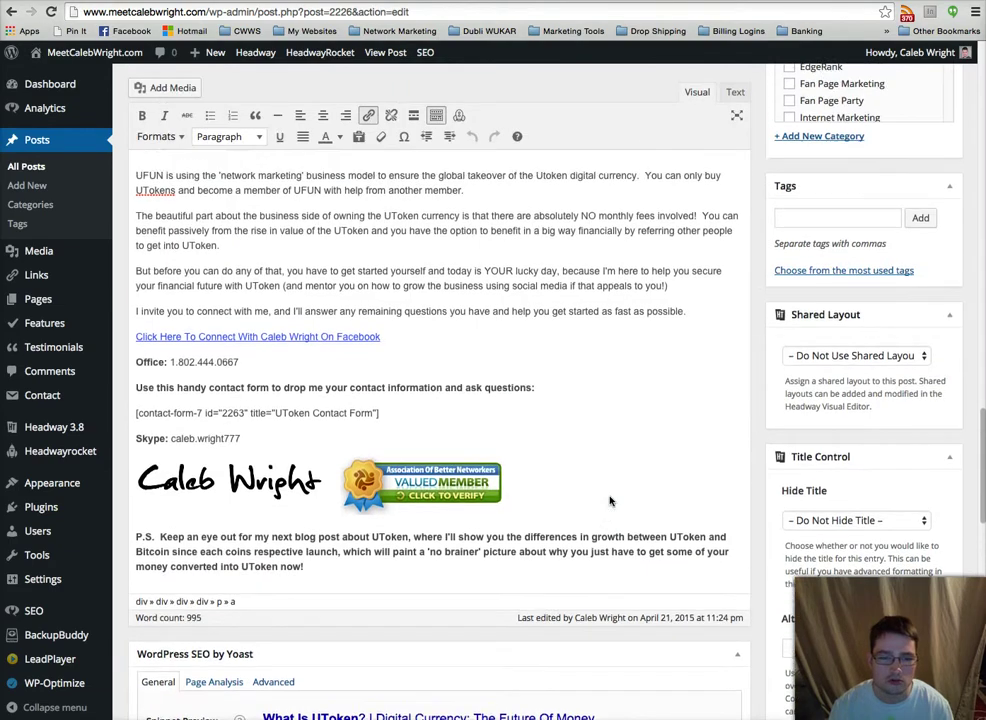
{"action": "scroll", "coordinate": [610, 501], "scroll_direction": "up", "scroll_amount": 10}
{"action": "scroll", "coordinate": [610, 500], "scroll_direction": "down", "scroll_amount": 6}
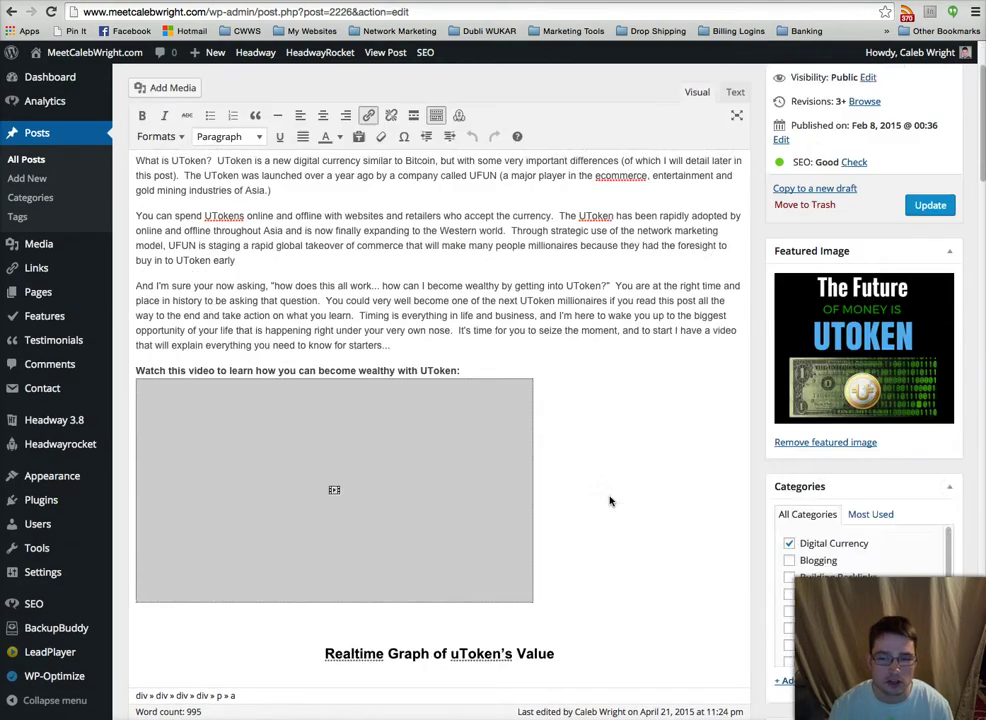
Step: Find the Tags box among the post's sidebar settings and check its tag field
{"action": "left_click", "coordinate": [793, 500]}
{"action": "scroll", "coordinate": [793, 500], "scroll_direction": "down", "scroll_amount": 10}
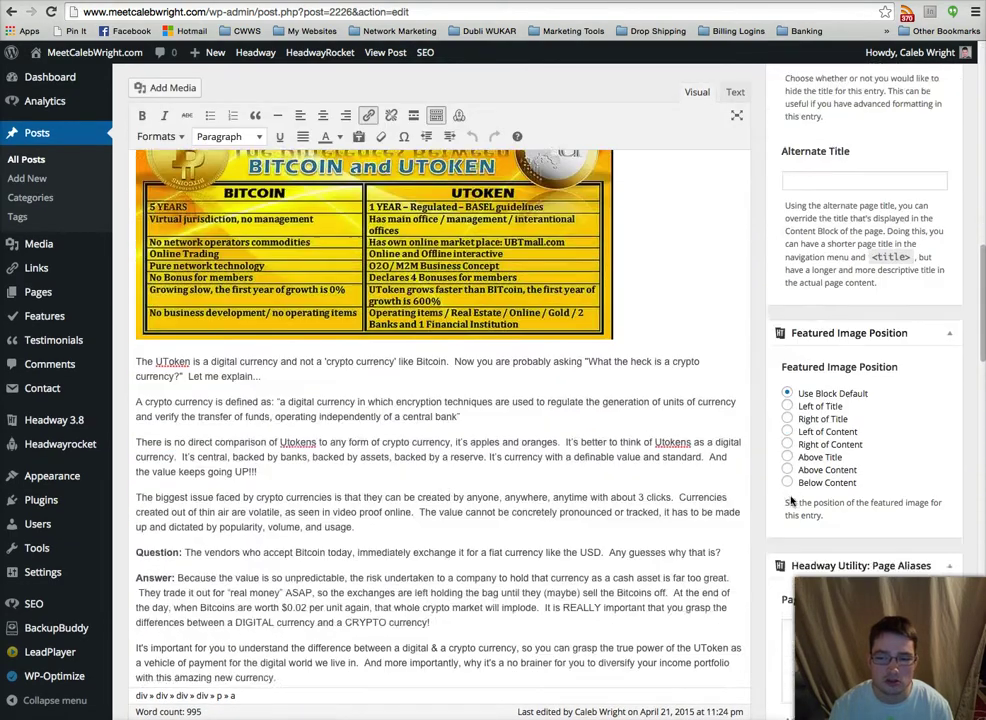
{"action": "scroll", "coordinate": [799, 656], "scroll_direction": "down", "scroll_amount": 8}
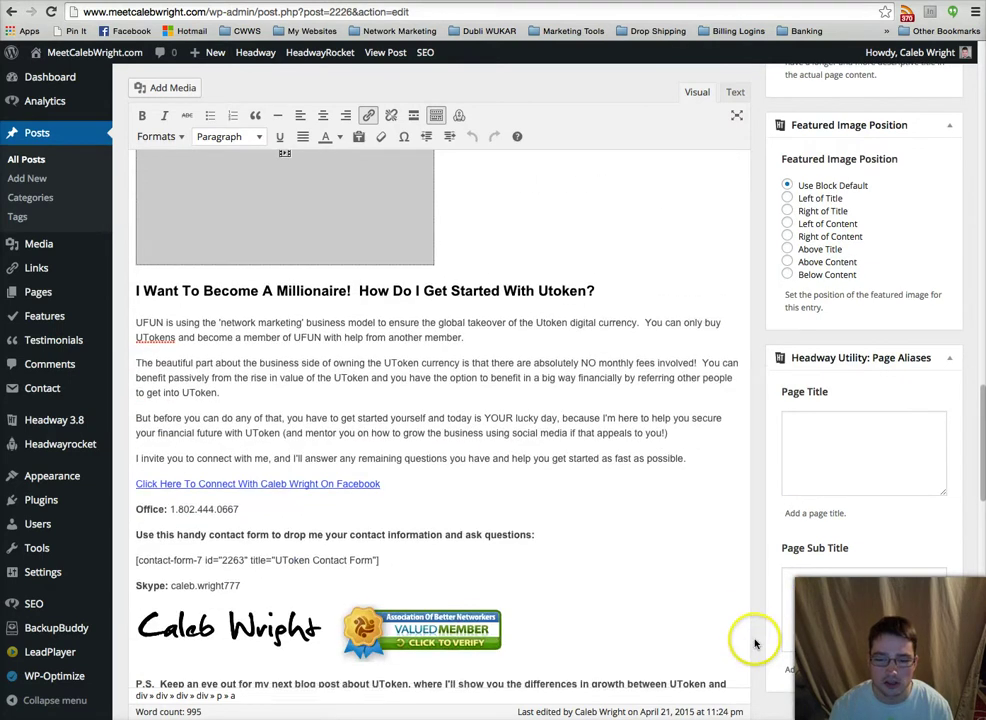
{"action": "scroll", "coordinate": [815, 615], "scroll_direction": "down", "scroll_amount": 8}
{"action": "scroll", "coordinate": [814, 612], "scroll_direction": "up", "scroll_amount": 9}
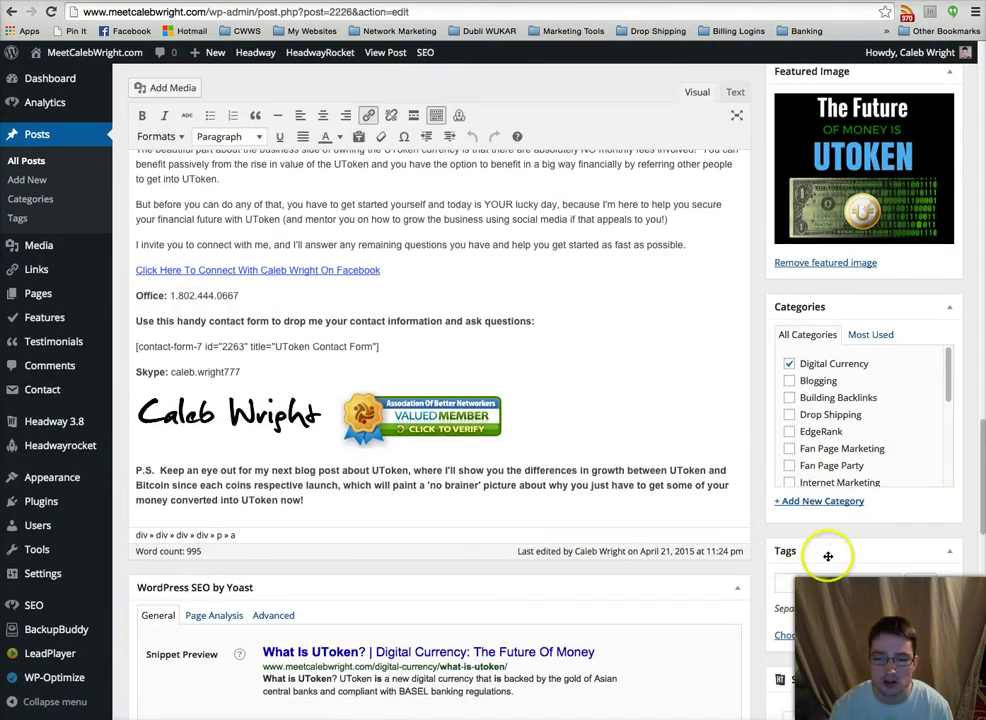
{"action": "scroll", "coordinate": [790, 570], "scroll_direction": "down", "scroll_amount": 2}
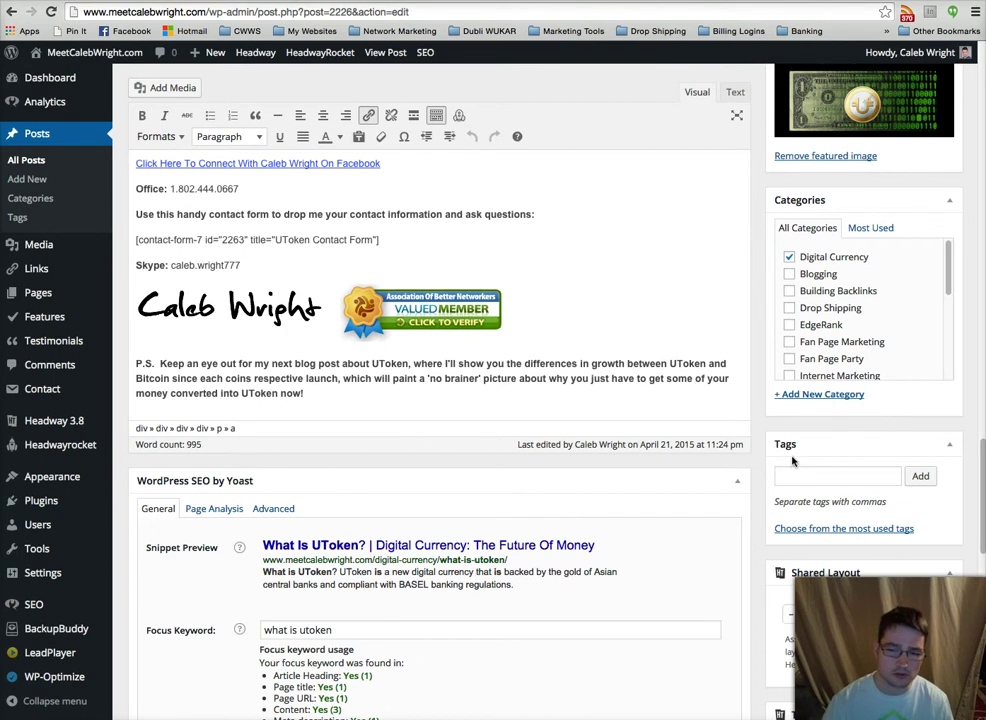
{"action": "scroll", "coordinate": [795, 462], "scroll_direction": "down", "scroll_amount": 1}
{"action": "left_click", "coordinate": [800, 449]}
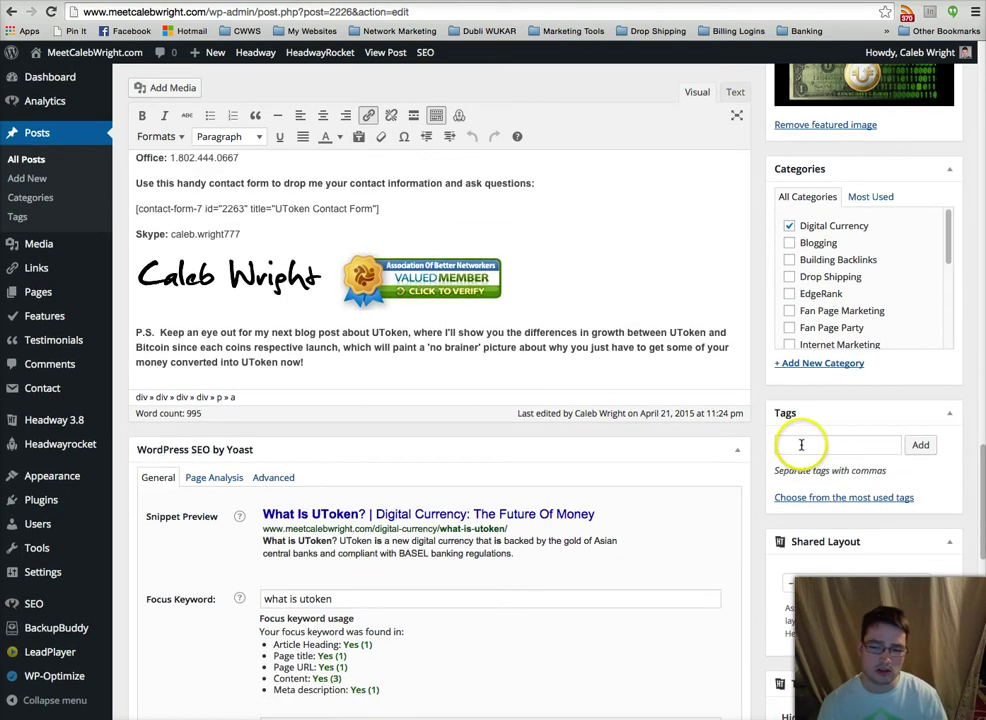
Step: Review the post's featured image and its Categories list
{"action": "scroll", "coordinate": [801, 445], "scroll_direction": "up", "scroll_amount": 8}
{"action": "scroll", "coordinate": [766, 430], "scroll_direction": "up", "scroll_amount": 10}
{"action": "scroll", "coordinate": [800, 510], "scroll_direction": "down", "scroll_amount": 3}
{"action": "scroll", "coordinate": [820, 560], "scroll_direction": "up", "scroll_amount": 5}
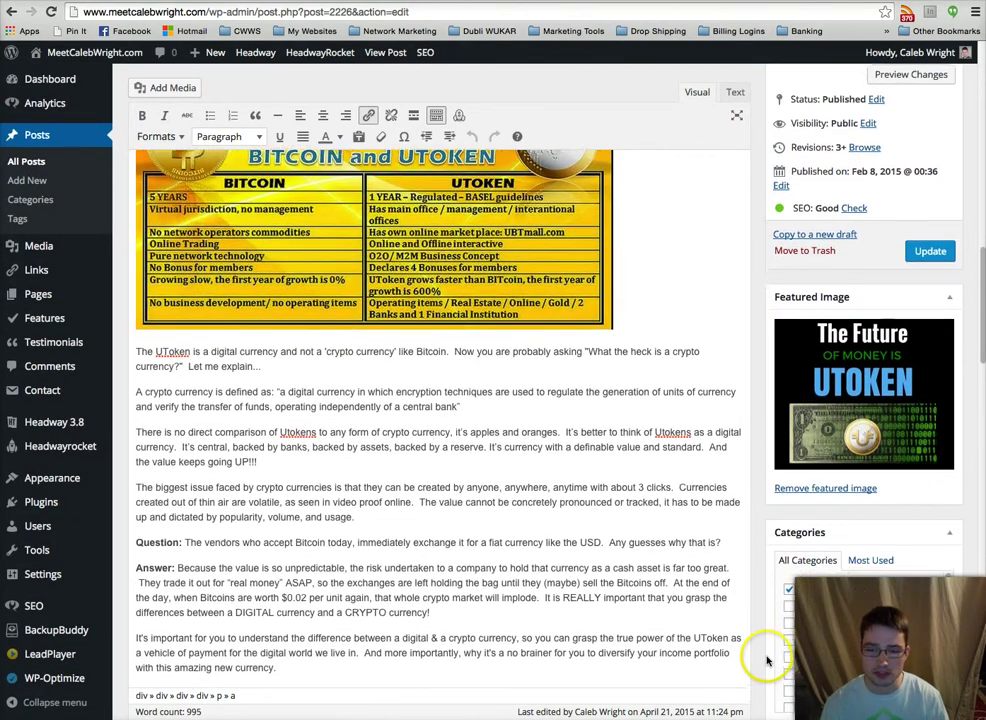
{"action": "scroll", "coordinate": [766, 662], "scroll_direction": "down", "scroll_amount": 3}
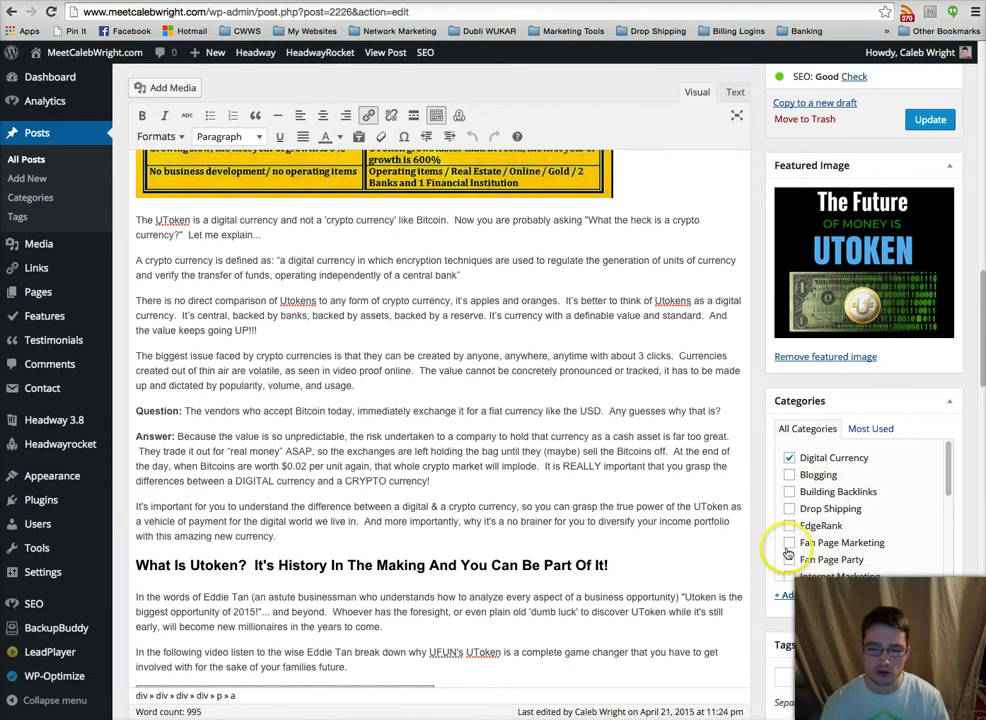
{"action": "scroll", "coordinate": [789, 553], "scroll_direction": "up", "scroll_amount": 10}
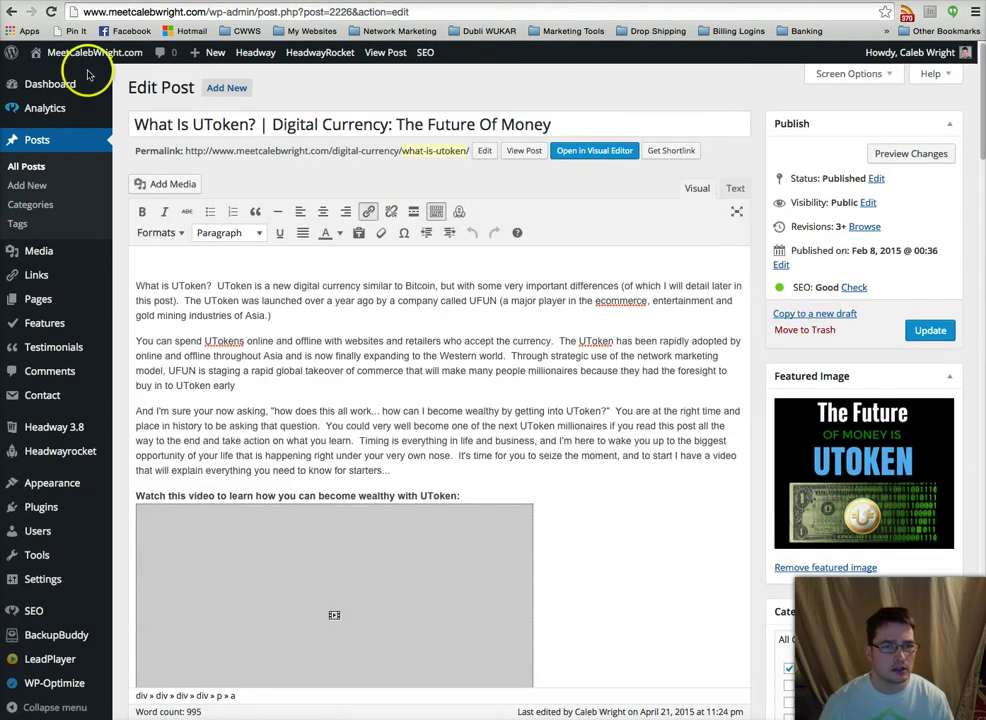
Step: Visit the live site from the post editor and open the blog post "What Is Drop Shipping? [A Question I Answer Quite Often]"
{"action": "mouse_move", "coordinate": [88, 56]}
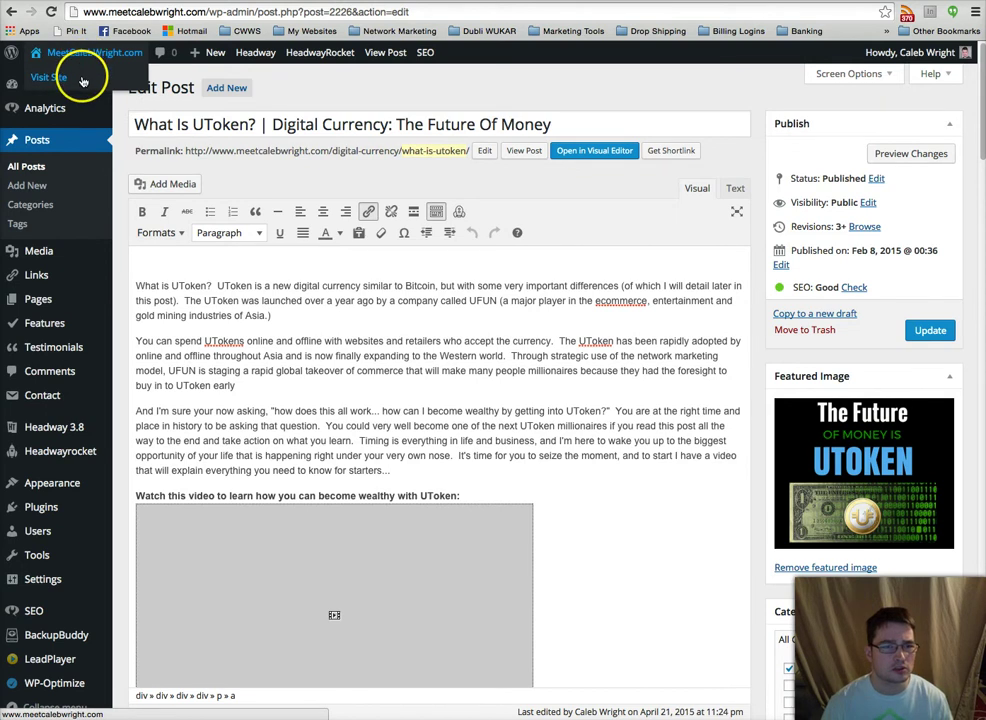
{"action": "left_click", "coordinate": [83, 80]}
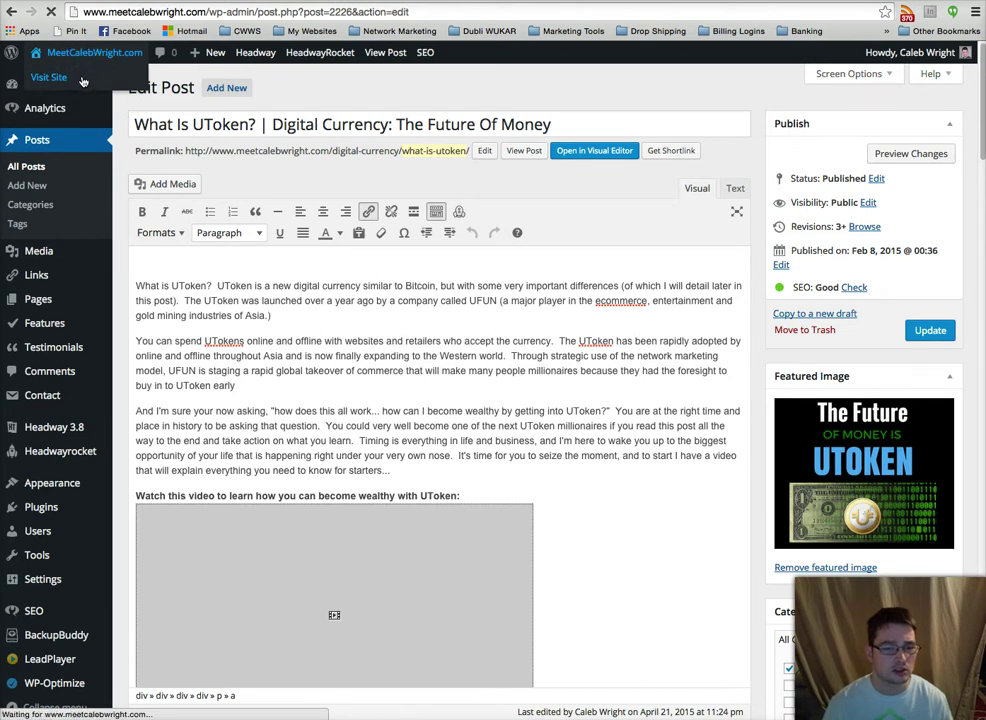
{"action": "scroll", "coordinate": [165, 395], "scroll_direction": "down", "scroll_amount": 5}
{"action": "scroll", "coordinate": [165, 392], "scroll_direction": "down", "scroll_amount": 10}
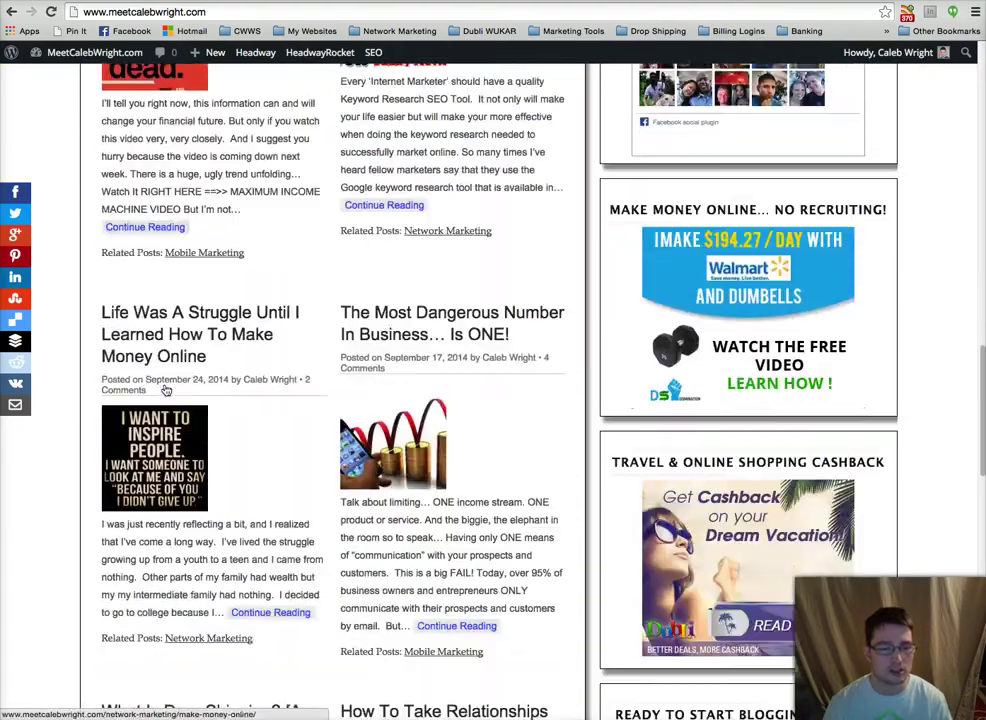
{"action": "scroll", "coordinate": [166, 390], "scroll_direction": "down", "scroll_amount": 7}
{"action": "scroll", "coordinate": [166, 390], "scroll_direction": "up", "scroll_amount": 3}
{"action": "left_click", "coordinate": [167, 276]}
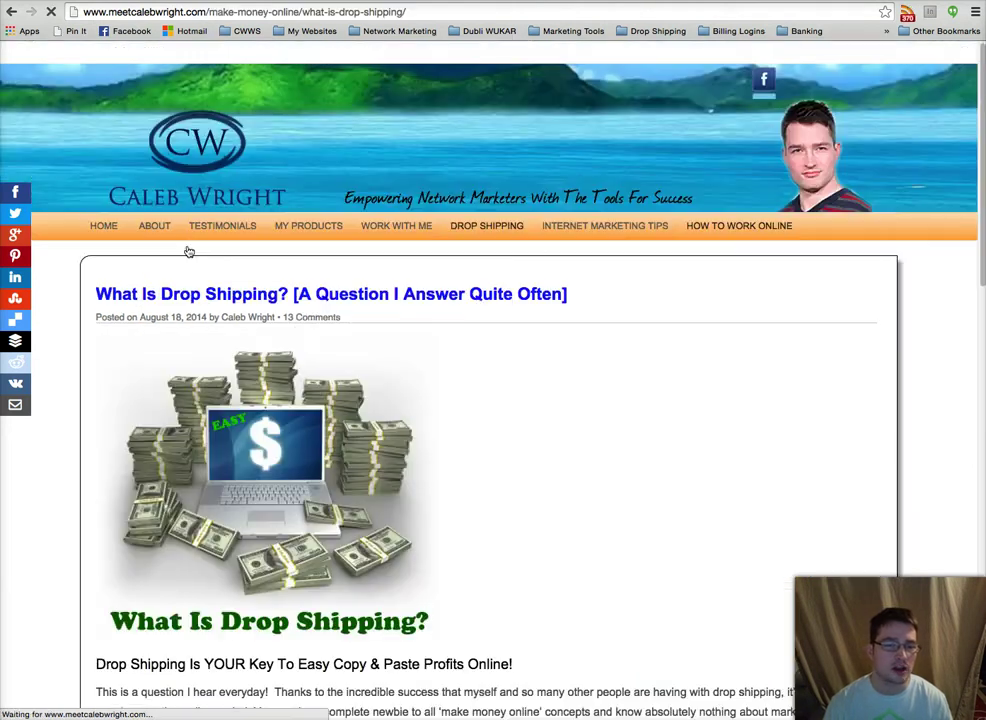
{"action": "scroll", "coordinate": [310, 341], "scroll_direction": "down", "scroll_amount": 2}
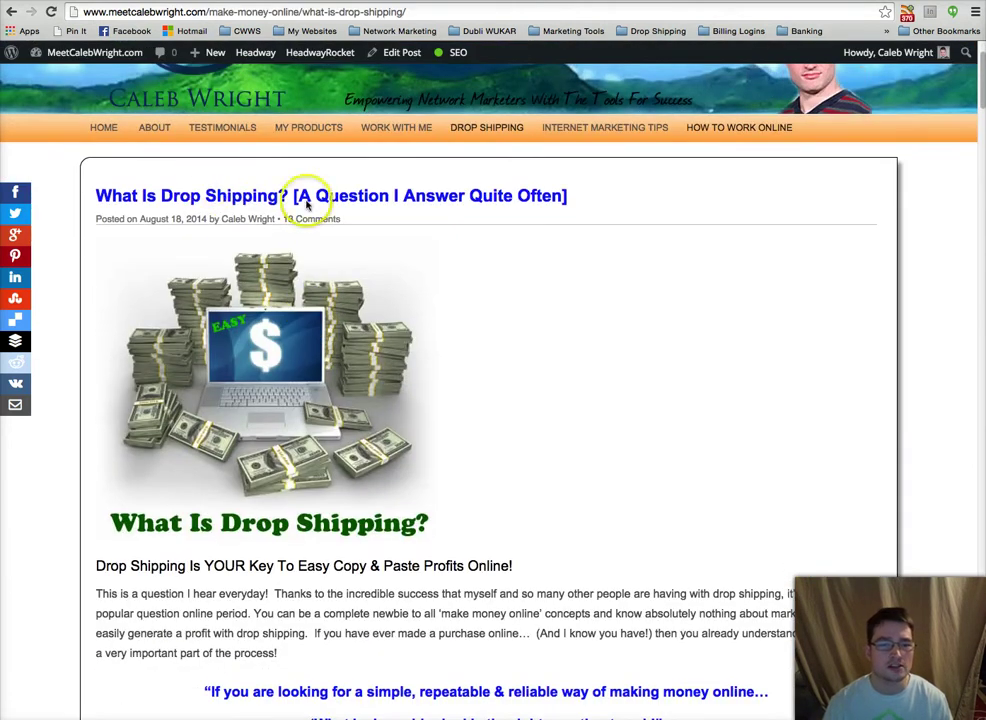
{"action": "scroll", "coordinate": [262, 275], "scroll_direction": "up", "scroll_amount": 1}
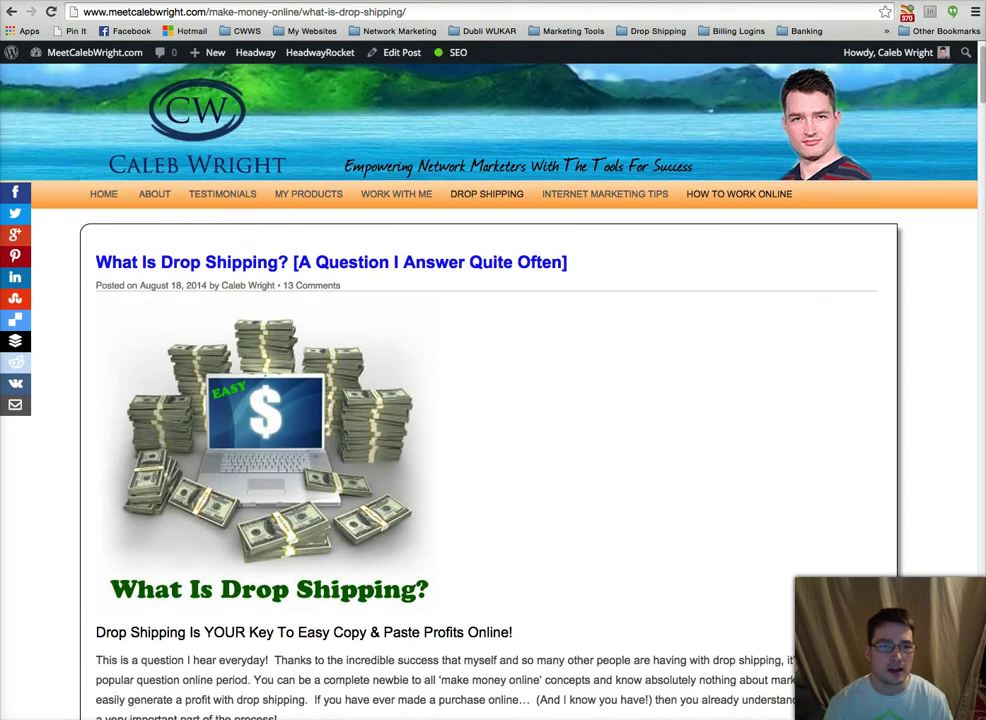
Step: Switch to Jaaxy and search for the keyword "what is drop shipping", replacing the earlier one-word spelling "dropshipping"
{"action": "key", "text": "ctrl+Tab"}
{"action": "left_click", "coordinate": [228, 146]}
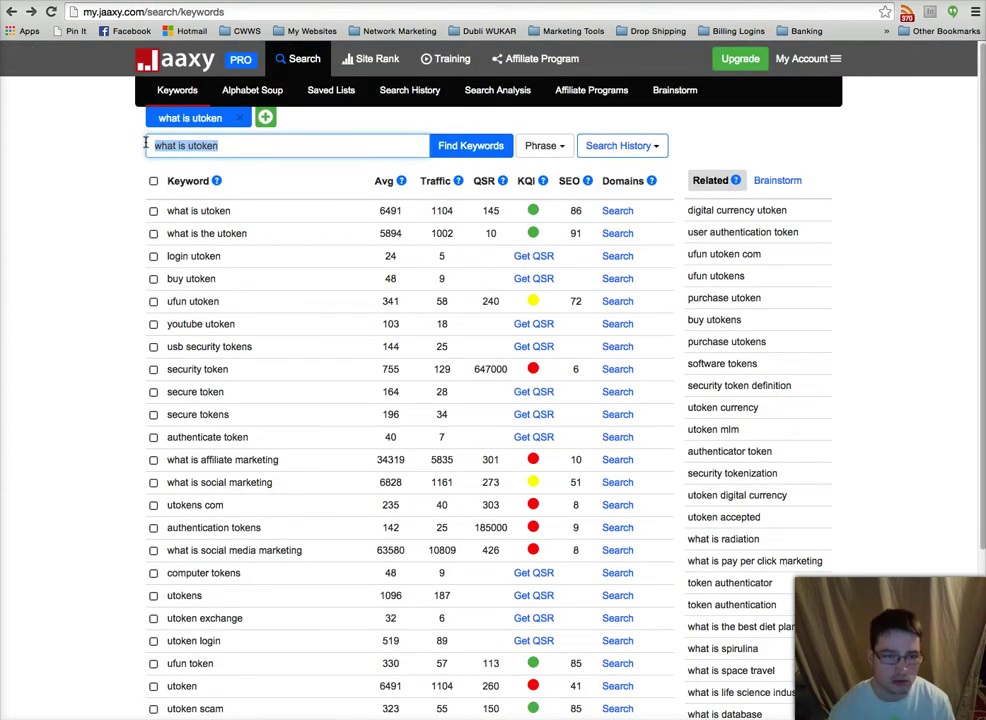
{"action": "type", "text": "what is drops"}
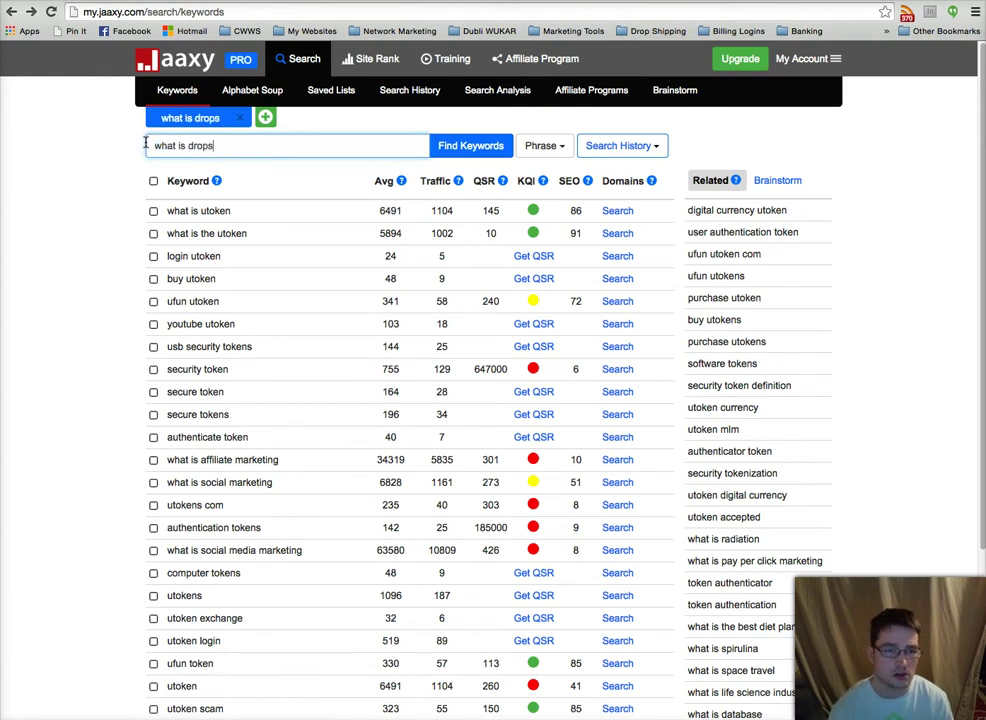
{"action": "type", "text": "hipping"}
{"action": "key", "text": "Return"}
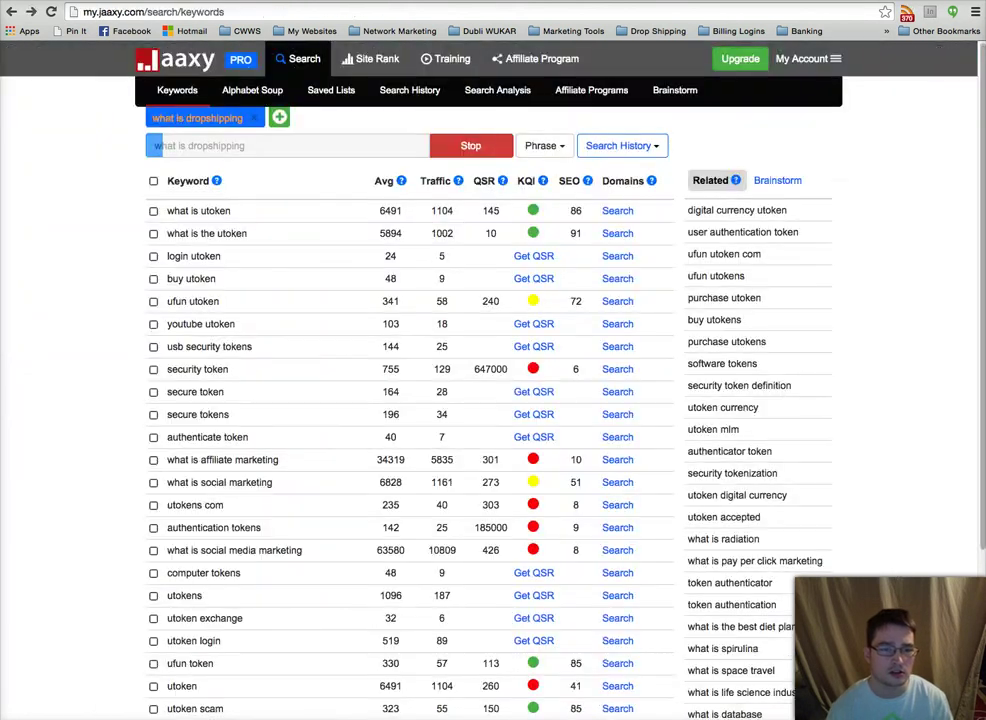
{"action": "left_click", "coordinate": [210, 146]}
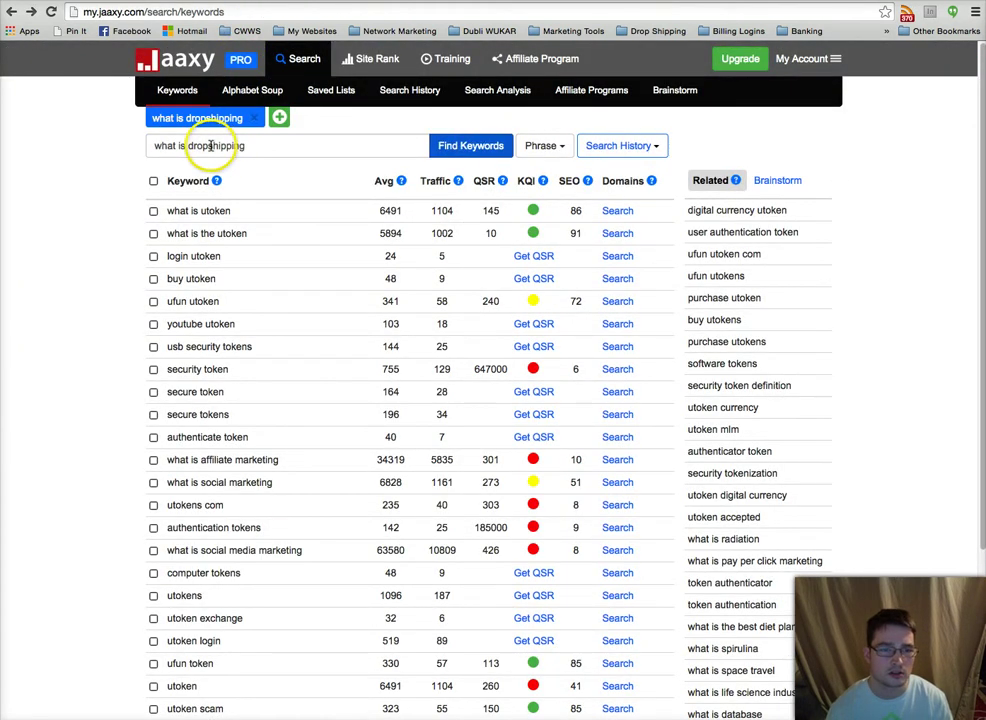
{"action": "left_click", "coordinate": [455, 146]}
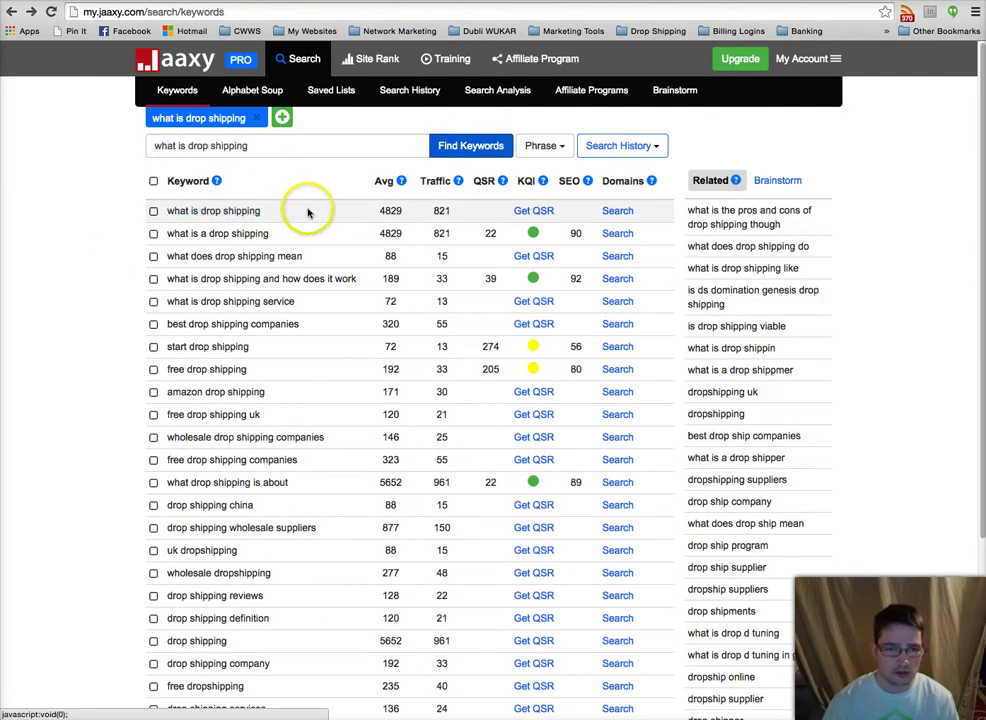
Step: Get the QSR for "what is drop shipping" and examine its average searches and SEO score
{"action": "left_click", "coordinate": [520, 212]}
{"action": "left_click", "coordinate": [400, 211]}
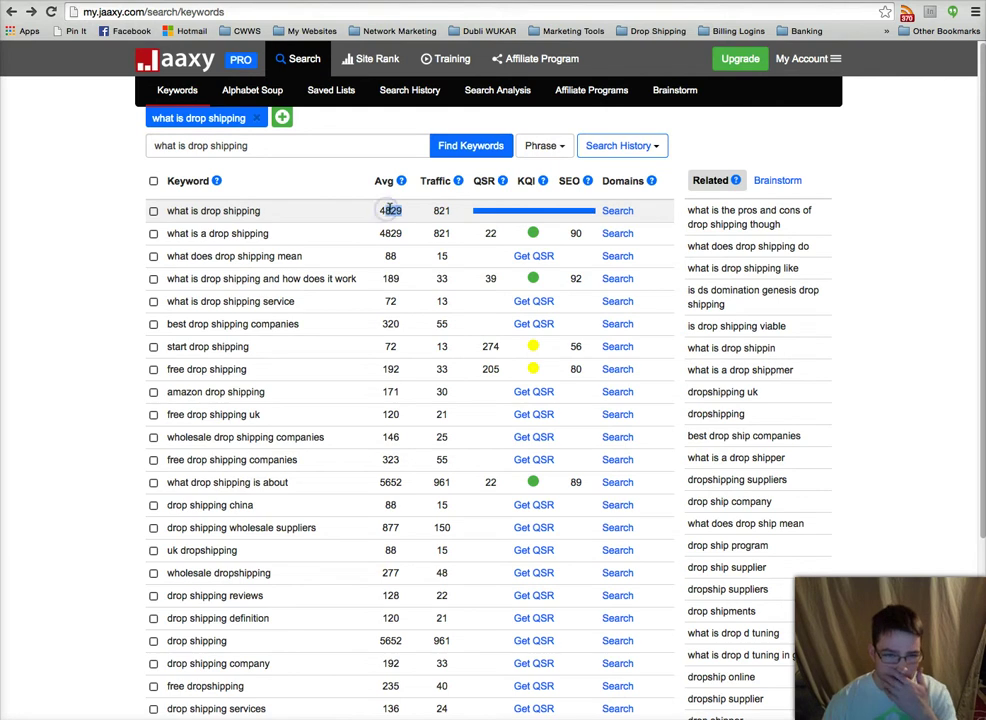
{"action": "left_click", "coordinate": [404, 214]}
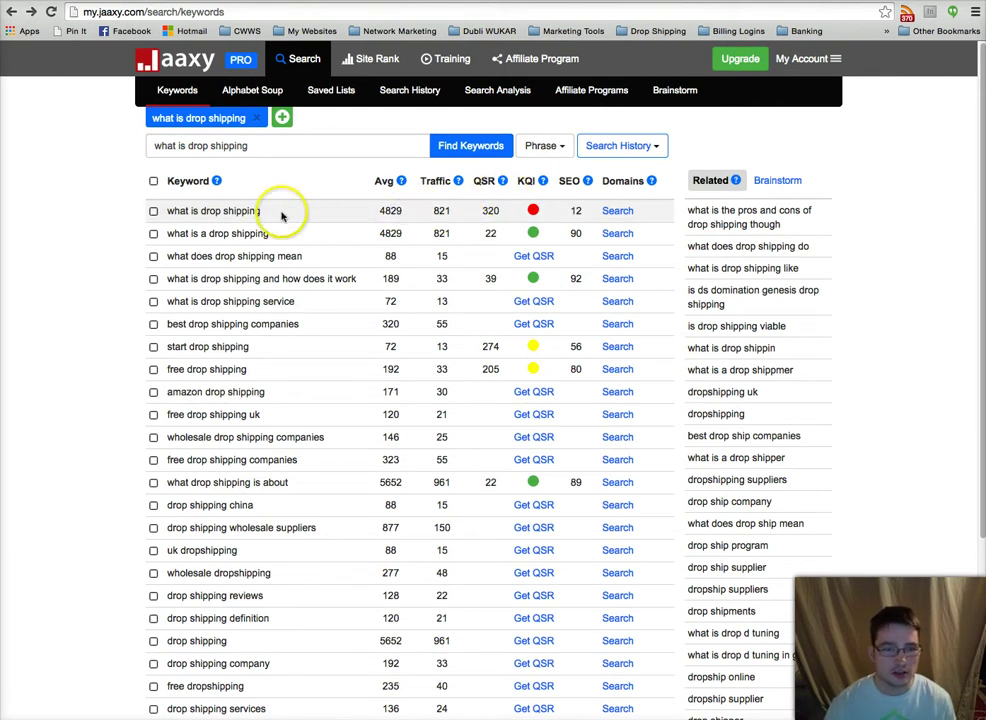
{"action": "double_click", "coordinate": [574, 209]}
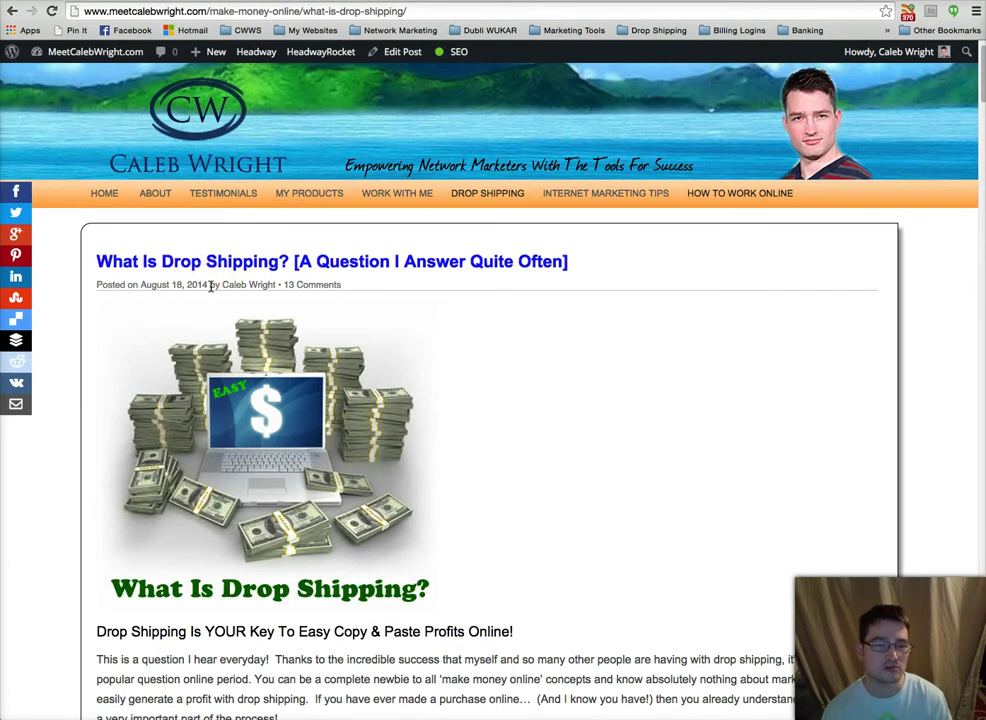
Step: Return to the live drop shipping post and look over its title, image and introduction
{"action": "scroll", "coordinate": [200, 340], "scroll_direction": "down", "scroll_amount": 2}
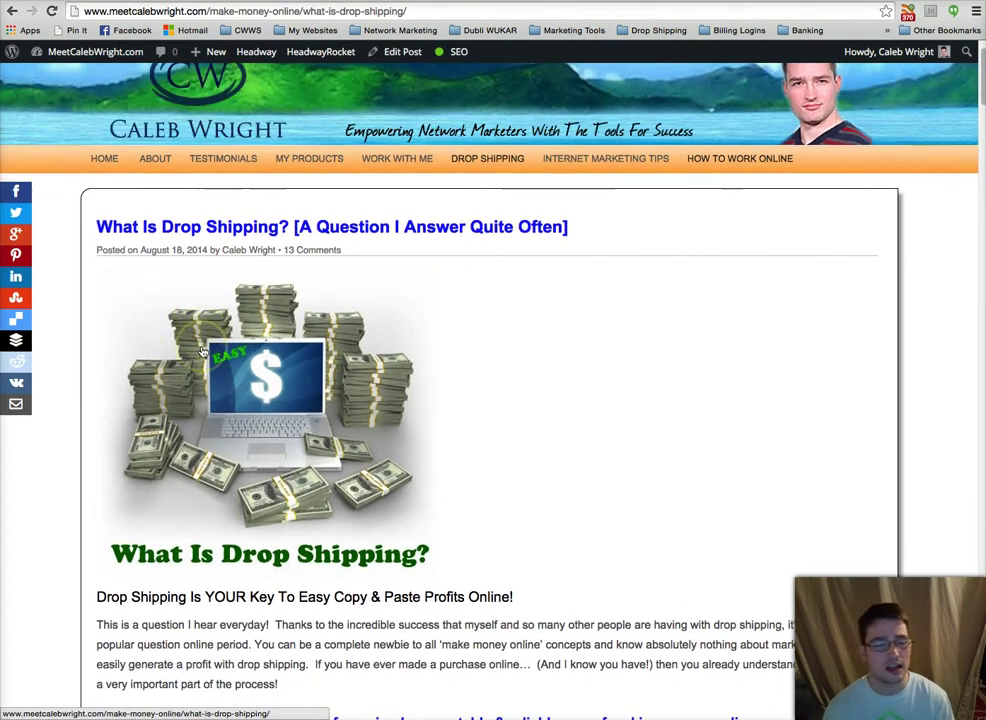
{"action": "scroll", "coordinate": [198, 325], "scroll_direction": "up", "scroll_amount": 3}
{"action": "scroll", "coordinate": [195, 300], "scroll_direction": "down", "scroll_amount": 2}
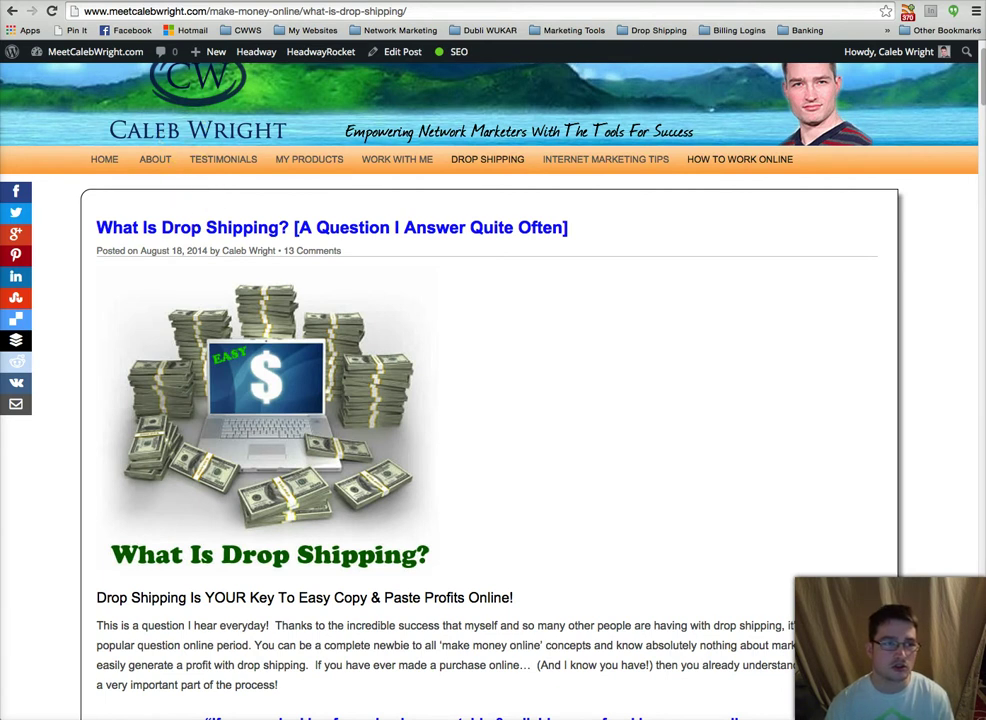
Step: Search Google for "what is drop shipping" in an incognito window and go to page 4 of the results
{"action": "key", "text": "super+n"}
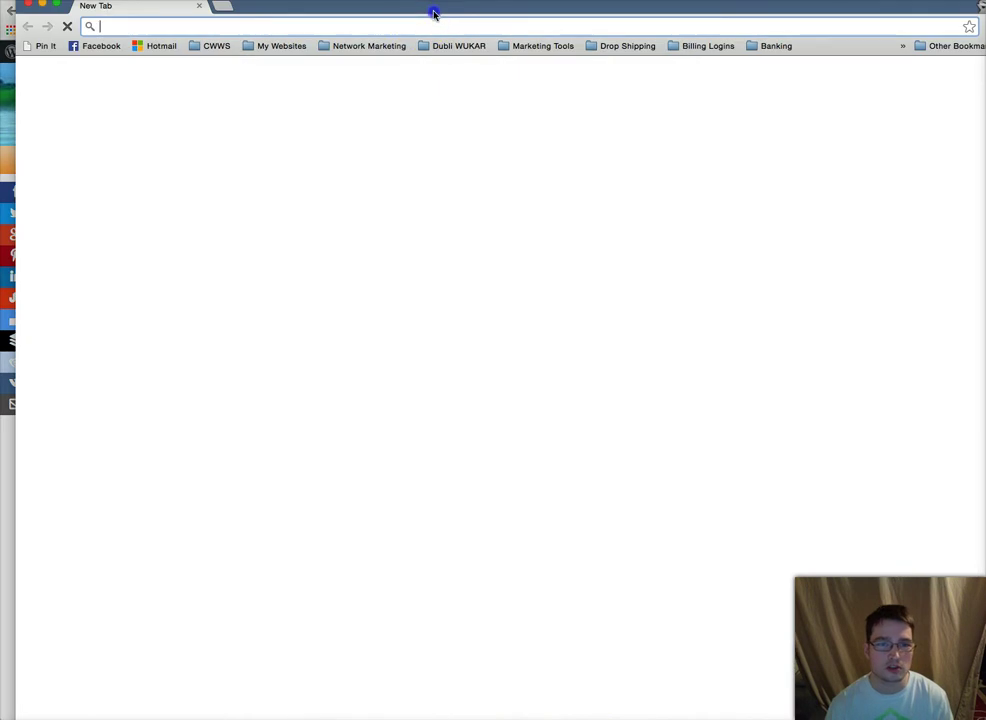
{"action": "key", "text": "super+shift+n"}
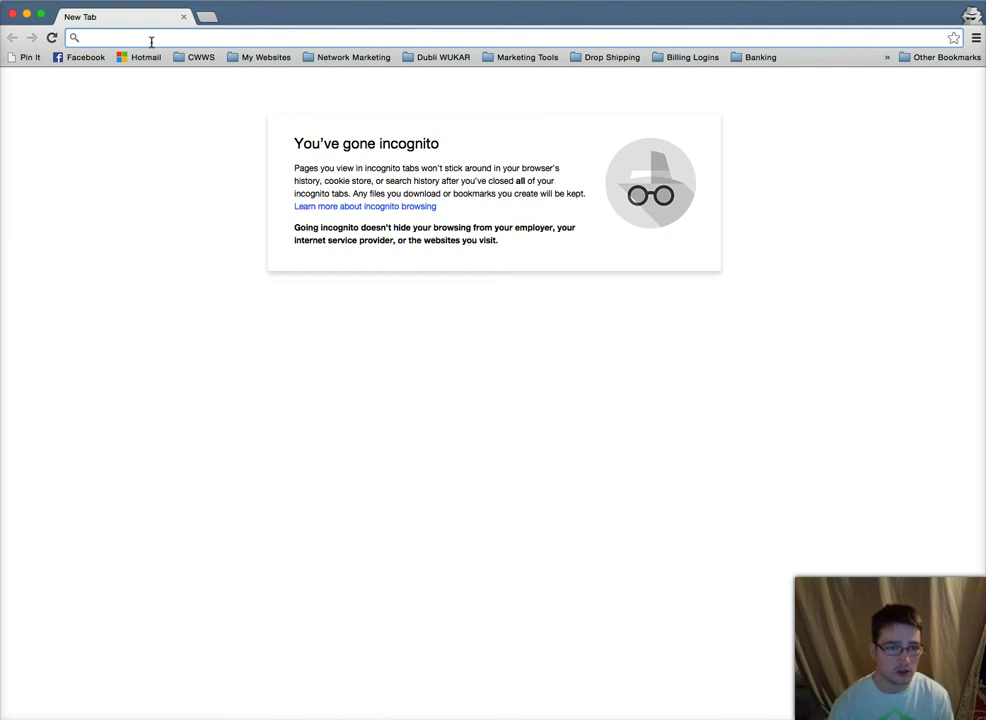
{"action": "type", "text": "what is "}
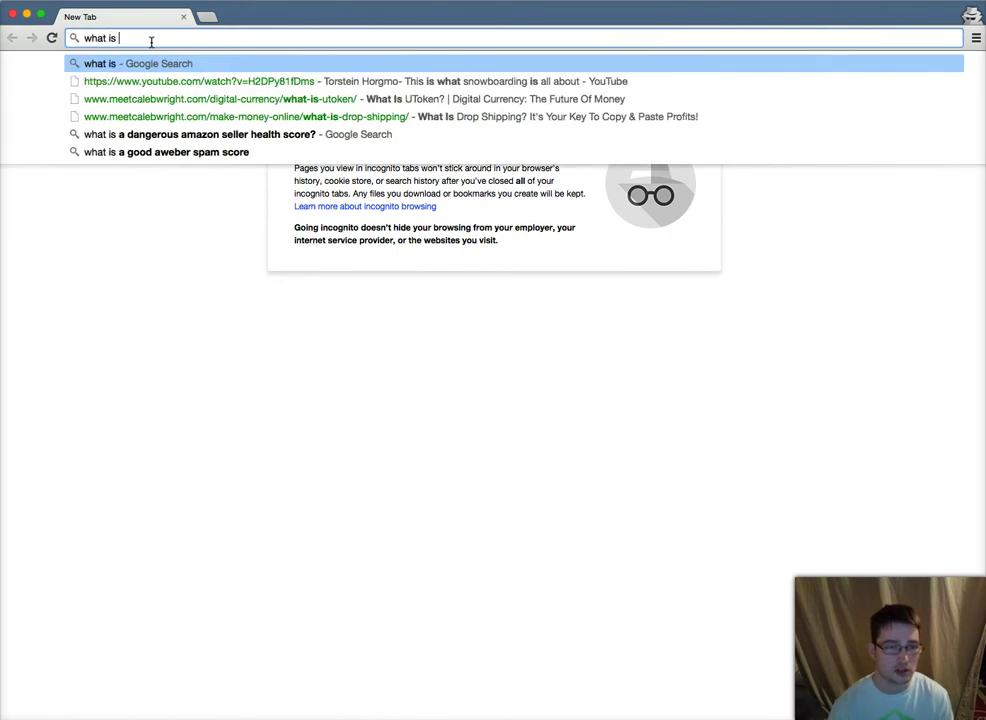
{"action": "type", "text": "drop shipping"}
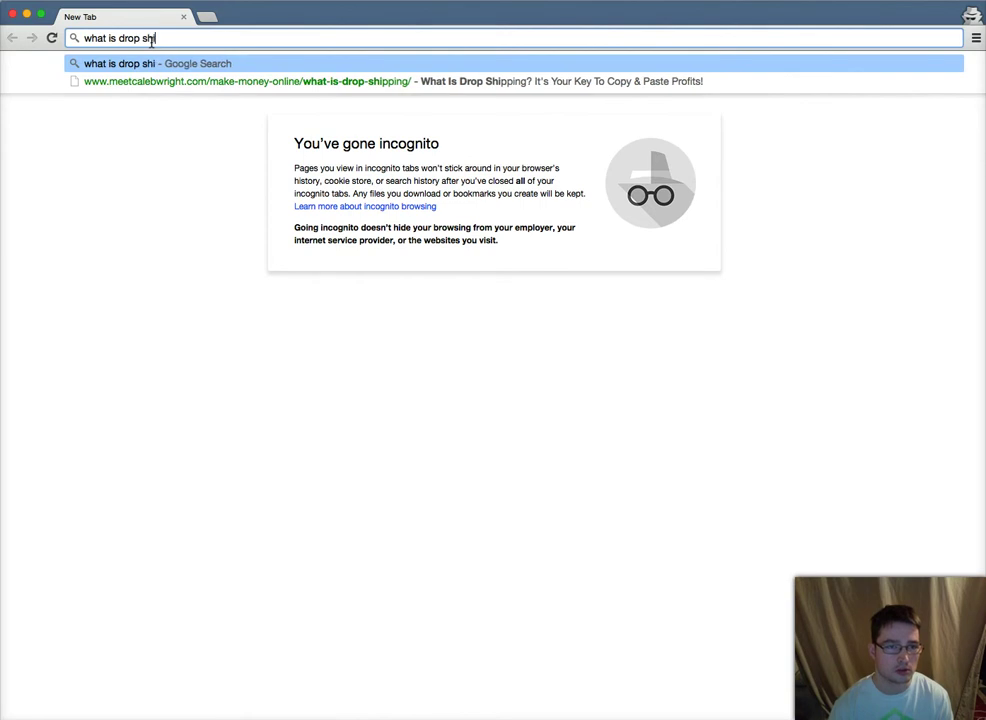
{"action": "key", "text": "Return"}
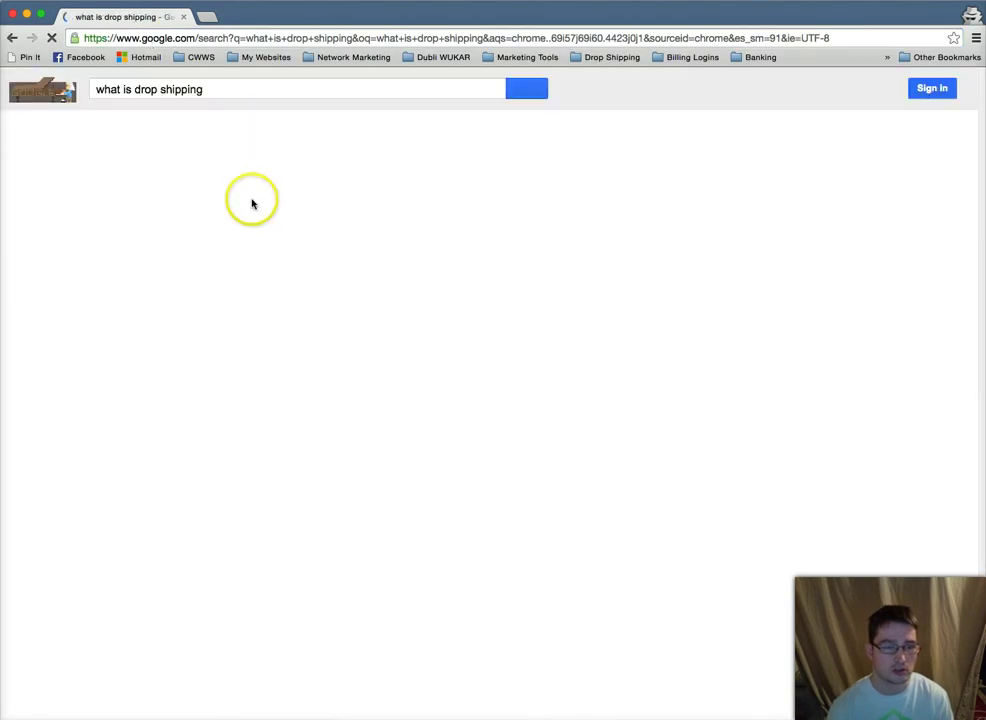
{"action": "scroll", "coordinate": [420, 260], "scroll_direction": "down", "scroll_amount": 10}
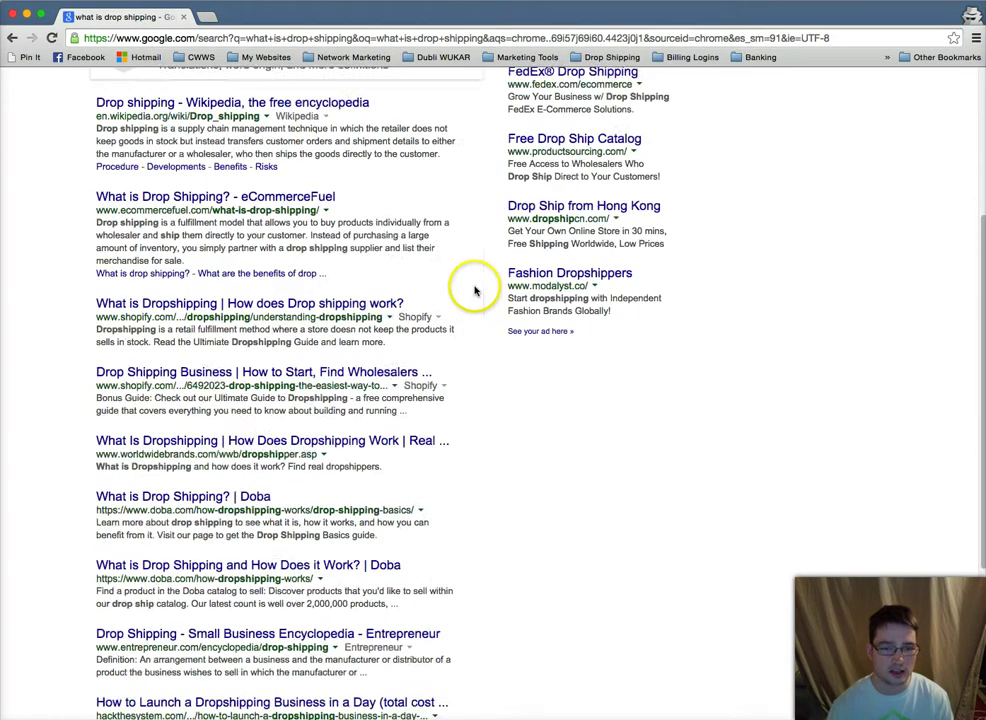
{"action": "left_click", "coordinate": [240, 667]}
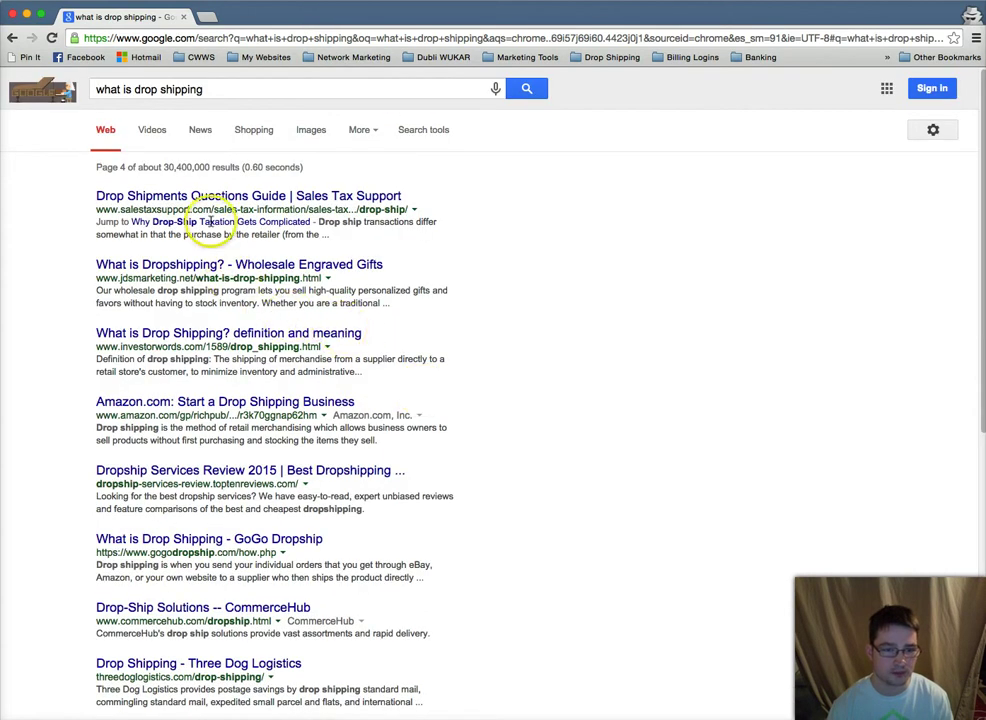
Step: Look through page 4 and page 3 of the Google results for the drop shipping post
{"action": "scroll", "coordinate": [231, 425], "scroll_direction": "down", "scroll_amount": 1}
{"action": "scroll", "coordinate": [231, 427], "scroll_direction": "down", "scroll_amount": 5}
{"action": "scroll", "coordinate": [231, 427], "scroll_direction": "down", "scroll_amount": 5}
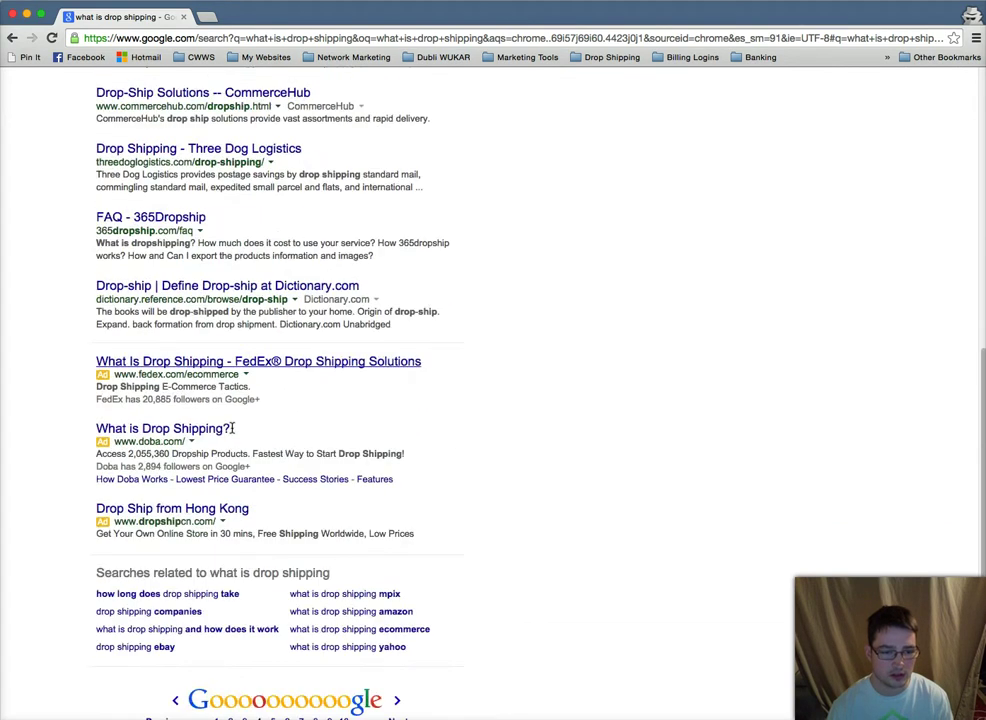
{"action": "left_click", "coordinate": [246, 662]}
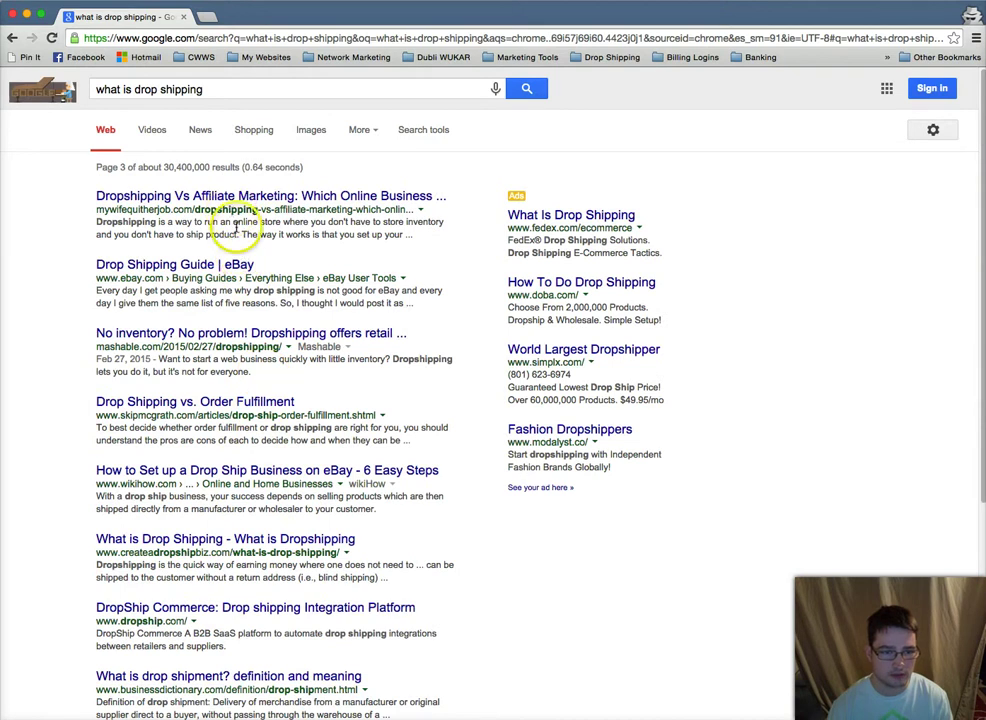
{"action": "scroll", "coordinate": [264, 375], "scroll_direction": "down", "scroll_amount": 1}
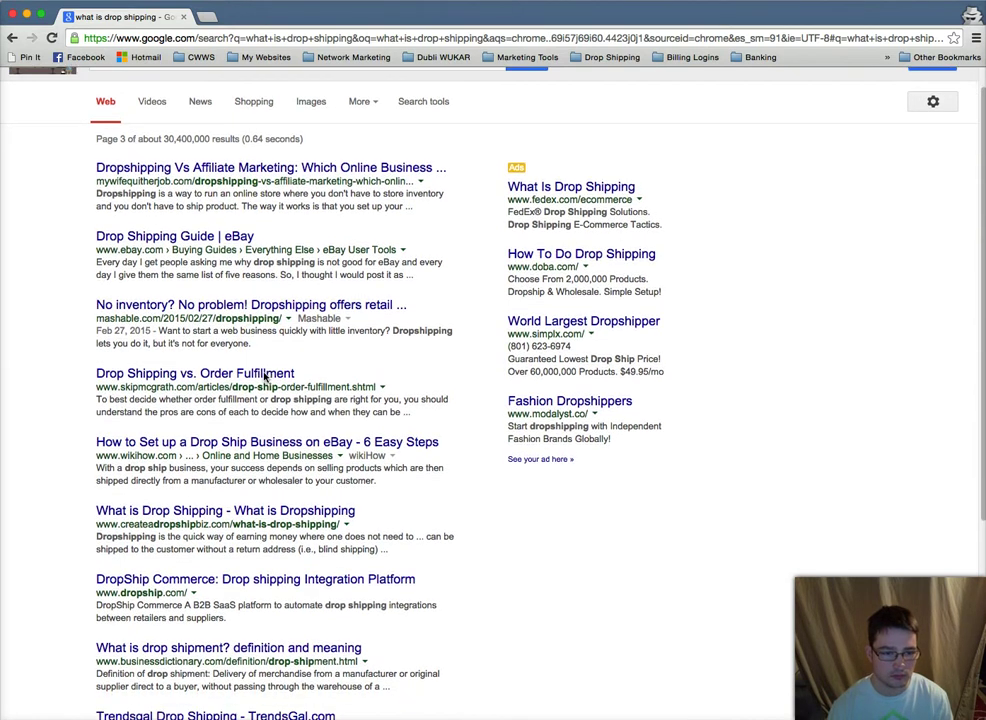
{"action": "scroll", "coordinate": [264, 375], "scroll_direction": "down", "scroll_amount": 5}
{"action": "scroll", "coordinate": [265, 375], "scroll_direction": "down", "scroll_amount": 3}
Step: Open page 5 of the results and scan its listings for the drop shipping post
{"action": "left_click", "coordinate": [315, 638]}
{"action": "left_click", "coordinate": [272, 662]}
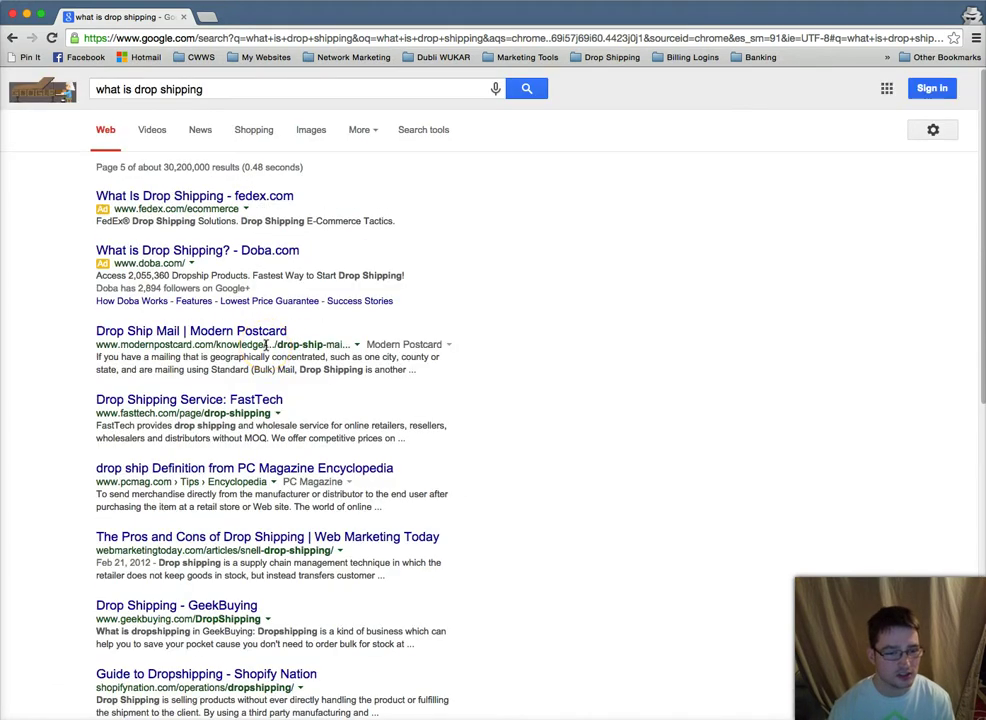
{"action": "scroll", "coordinate": [266, 345], "scroll_direction": "down", "scroll_amount": 6}
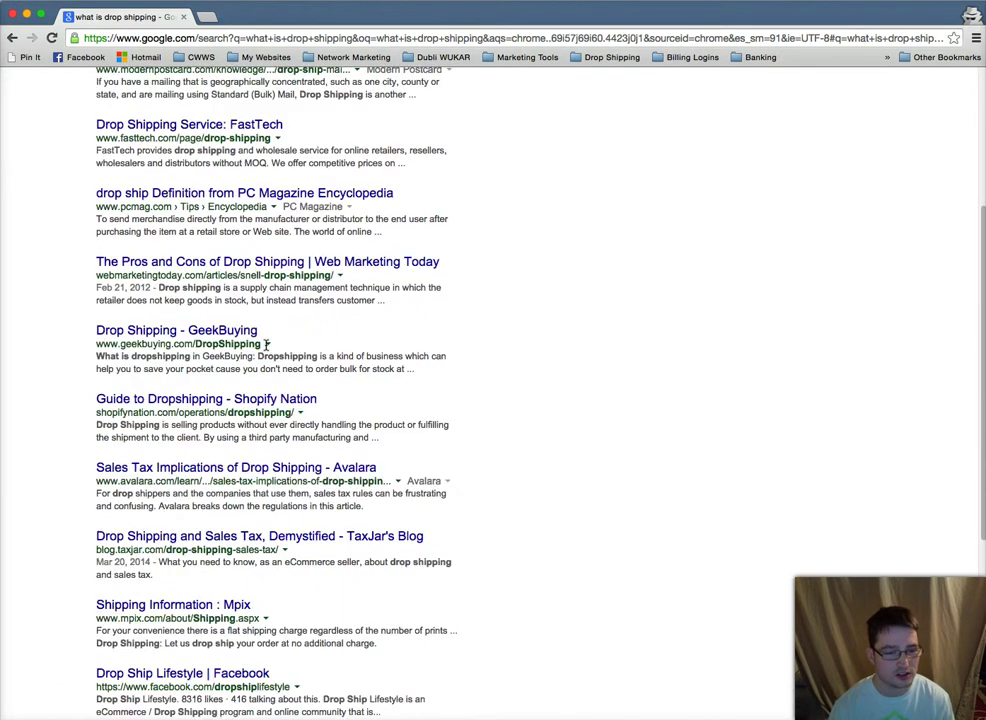
{"action": "scroll", "coordinate": [266, 345], "scroll_direction": "down", "scroll_amount": 5}
{"action": "scroll", "coordinate": [266, 345], "scroll_direction": "down", "scroll_amount": 4}
{"action": "left_click", "coordinate": [313, 660]}
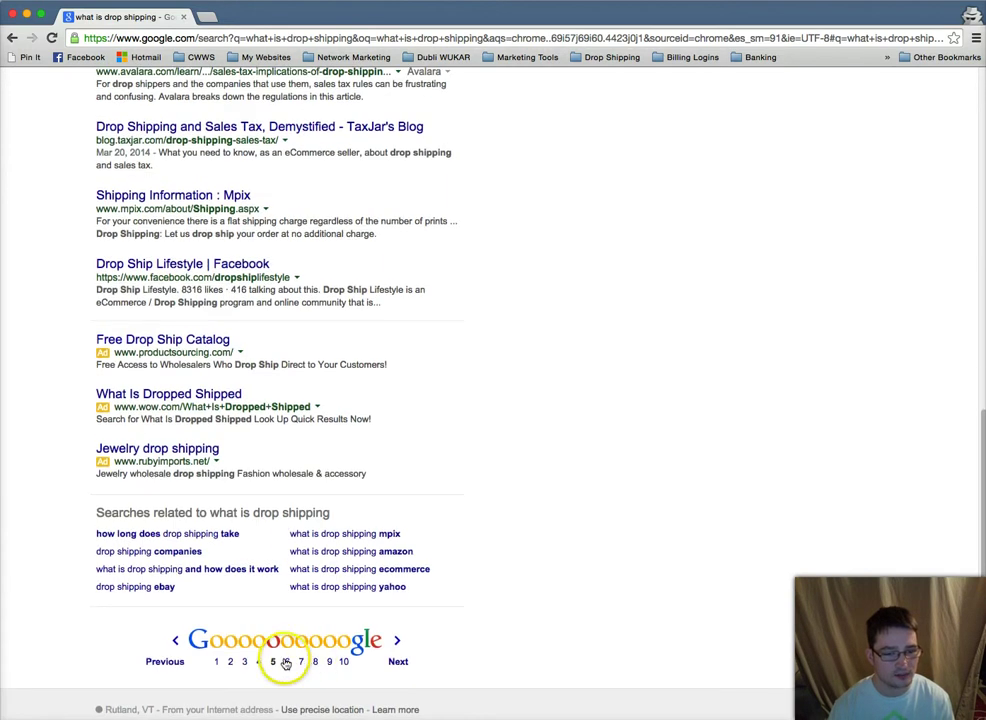
Step: Go back to page 2 of the results and check all its listings for the post
{"action": "left_click", "coordinate": [231, 664]}
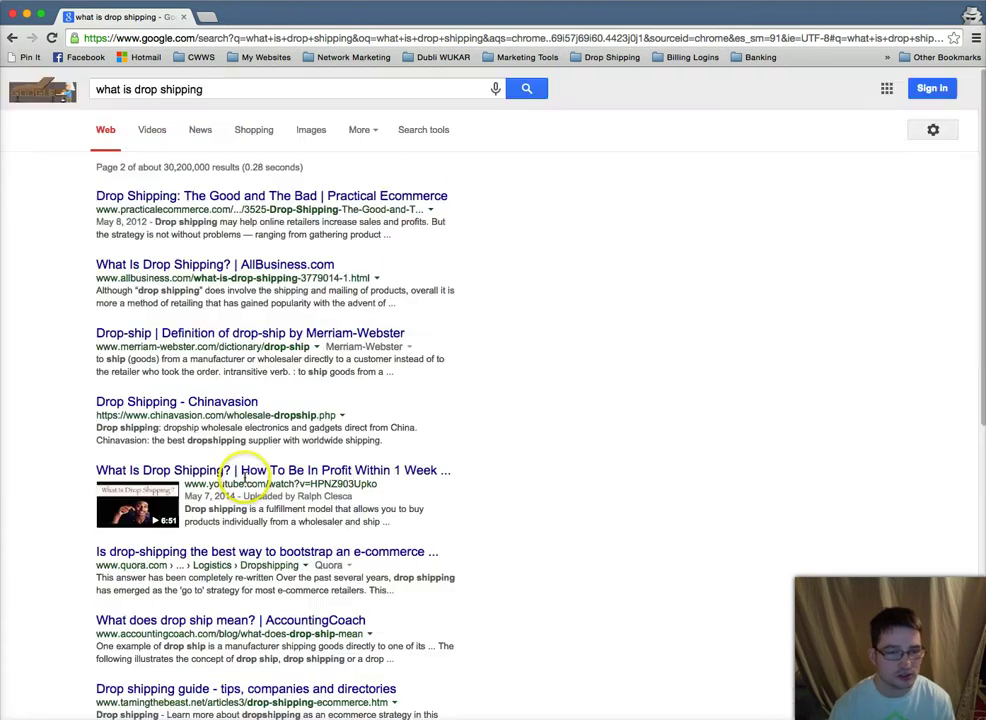
{"action": "mouse_move", "coordinate": [226, 12]}
{"action": "left_mouse_down"}
{"action": "mouse_move", "coordinate": [238, 36]}
{"action": "mouse_move", "coordinate": [263, 432]}
{"action": "mouse_move", "coordinate": [245, 14]}
{"action": "left_mouse_up"}
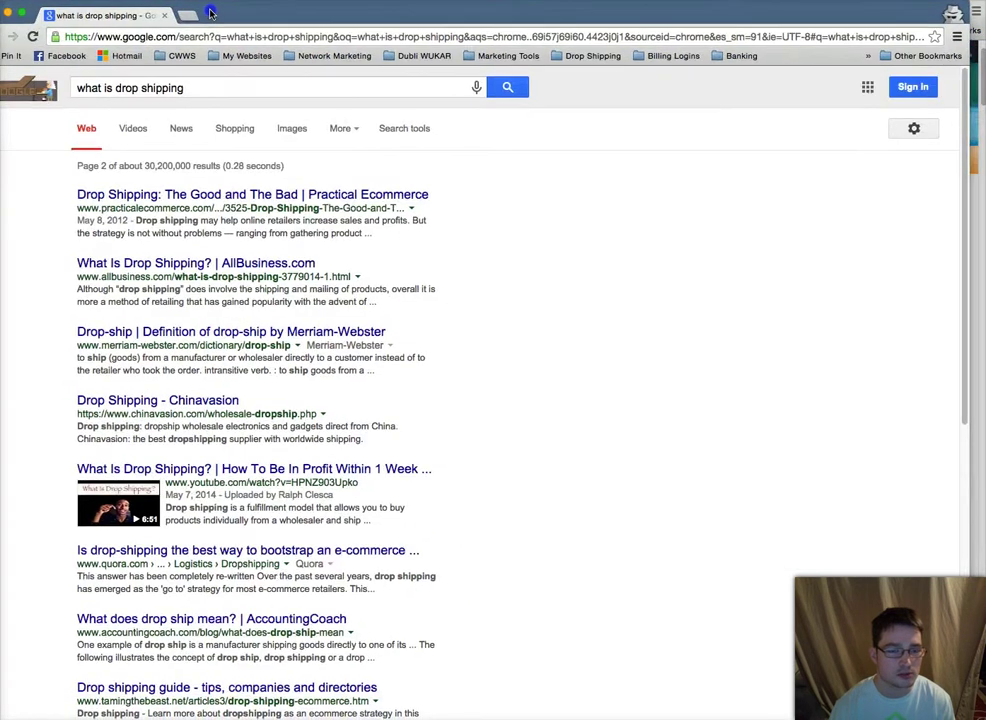
{"action": "scroll", "coordinate": [255, 310], "scroll_direction": "down", "scroll_amount": 5}
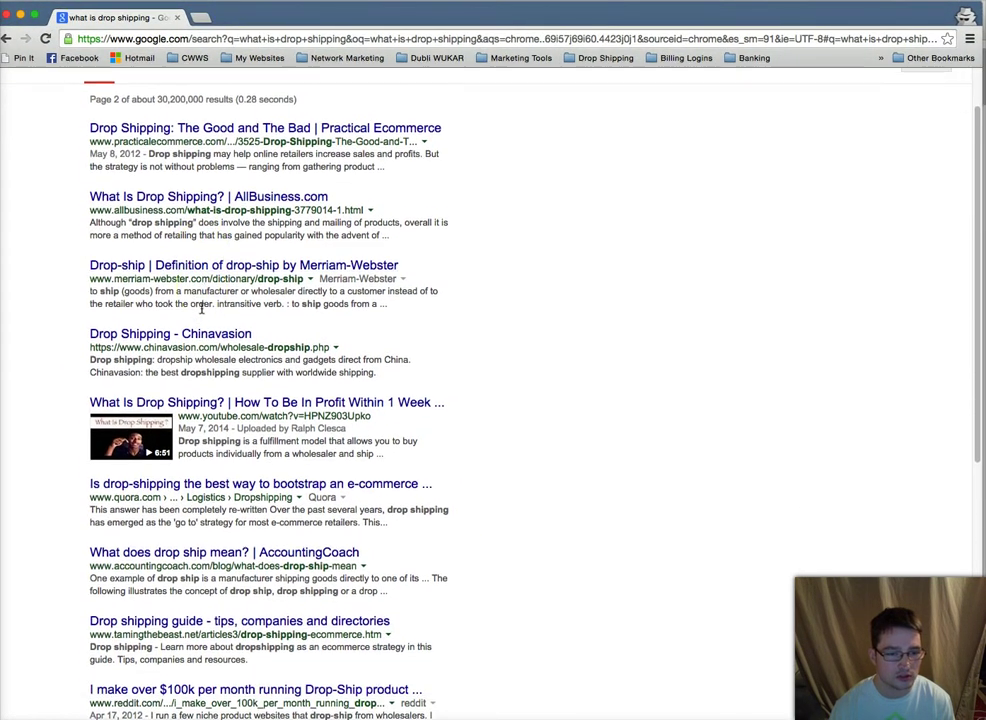
{"action": "scroll", "coordinate": [202, 308], "scroll_direction": "down", "scroll_amount": 7}
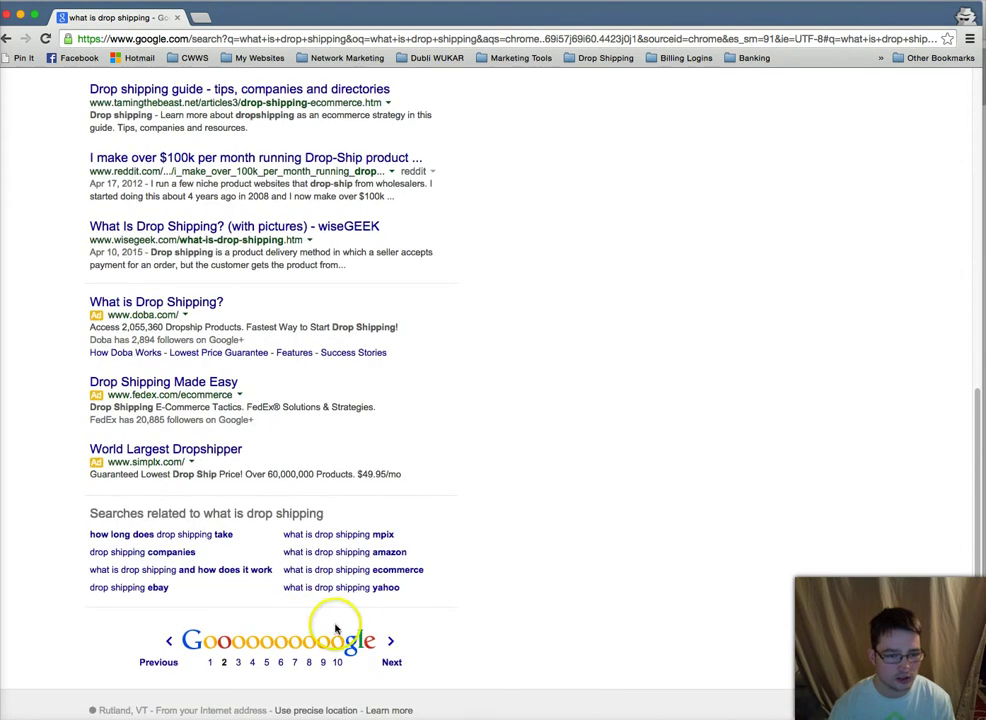
Step: Check pages 3 and 4 of the results again for the drop shipping post
{"action": "left_click", "coordinate": [239, 663]}
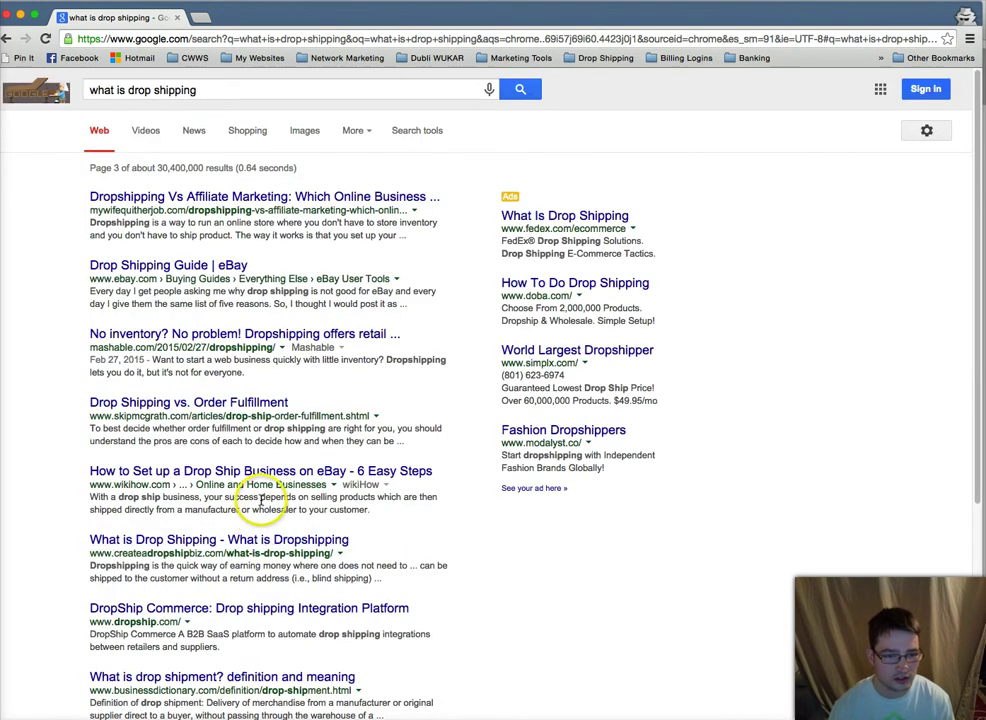
{"action": "scroll", "coordinate": [262, 500], "scroll_direction": "down", "scroll_amount": 5}
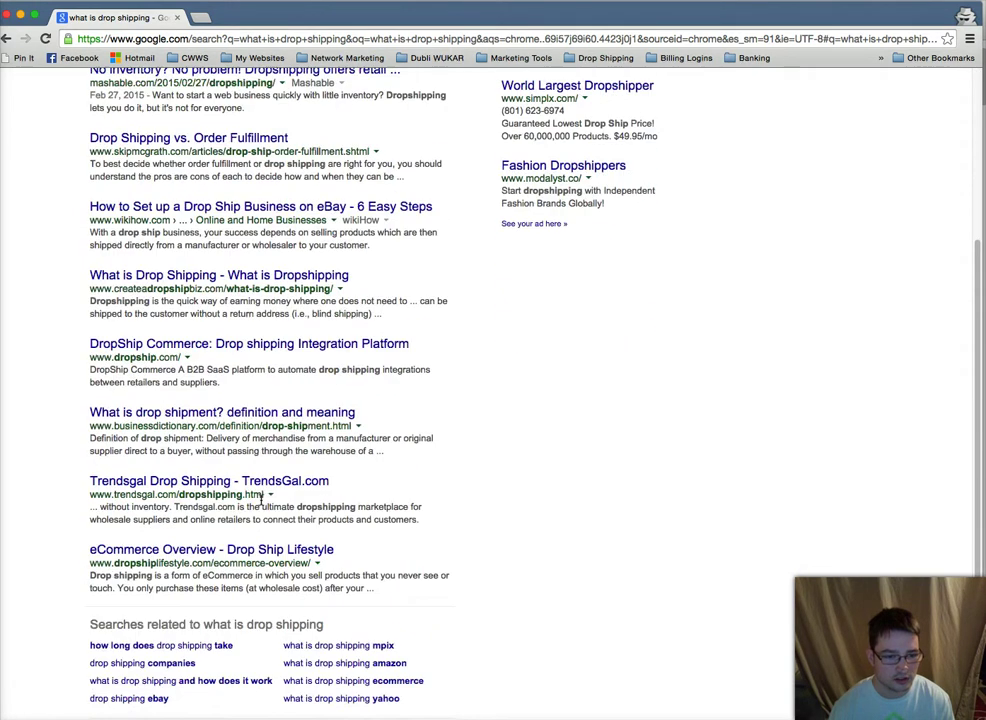
{"action": "scroll", "coordinate": [260, 626], "scroll_direction": "down", "scroll_amount": 2}
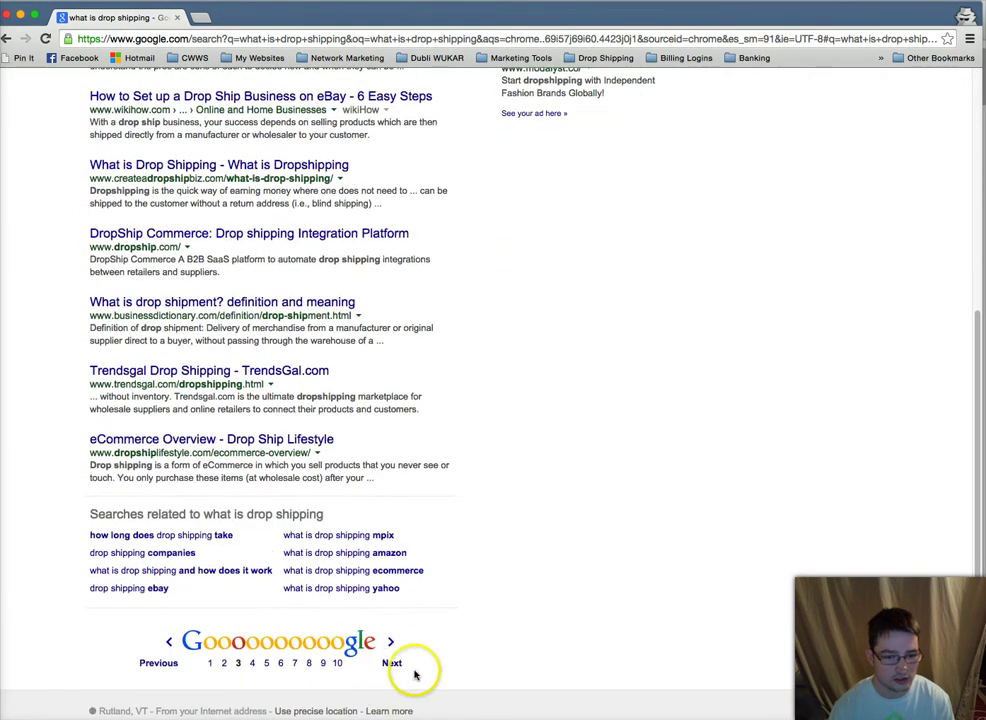
{"action": "left_click", "coordinate": [392, 664]}
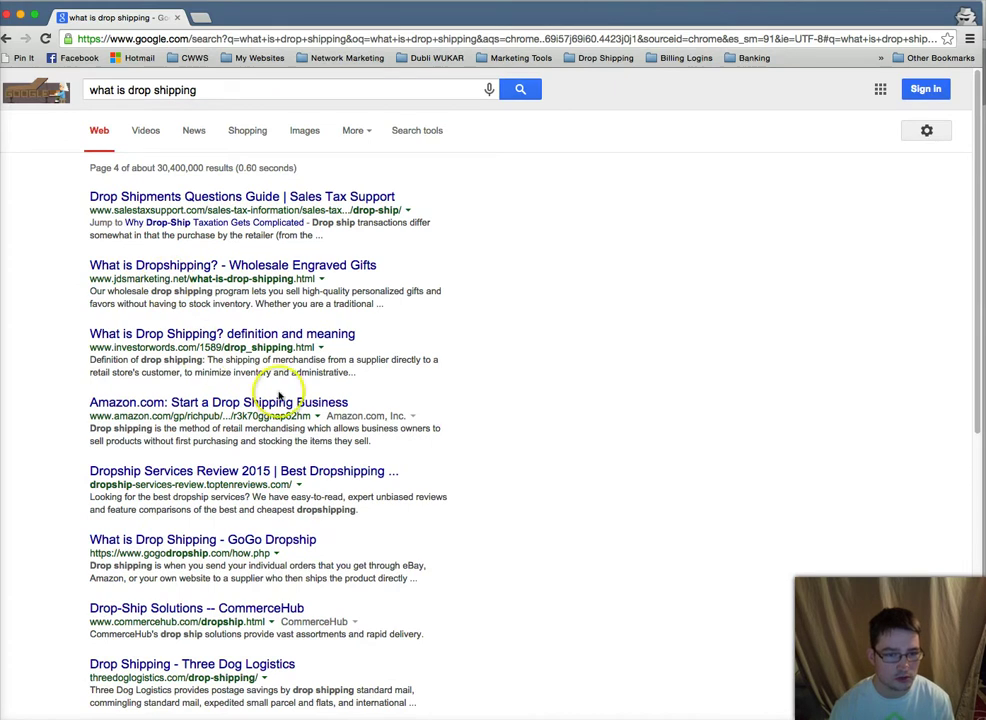
{"action": "scroll", "coordinate": [414, 444], "scroll_direction": "down", "scroll_amount": 2}
{"action": "scroll", "coordinate": [414, 448], "scroll_direction": "down", "scroll_amount": 10}
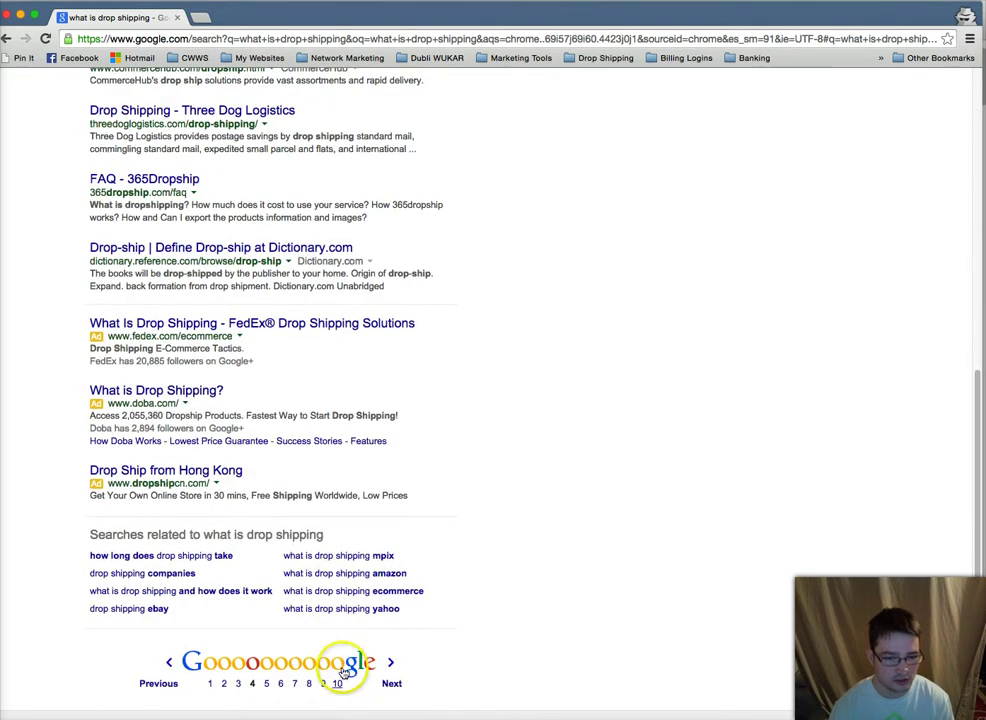
Step: Continue through pages 5 and 6 of the results, scanning the listings for the post
{"action": "left_click", "coordinate": [391, 685]}
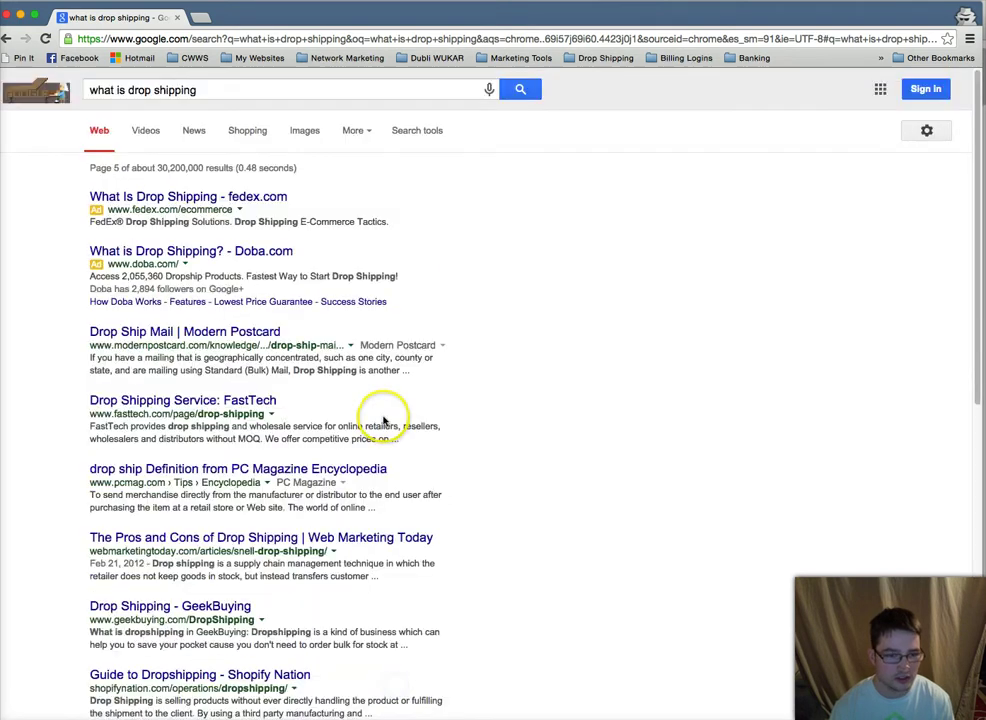
{"action": "scroll", "coordinate": [435, 436], "scroll_direction": "down", "scroll_amount": 5}
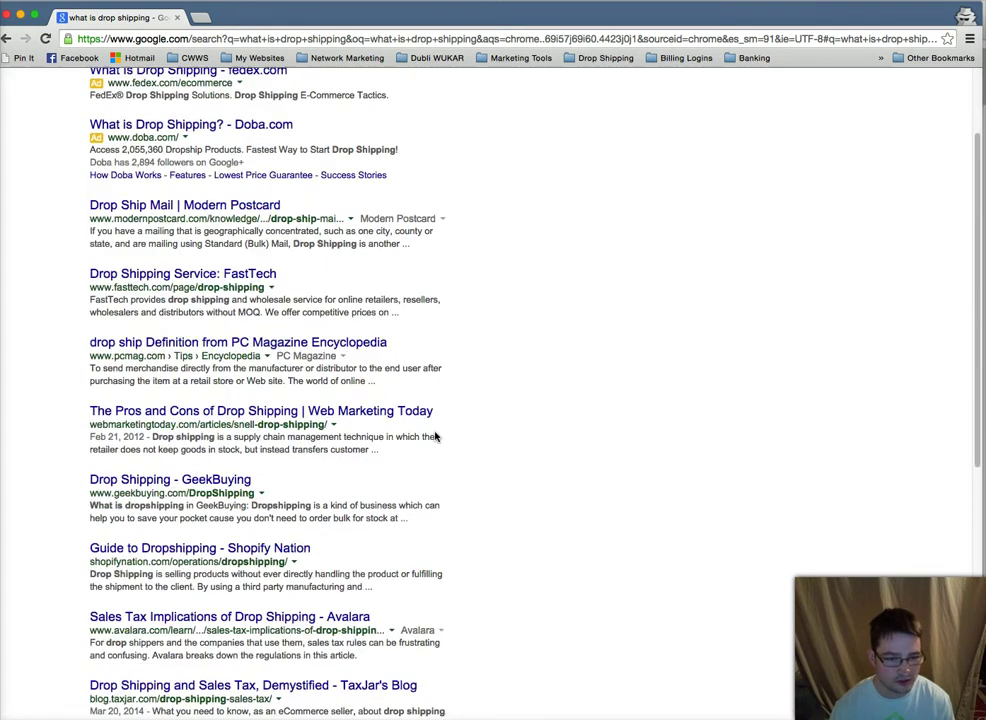
{"action": "scroll", "coordinate": [435, 436], "scroll_direction": "down", "scroll_amount": 7}
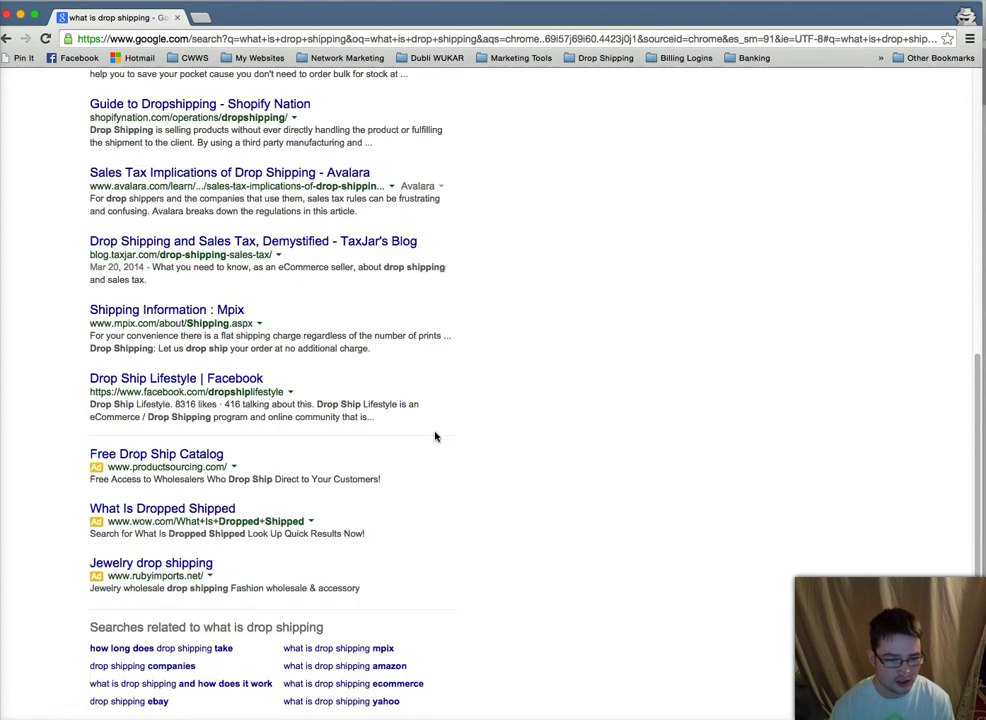
{"action": "left_click", "coordinate": [381, 687]}
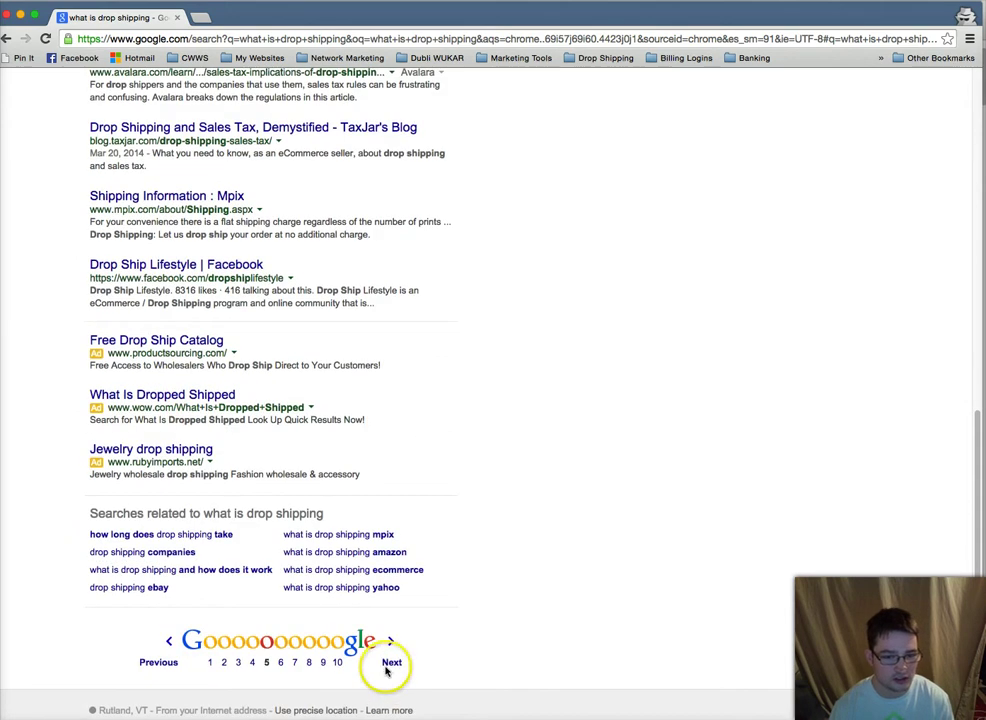
{"action": "left_click", "coordinate": [390, 664]}
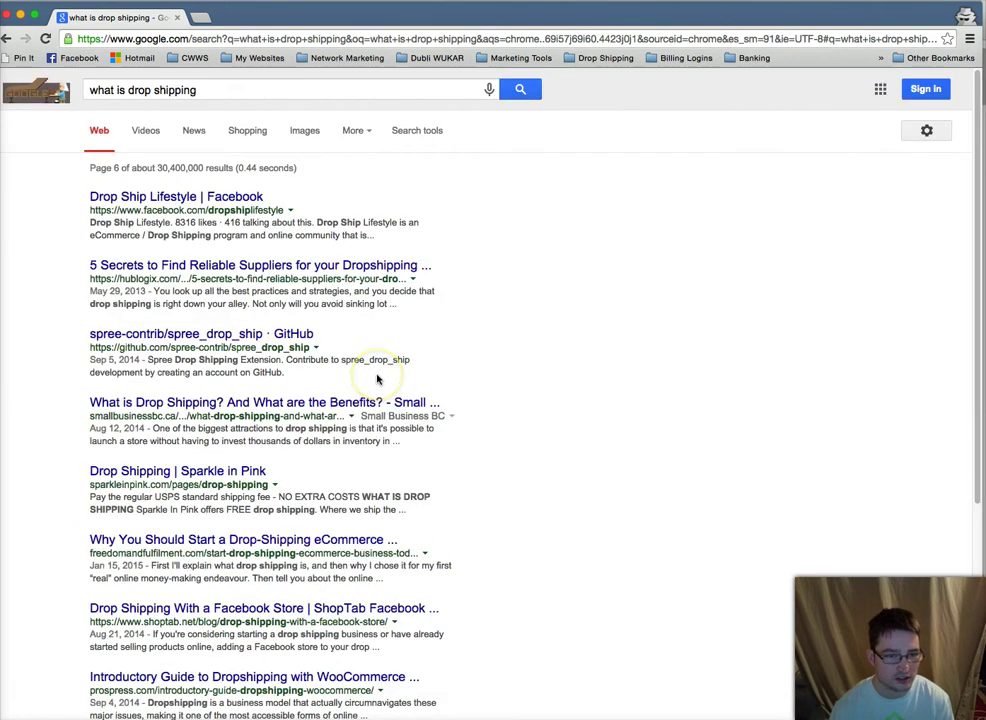
{"action": "scroll", "coordinate": [473, 403], "scroll_direction": "down", "scroll_amount": 5}
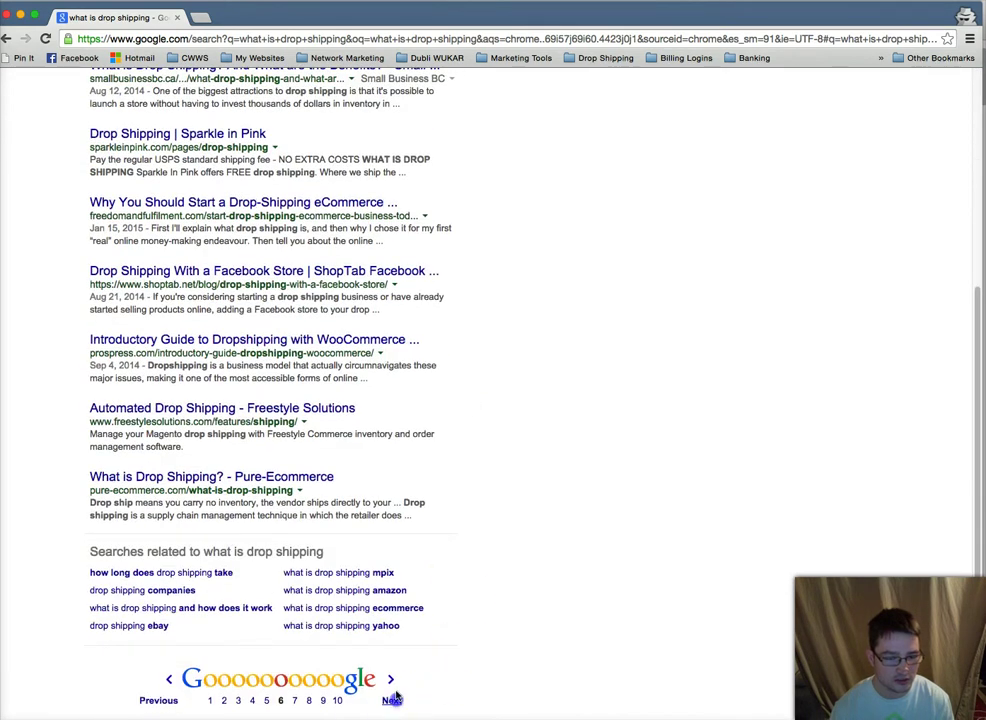
Step: Look over pages 7 and 8 of the results for the drop shipping post
{"action": "left_click", "coordinate": [393, 701]}
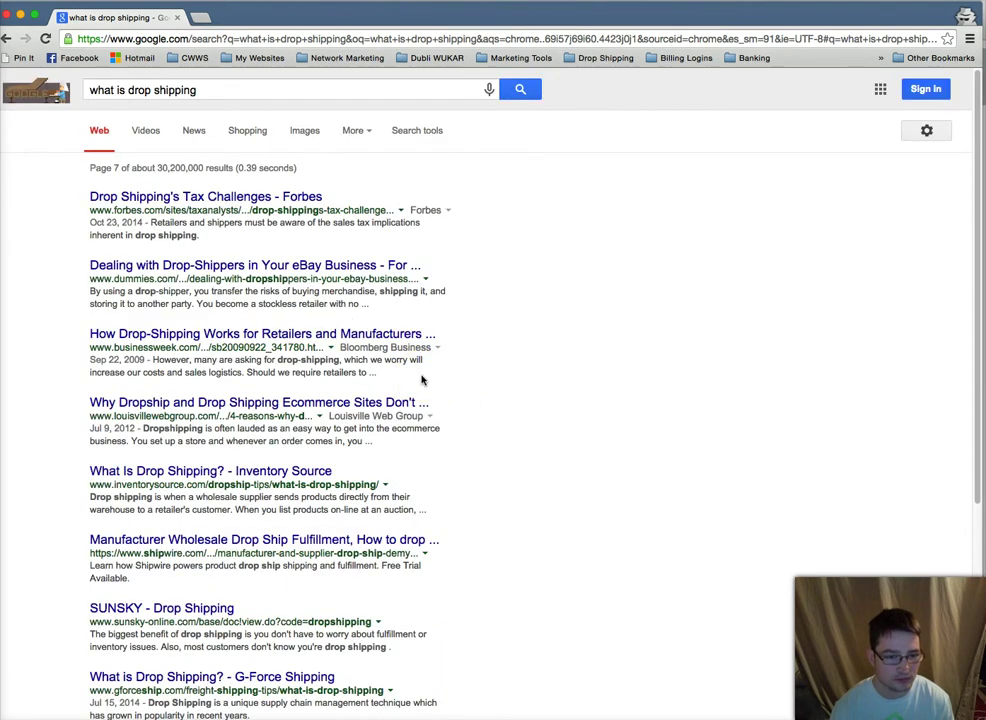
{"action": "scroll", "coordinate": [421, 380], "scroll_direction": "down", "scroll_amount": 5}
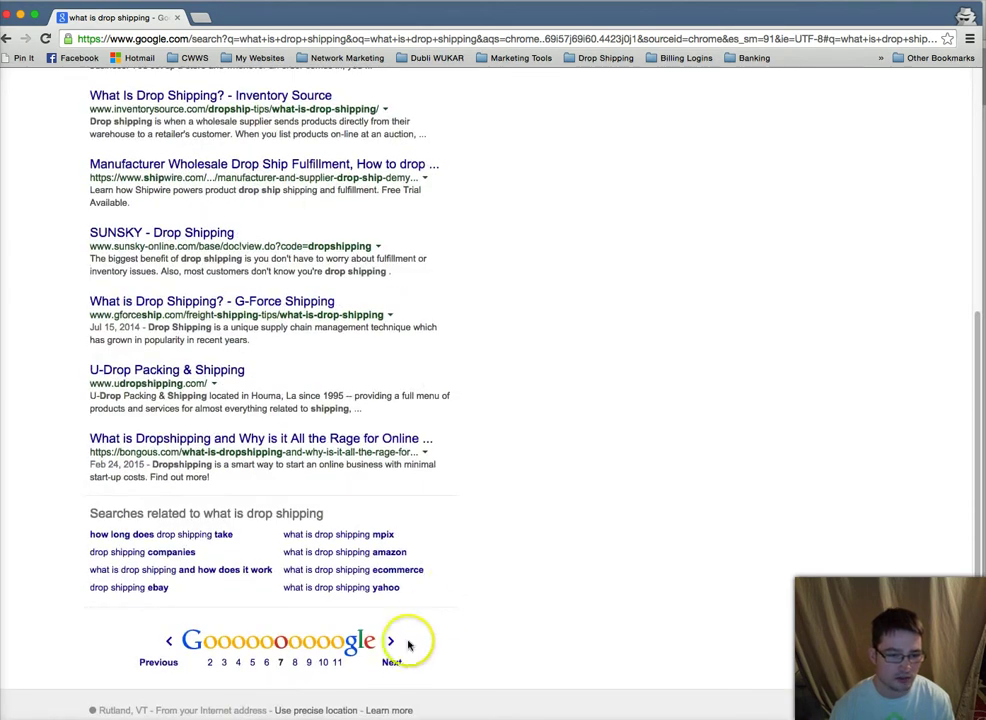
{"action": "left_click", "coordinate": [391, 662]}
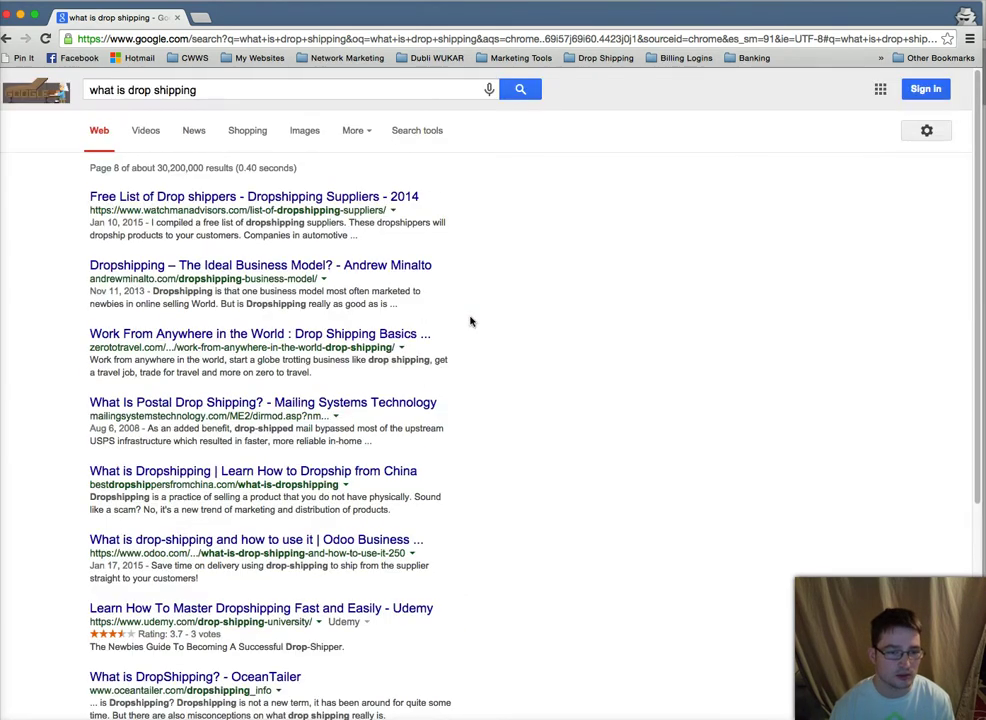
{"action": "scroll", "coordinate": [450, 310], "scroll_direction": "down", "scroll_amount": 3}
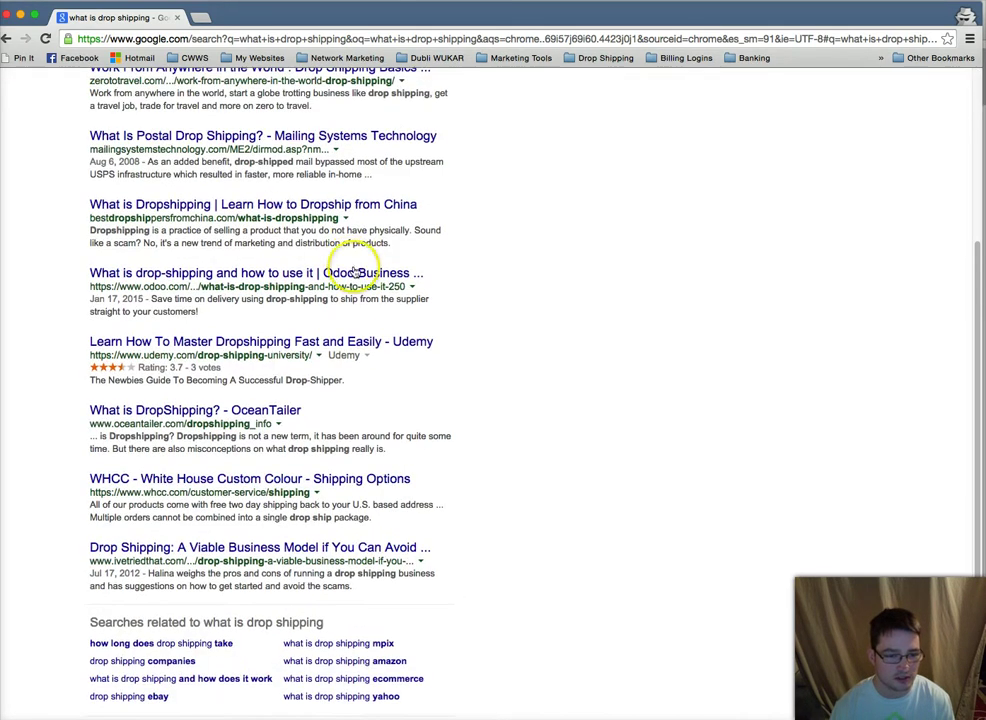
Step: Move the incognito window aside, return to the live post, and highlight "What Is Drop Shipping" in its title
{"action": "left_click_drag", "start_coordinate": [268, 15], "coordinate": [644, 209]}
{"action": "left_click", "coordinate": [379, 208]}
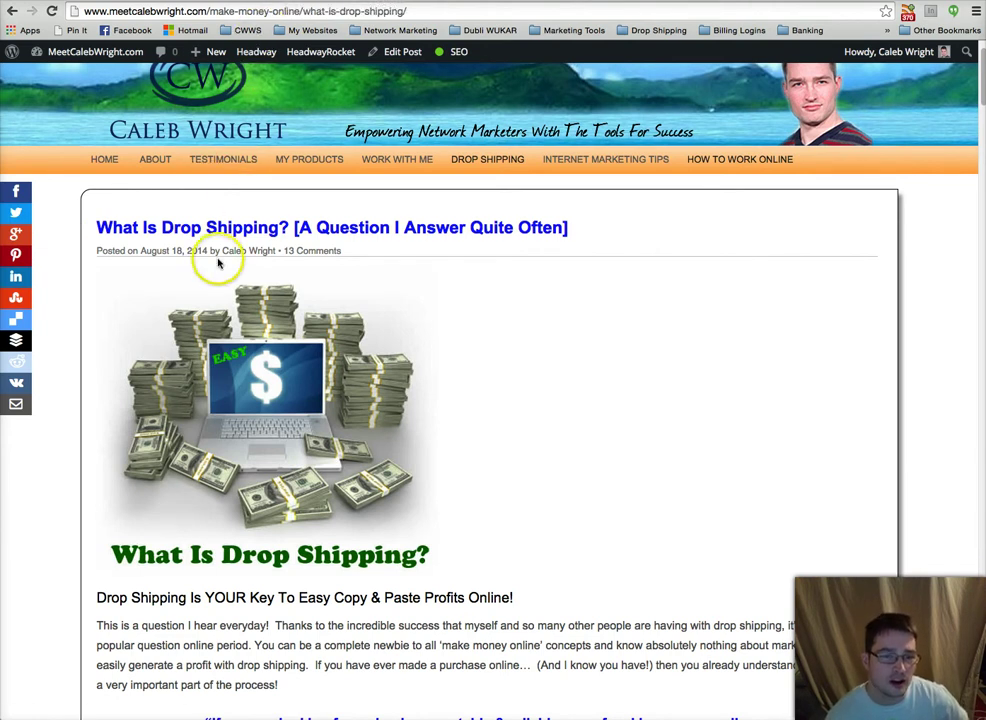
{"action": "left_click_drag", "start_coordinate": [97, 227], "coordinate": [175, 223]}
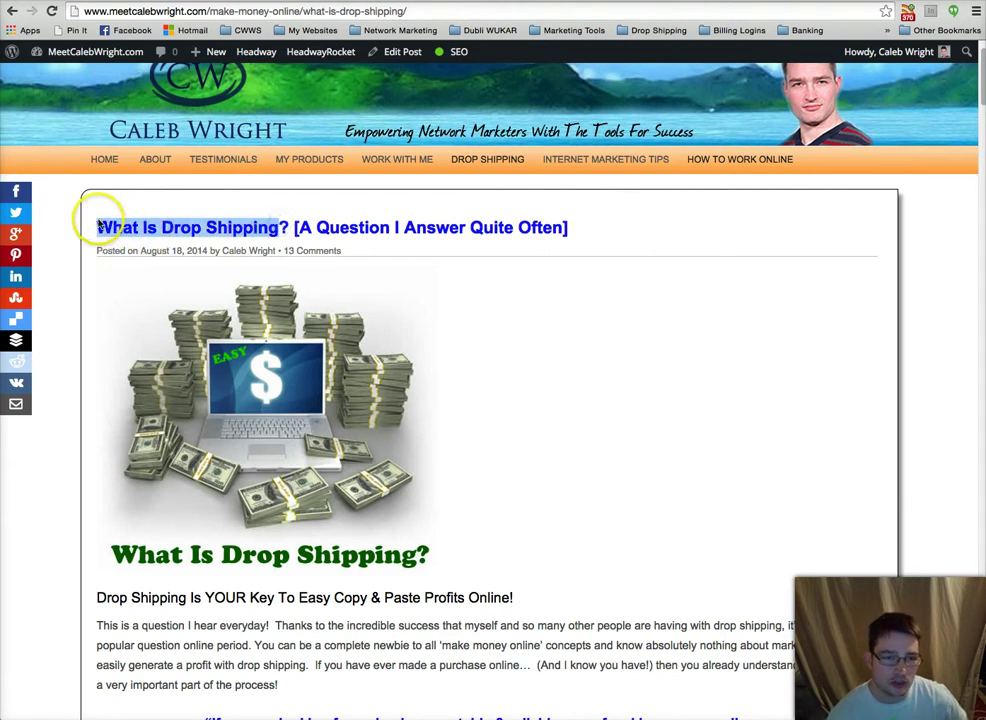
Step: Review keyword use in the post's headings, images and text down to the section on getting started
{"action": "scroll", "coordinate": [190, 485], "scroll_direction": "down", "scroll_amount": 3}
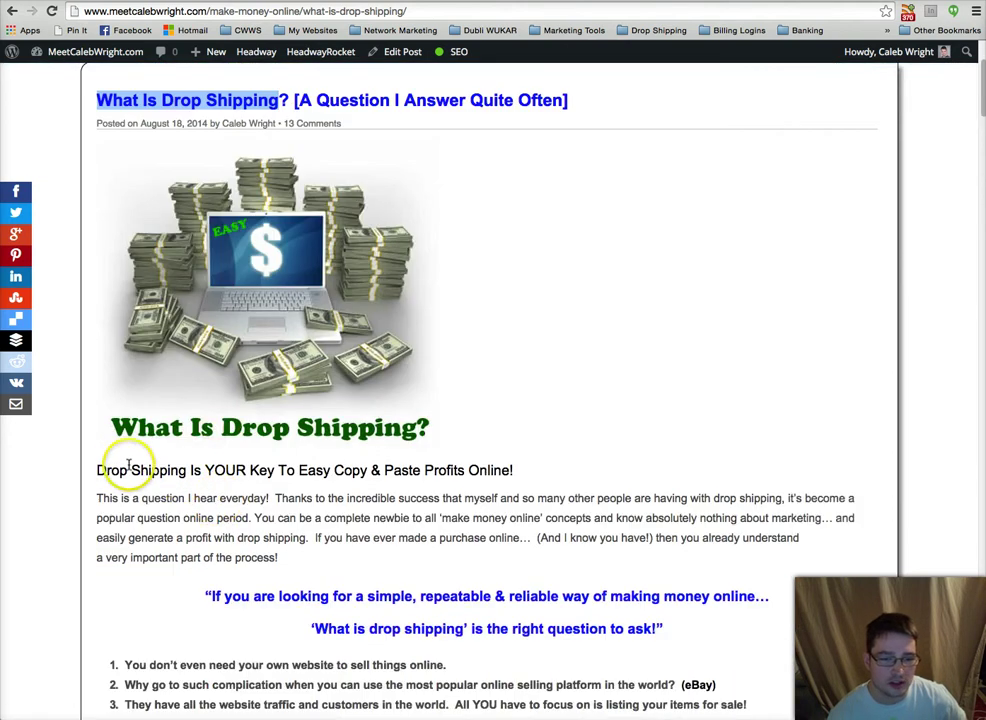
{"action": "scroll", "coordinate": [150, 467], "scroll_direction": "down", "scroll_amount": 2}
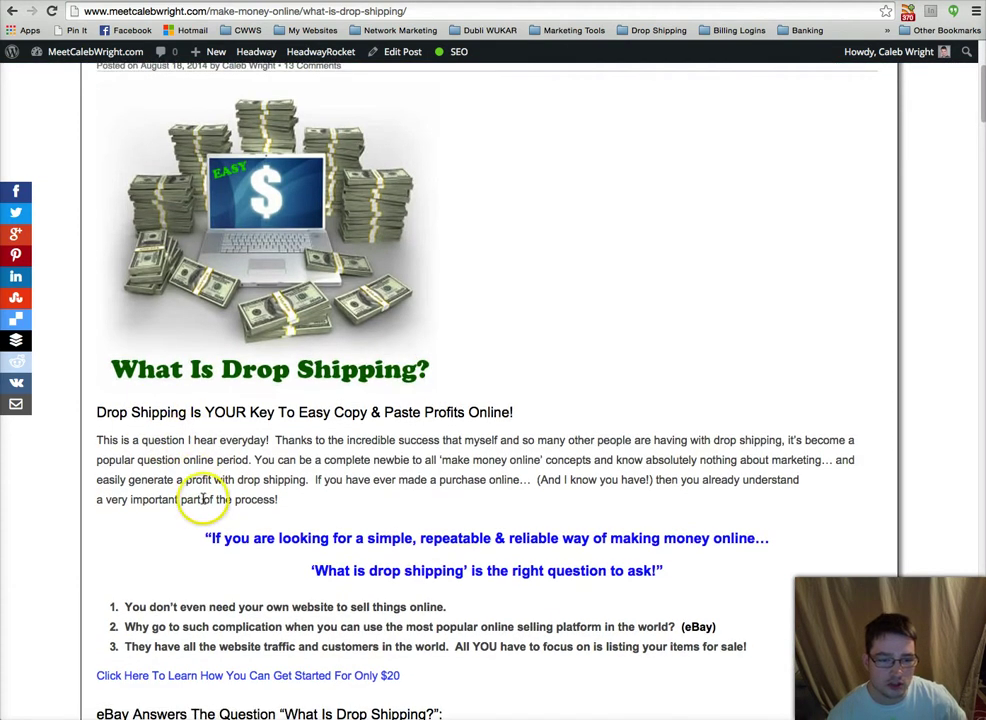
{"action": "scroll", "coordinate": [180, 600], "scroll_direction": "down", "scroll_amount": 2}
{"action": "scroll", "coordinate": [250, 480], "scroll_direction": "down", "scroll_amount": 3}
{"action": "scroll", "coordinate": [307, 459], "scroll_direction": "down", "scroll_amount": 10}
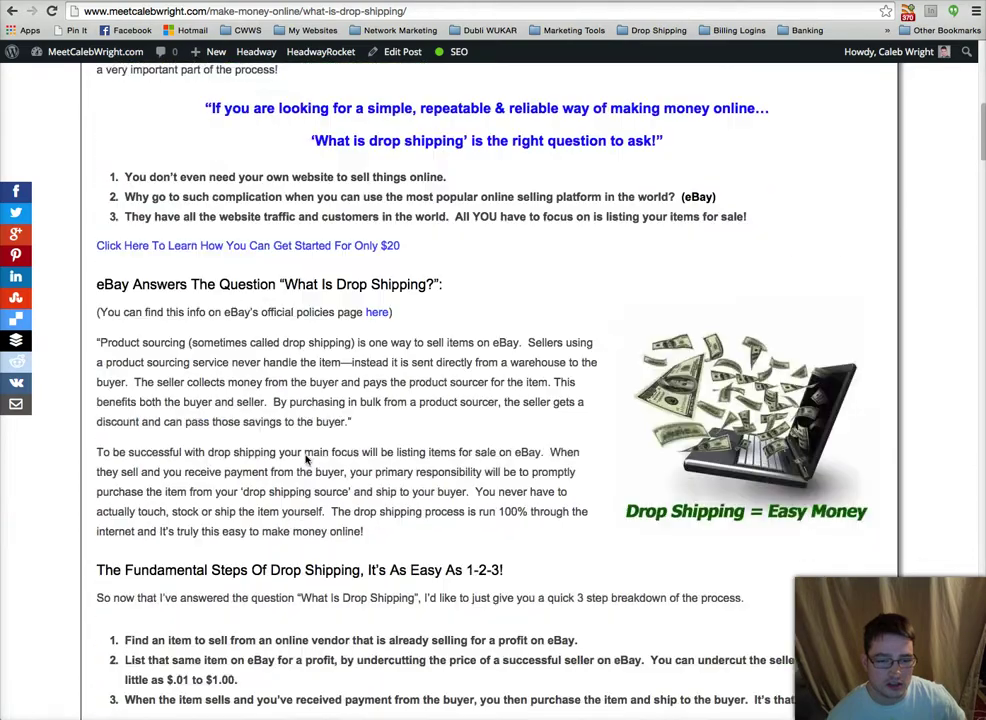
{"action": "scroll", "coordinate": [184, 459], "scroll_direction": "down", "scroll_amount": 16}
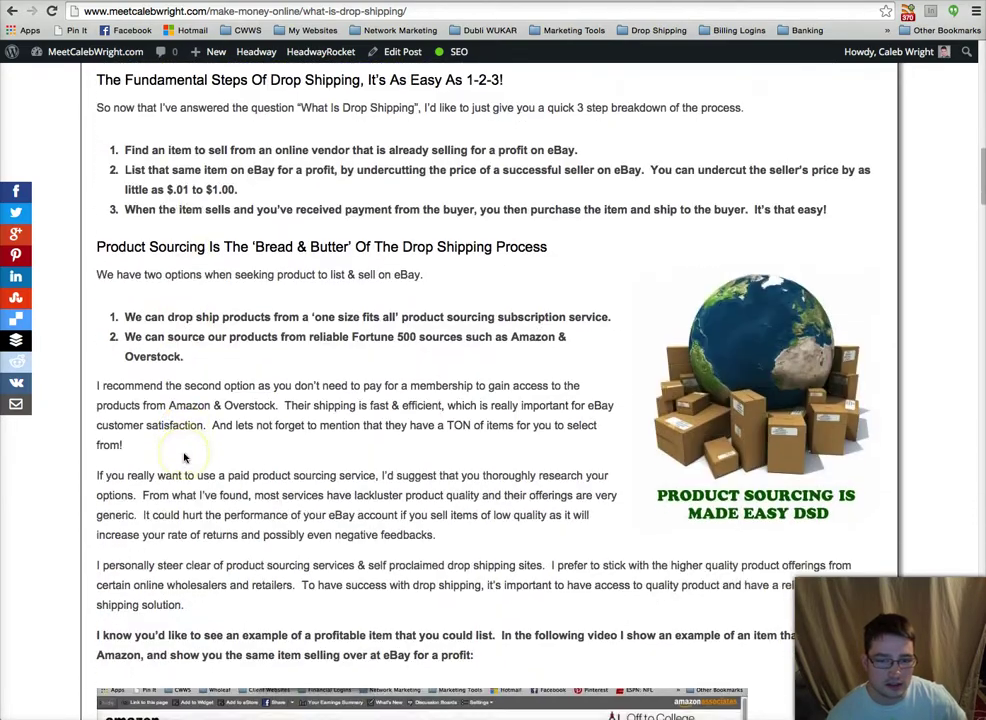
{"action": "scroll", "coordinate": [184, 457], "scroll_direction": "down", "scroll_amount": 5}
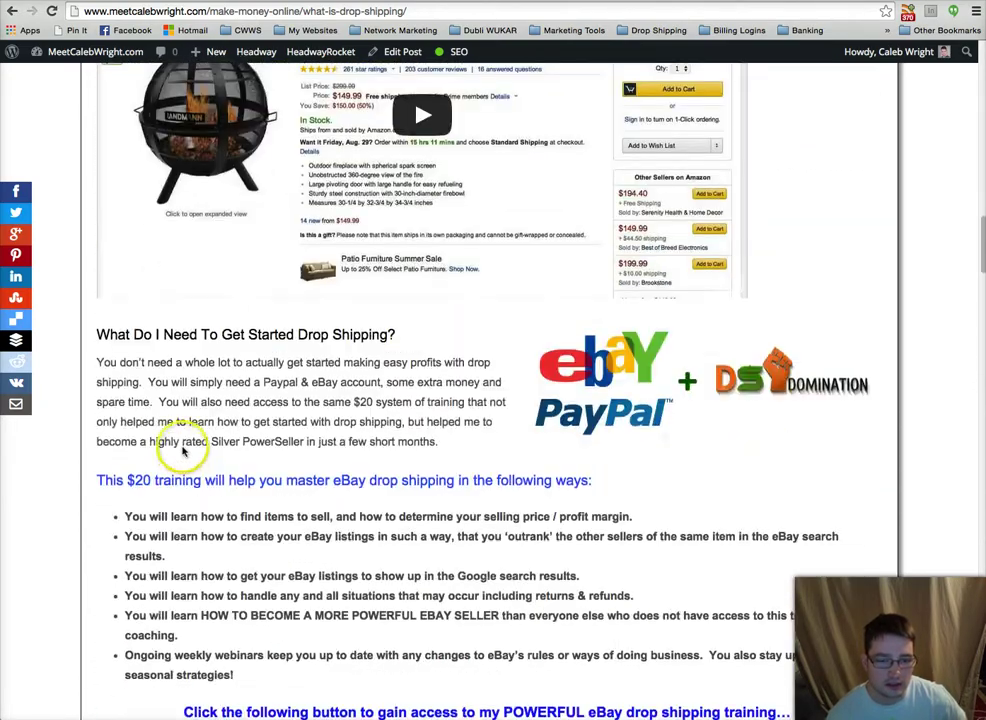
Step: Highlight the subheading "What Do I Need To Get Started Drop Shipping?" in the post
{"action": "left_click_drag", "start_coordinate": [126, 335], "coordinate": [393, 333]}
{"action": "left_click", "coordinate": [393, 333]}
{"action": "left_click_drag", "start_coordinate": [155, 338], "coordinate": [97, 335]}
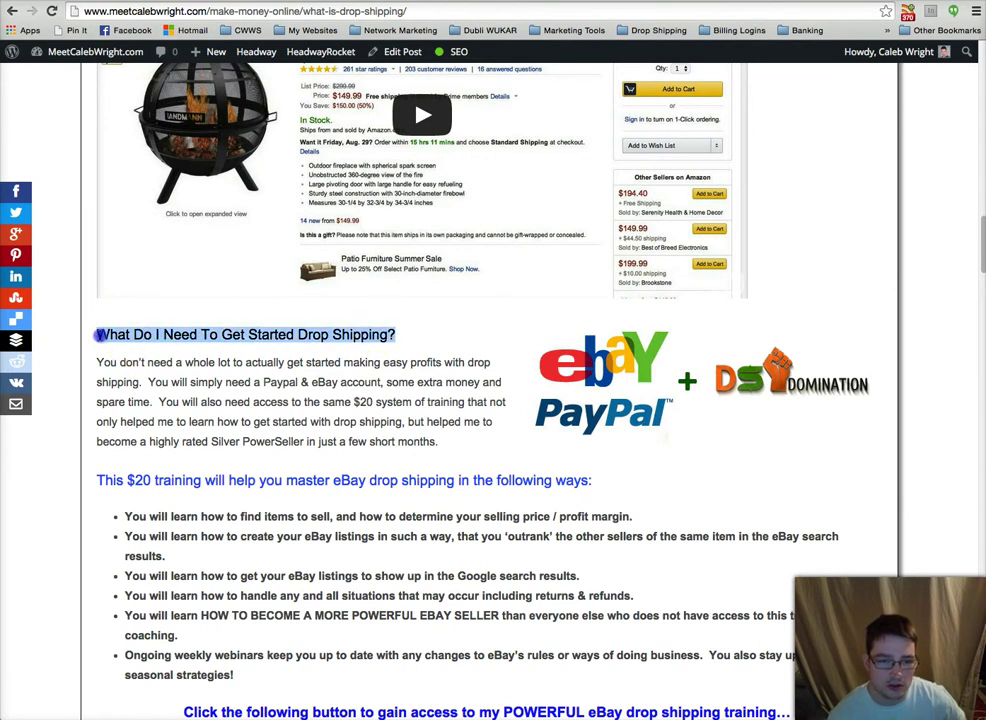
Step: Look over the personal results section and return to the drop shipping webinar button to inspect its tooltip text
{"action": "scroll", "coordinate": [176, 430], "scroll_direction": "down", "scroll_amount": 10}
{"action": "scroll", "coordinate": [176, 432], "scroll_direction": "down", "scroll_amount": 6}
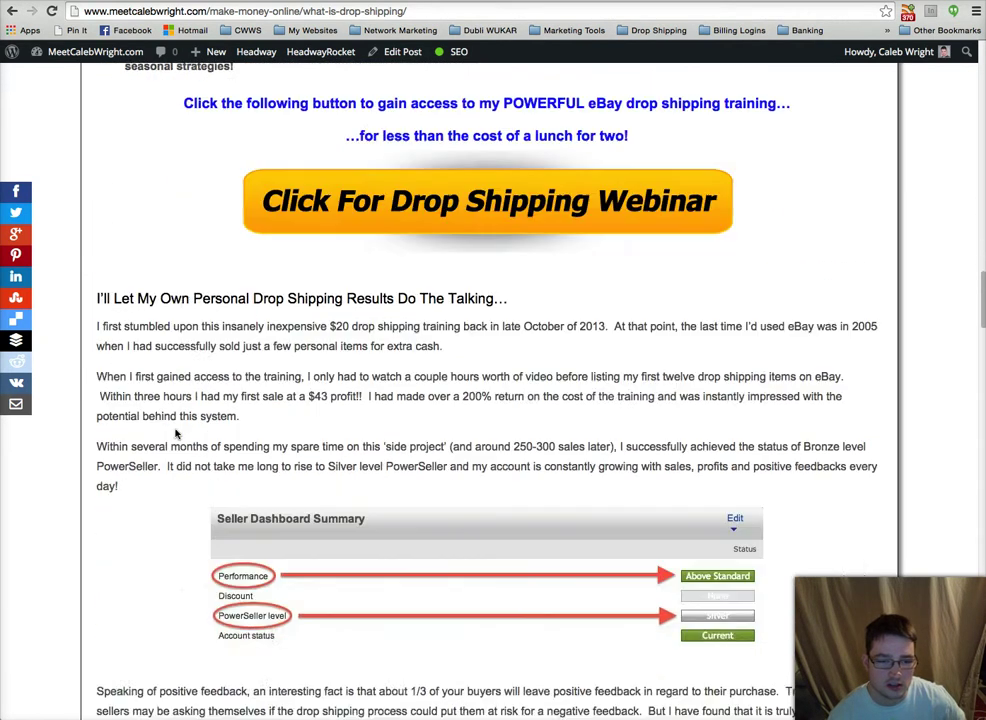
{"action": "scroll", "coordinate": [176, 431], "scroll_direction": "up", "scroll_amount": 5}
{"action": "left_click", "coordinate": [185, 407]}
{"action": "scroll", "coordinate": [215, 400], "scroll_direction": "up", "scroll_amount": 3}
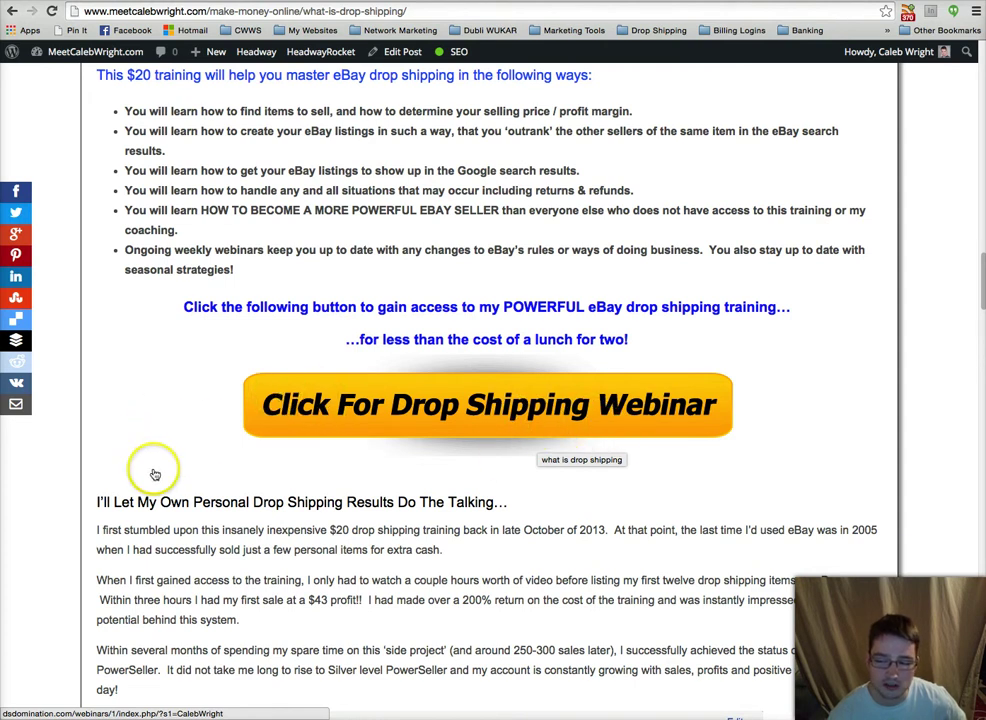
Step: Review keyword use through the rest of the post, from the personal results section down to the comments, and return to its beginning
{"action": "scroll", "coordinate": [150, 480], "scroll_direction": "down", "scroll_amount": 15}
{"action": "scroll", "coordinate": [115, 541], "scroll_direction": "down", "scroll_amount": 20}
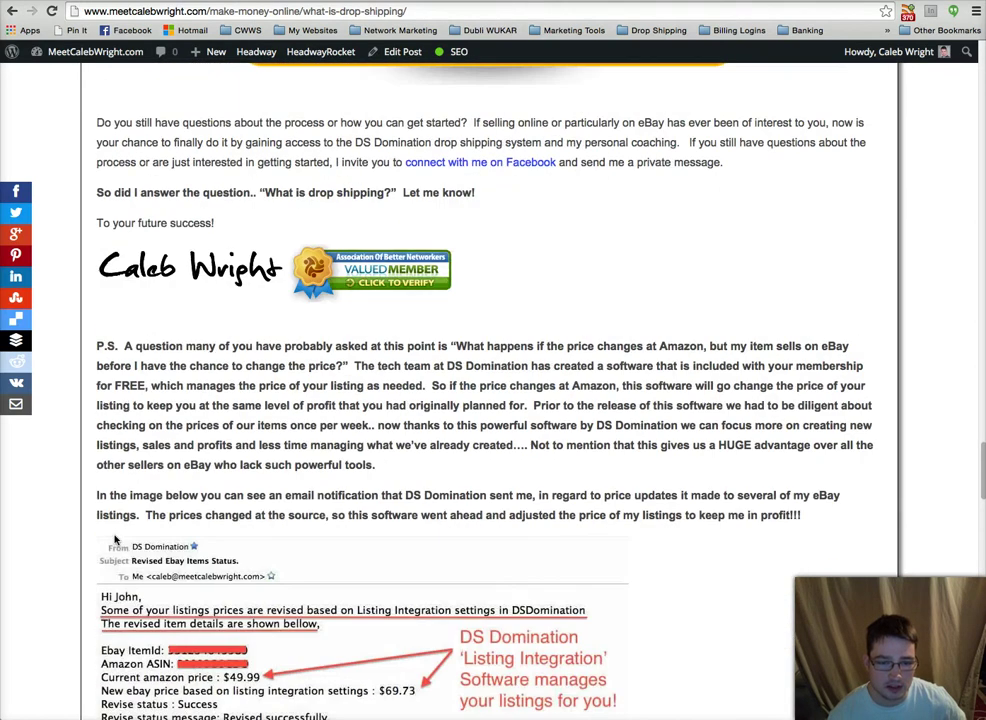
{"action": "scroll", "coordinate": [114, 534], "scroll_direction": "up", "scroll_amount": 15}
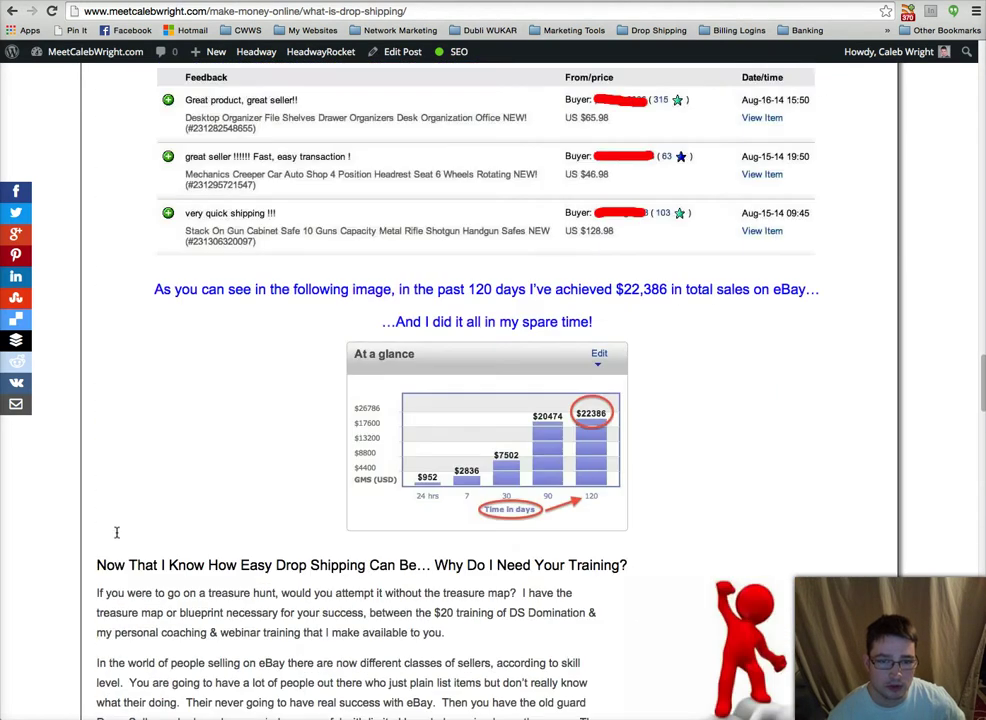
{"action": "scroll", "coordinate": [487, 520], "scroll_direction": "up", "scroll_amount": 5}
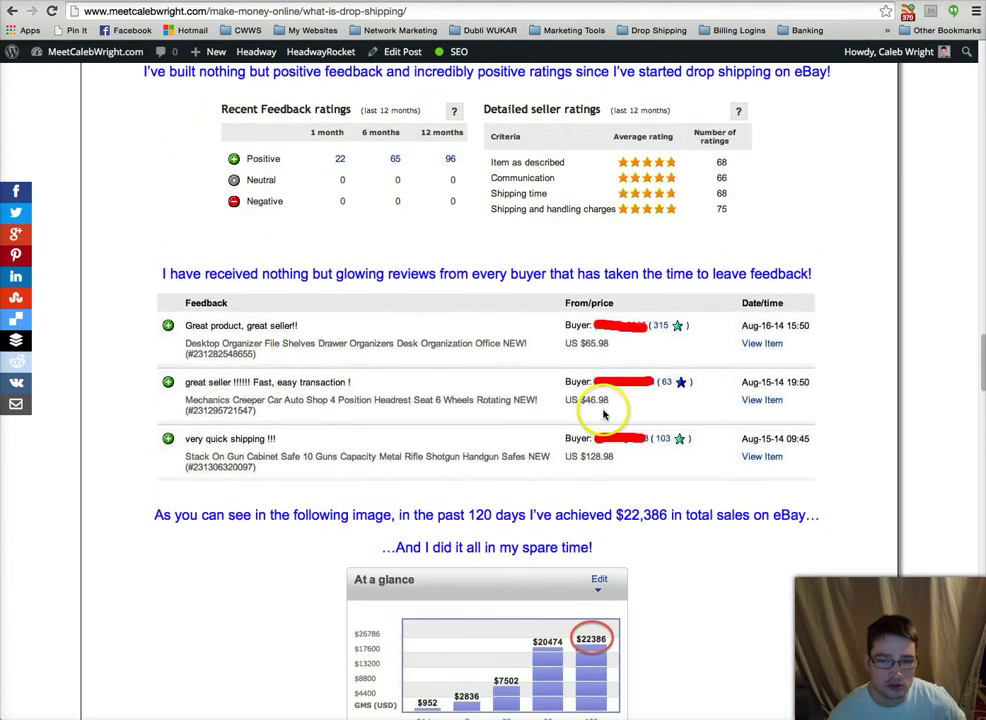
{"action": "scroll", "coordinate": [385, 528], "scroll_direction": "down", "scroll_amount": 10}
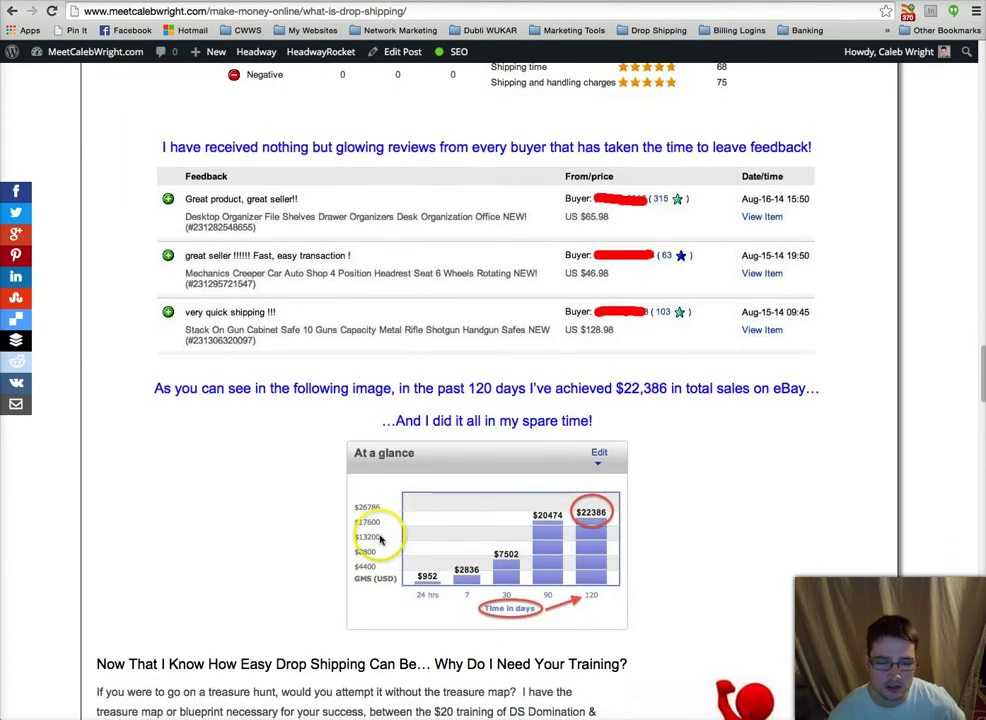
{"action": "scroll", "coordinate": [380, 540], "scroll_direction": "down", "scroll_amount": 10}
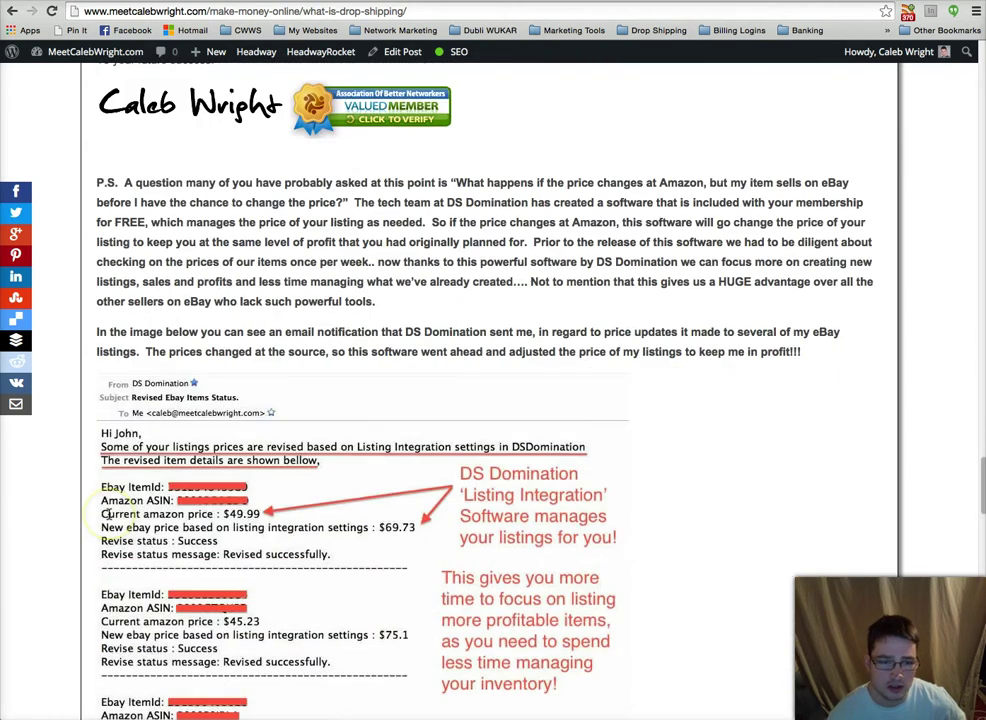
{"action": "scroll", "coordinate": [107, 514], "scroll_direction": "down", "scroll_amount": 10}
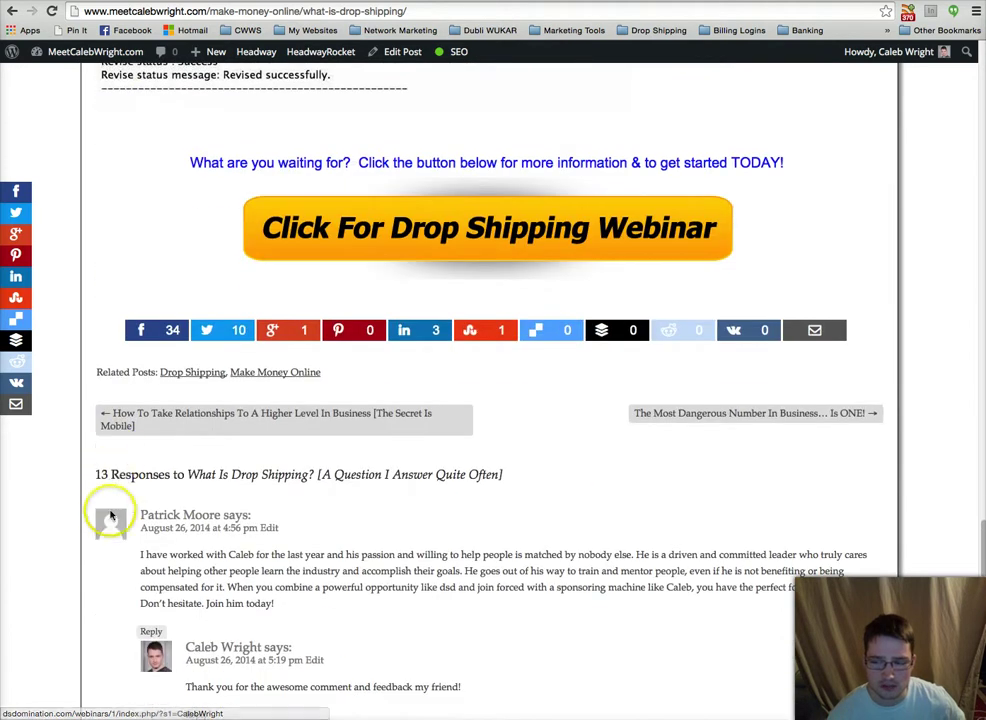
{"action": "scroll", "coordinate": [117, 455], "scroll_direction": "down", "scroll_amount": 3}
{"action": "scroll", "coordinate": [117, 455], "scroll_direction": "up", "scroll_amount": 6}
{"action": "scroll", "coordinate": [132, 470], "scroll_direction": "up", "scroll_amount": 1}
{"action": "scroll", "coordinate": [133, 453], "scroll_direction": "up", "scroll_amount": 20}
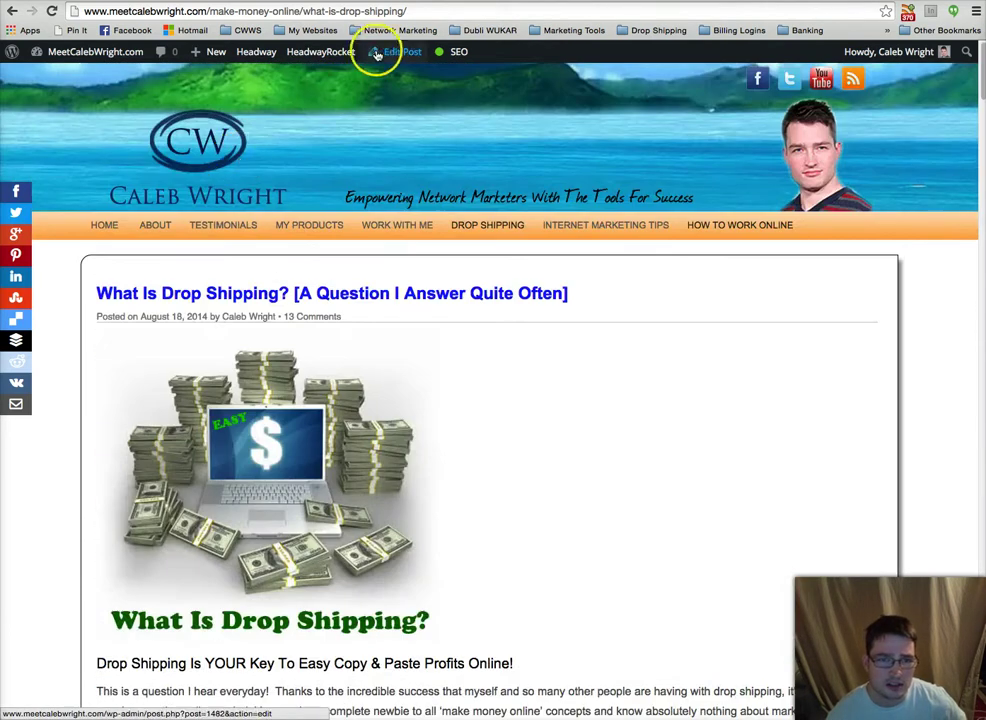
Step: Open the drop shipping post for editing and bring its WordPress SEO by Yoast settings into view
{"action": "left_click", "coordinate": [388, 52]}
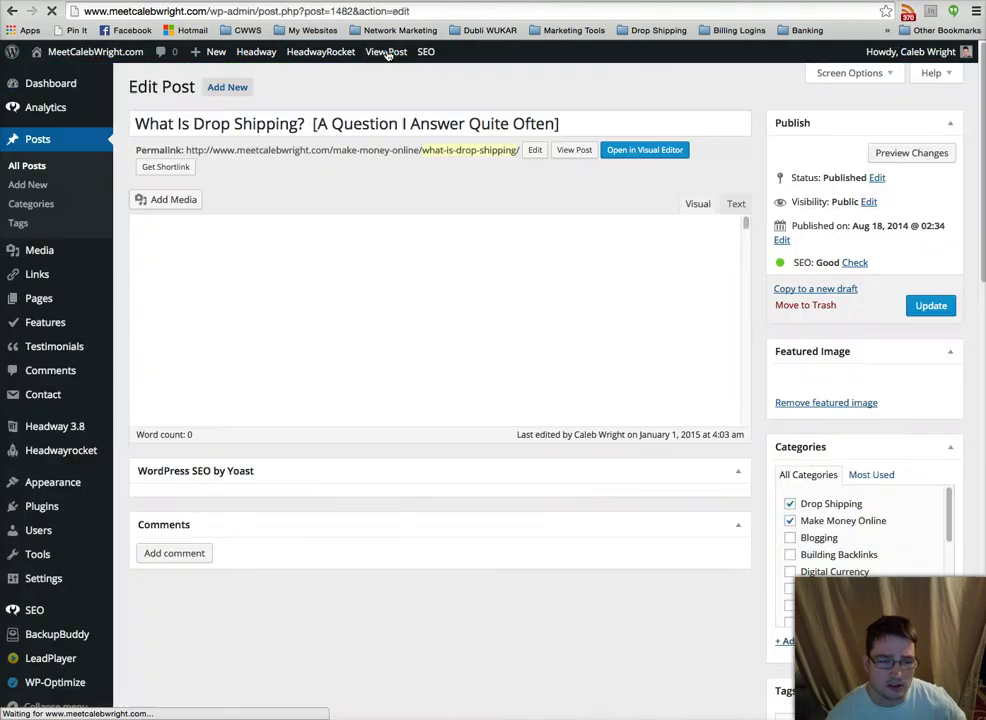
{"action": "scroll", "coordinate": [130, 563], "scroll_direction": "down", "scroll_amount": 3}
{"action": "scroll", "coordinate": [137, 524], "scroll_direction": "down", "scroll_amount": 20}
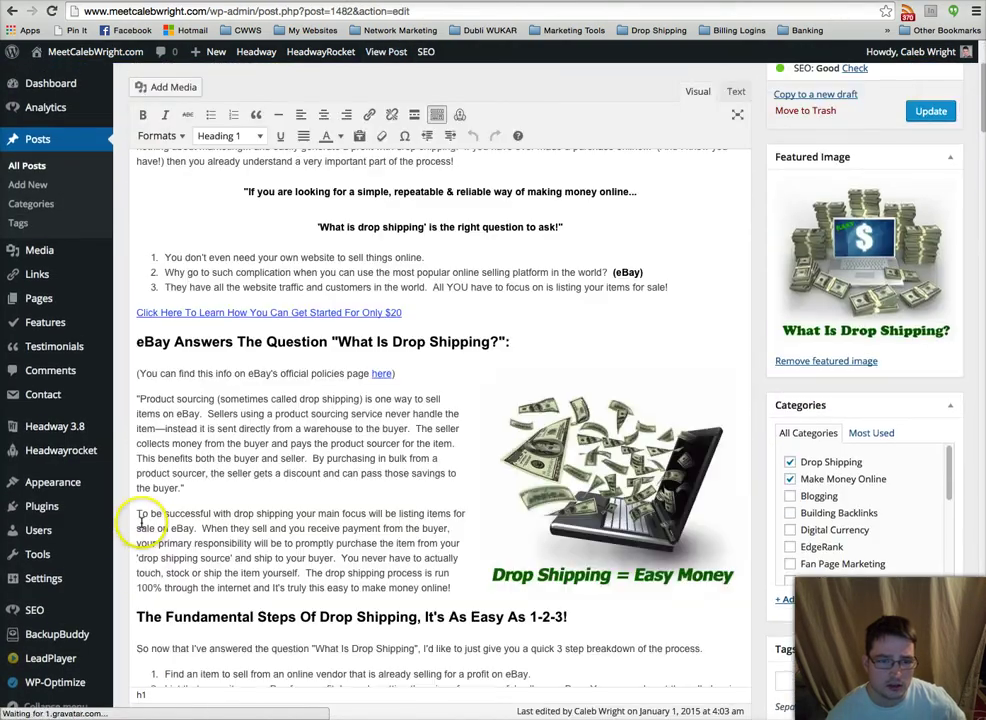
{"action": "scroll", "coordinate": [141, 522], "scroll_direction": "down", "scroll_amount": 10}
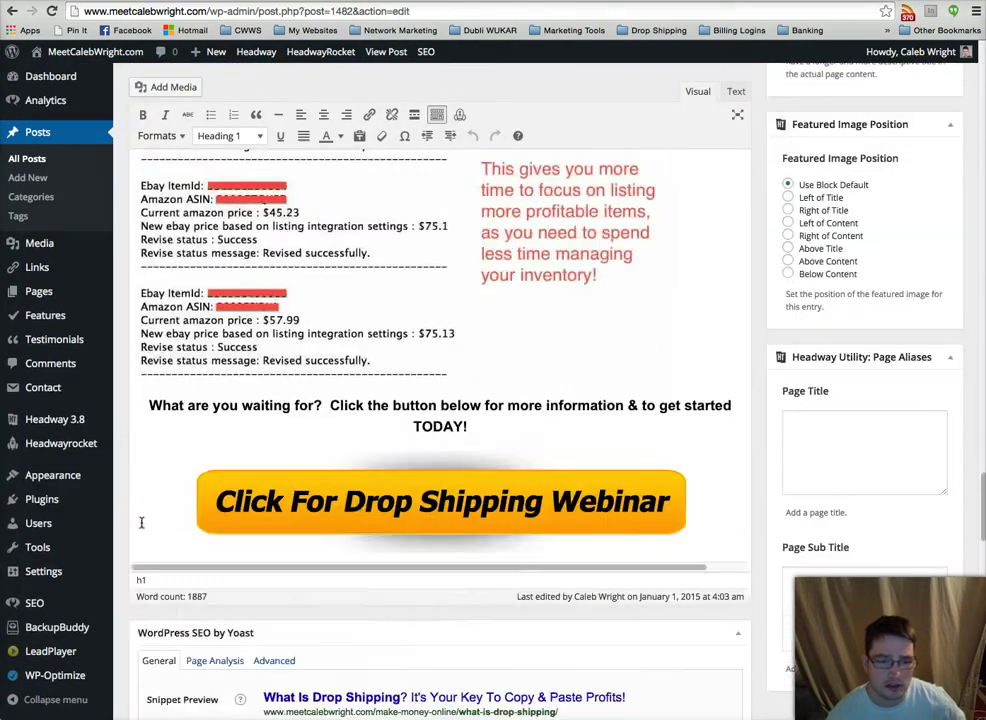
{"action": "scroll", "coordinate": [190, 392], "scroll_direction": "up", "scroll_amount": 2}
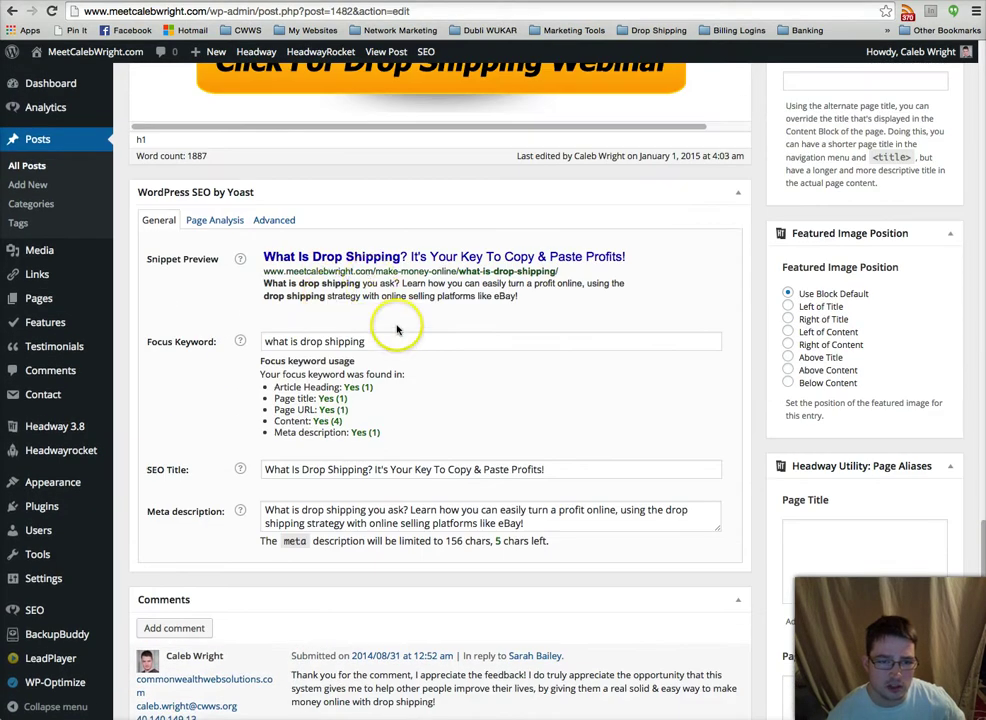
Step: Examine the post's focus keyword, SEO title and meta description by highlighting their text, and return to the beginning of the post
{"action": "left_click_drag", "start_coordinate": [395, 343], "coordinate": [283, 341]}
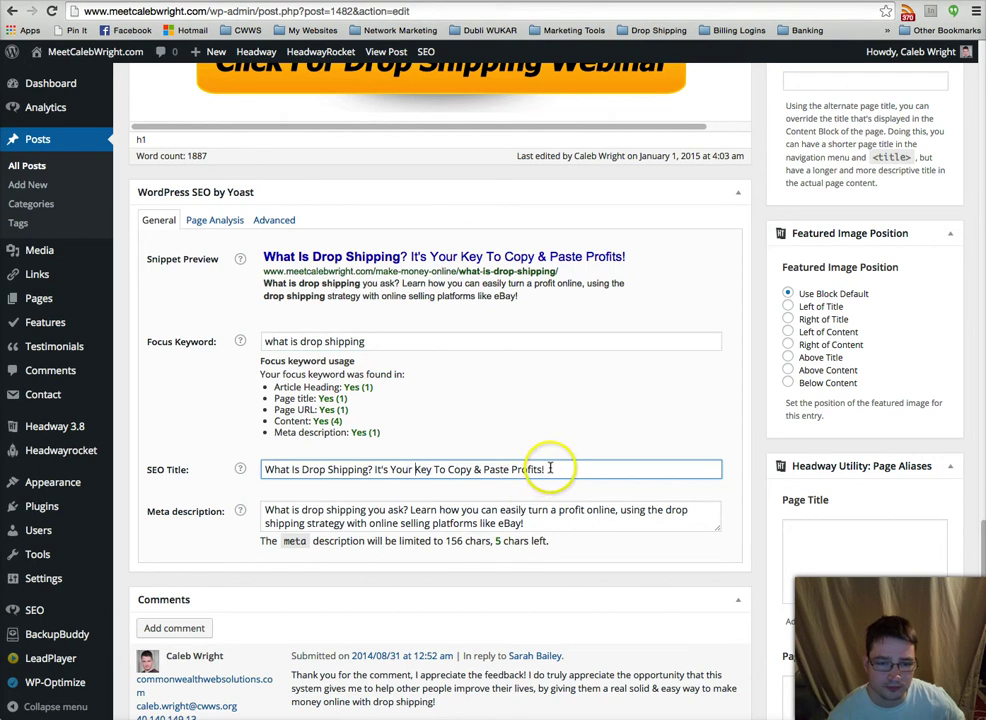
{"action": "left_click_drag", "start_coordinate": [560, 469], "coordinate": [240, 469]}
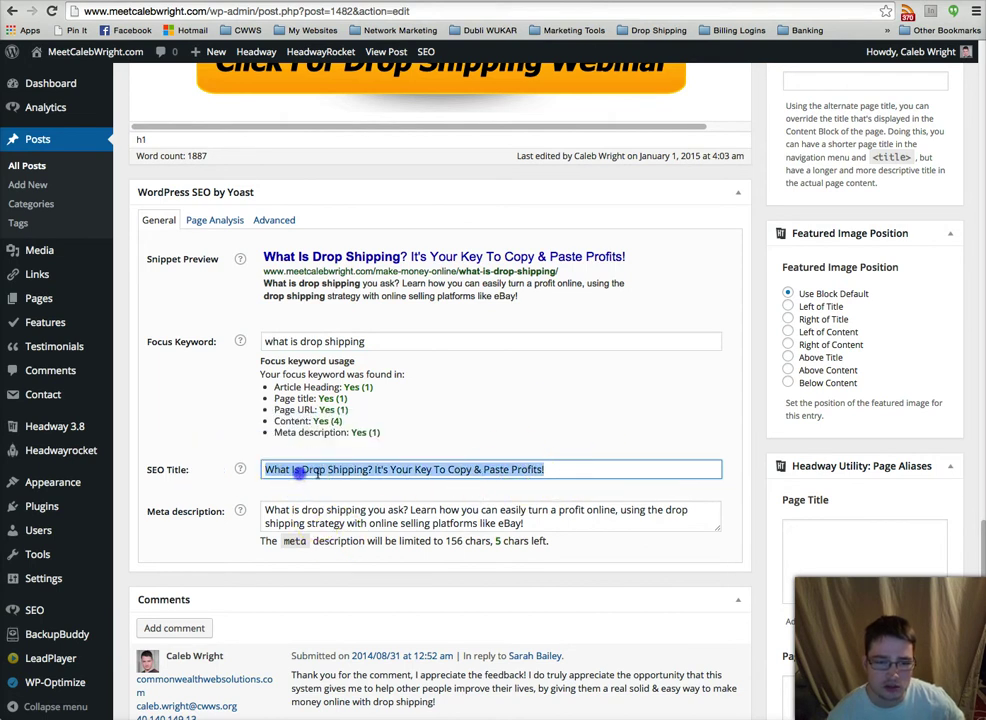
{"action": "left_click", "coordinate": [277, 513]}
{"action": "left_click_drag", "start_coordinate": [266, 510], "coordinate": [348, 511]}
{"action": "left_click", "coordinate": [398, 513]}
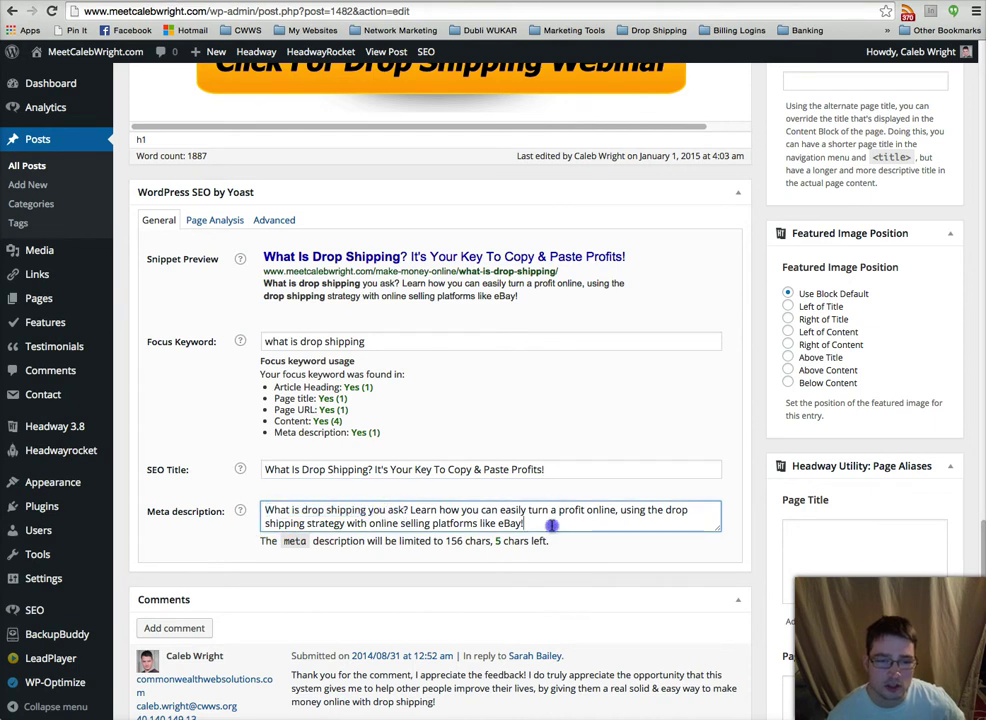
{"action": "scroll", "coordinate": [490, 449], "scroll_direction": "up", "scroll_amount": 5}
{"action": "scroll", "coordinate": [487, 446], "scroll_direction": "up", "scroll_amount": 15}
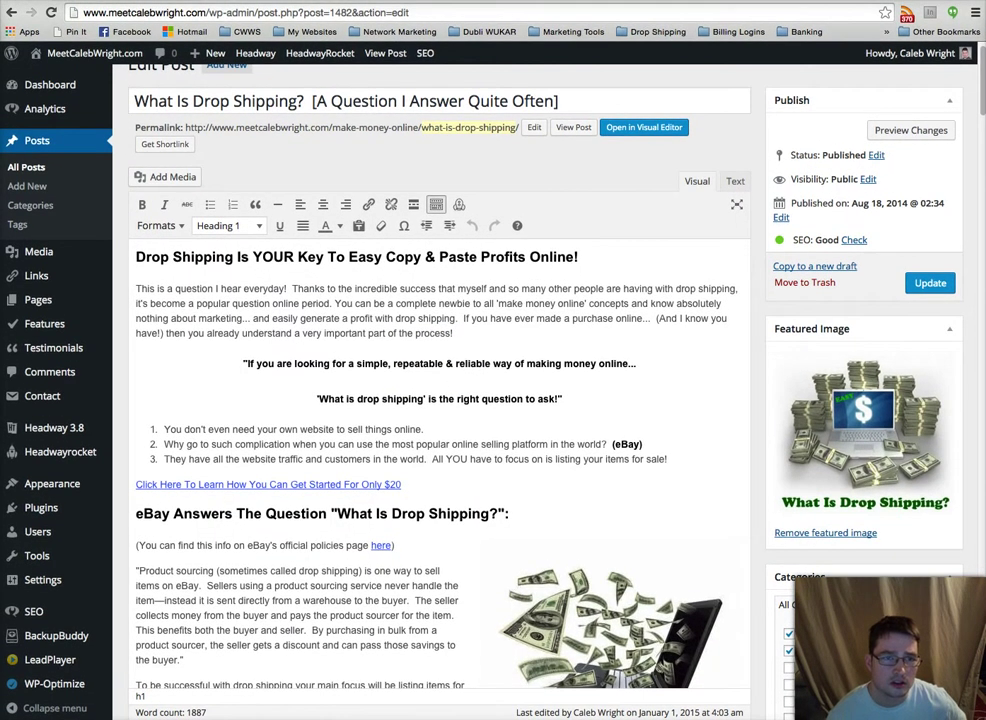
Step: Switch to Jaaxy and search for keywords related to "ebay listing software"
{"action": "key", "text": "ctrl+Tab"}
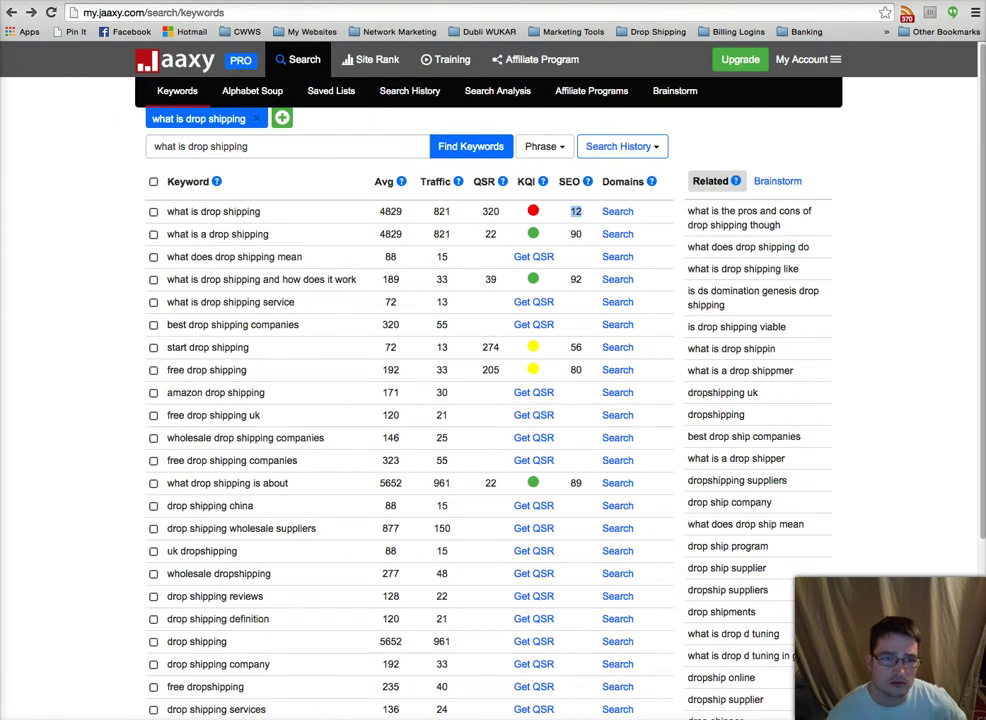
{"action": "triple_click", "coordinate": [275, 141]}
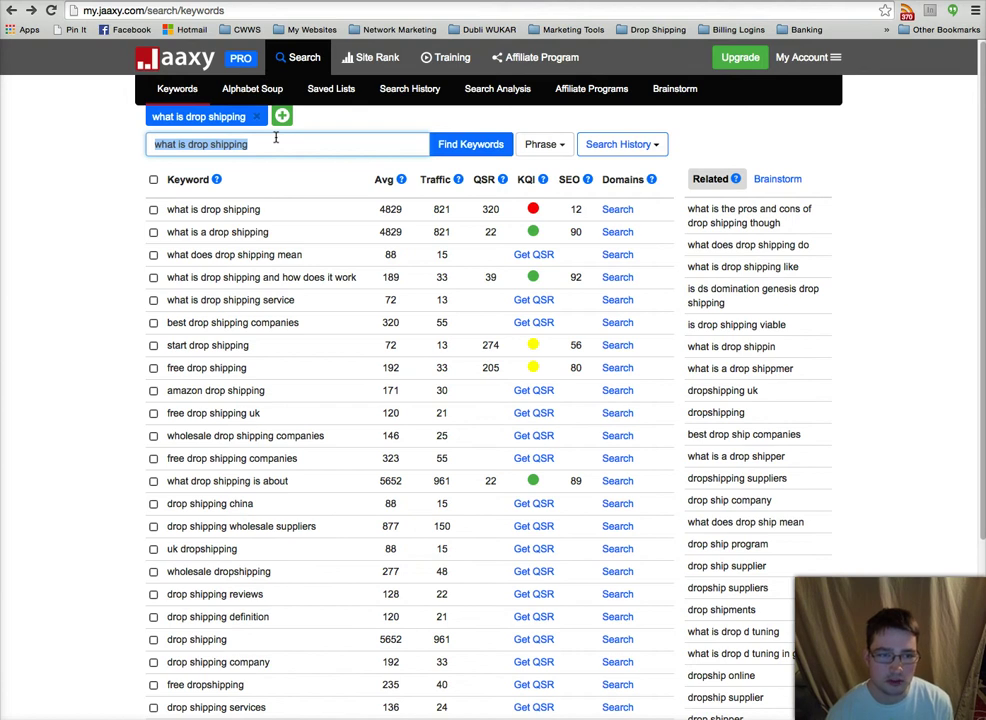
{"action": "key", "text": "BackSpace"}
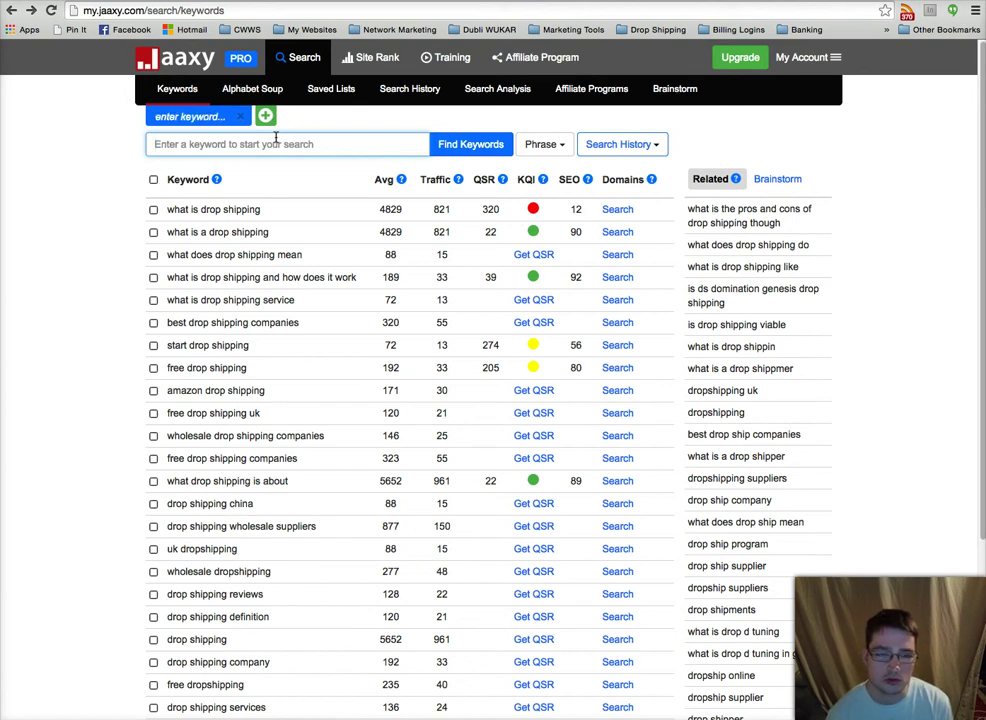
{"action": "type", "text": "ebay listing sfo"}
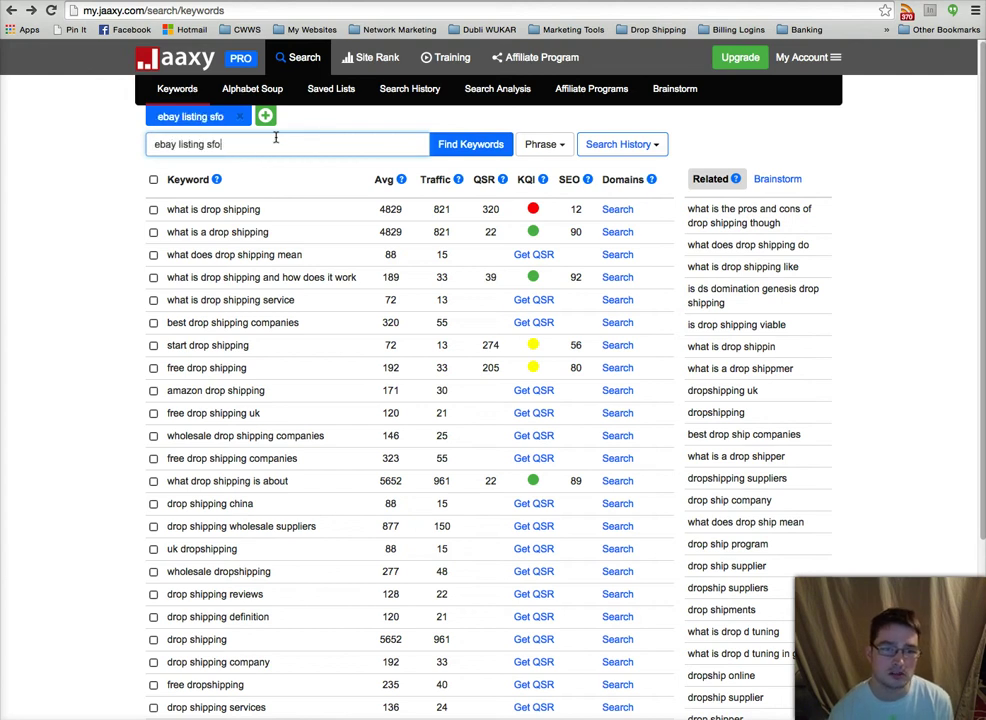
{"action": "key", "text": "BackSpace"}
{"action": "key", "text": "BackSpace"}
{"action": "type", "text": "oftware"}
{"action": "key", "text": "Return"}
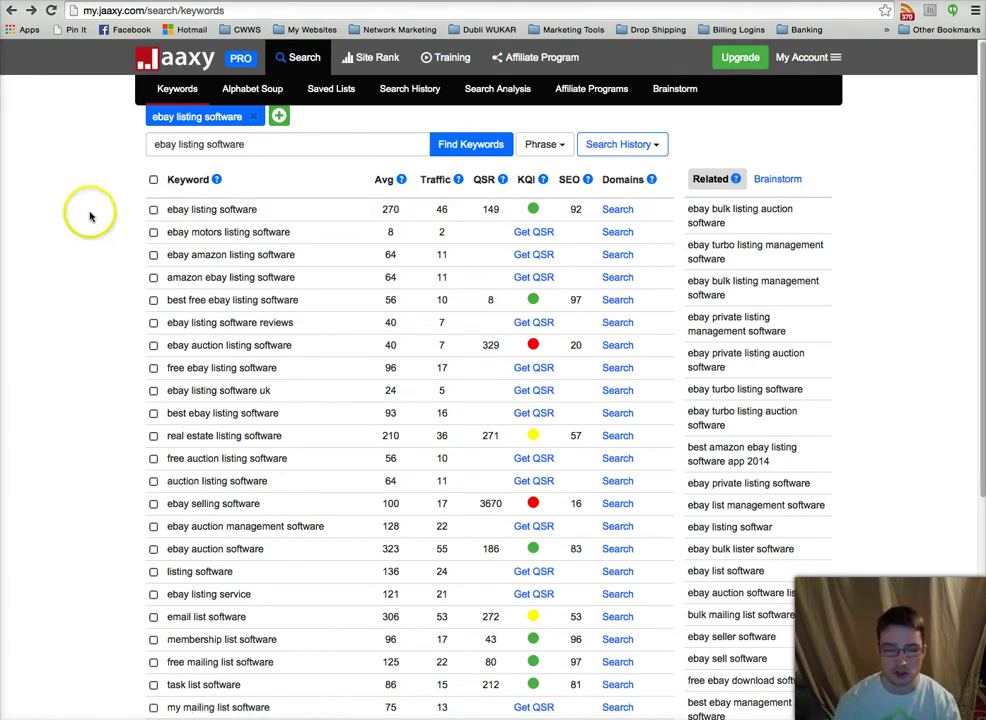
Step: Highlight the average searches figure for "ebay listing software" and check its traffic and SEO score
{"action": "left_click", "coordinate": [393, 209]}
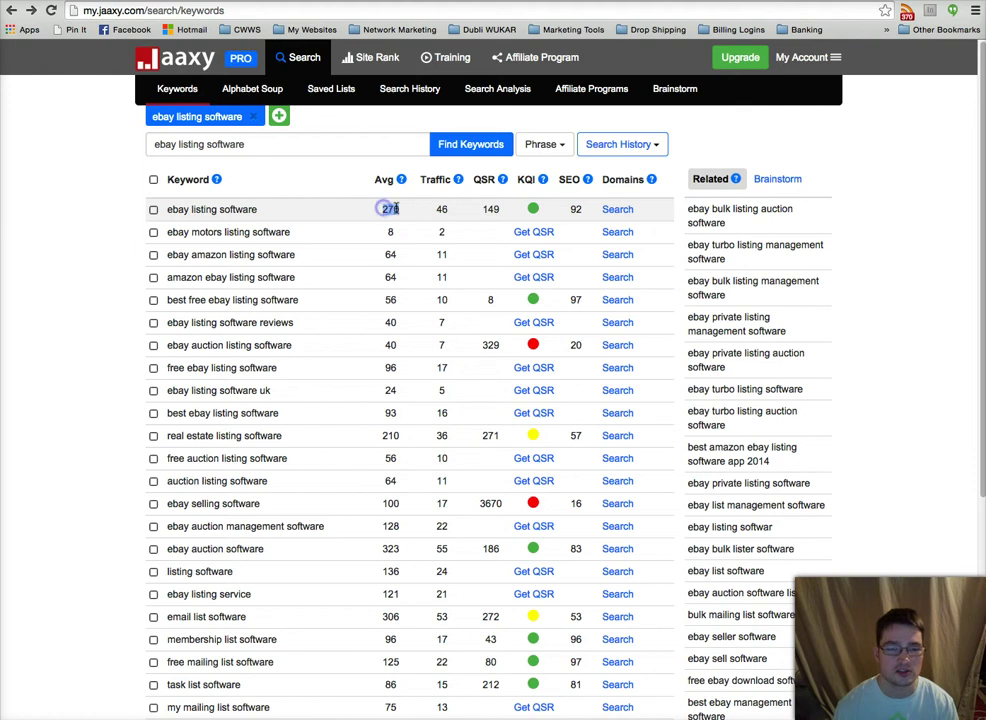
{"action": "left_click", "coordinate": [388, 209]}
{"action": "double_click", "coordinate": [386, 209]}
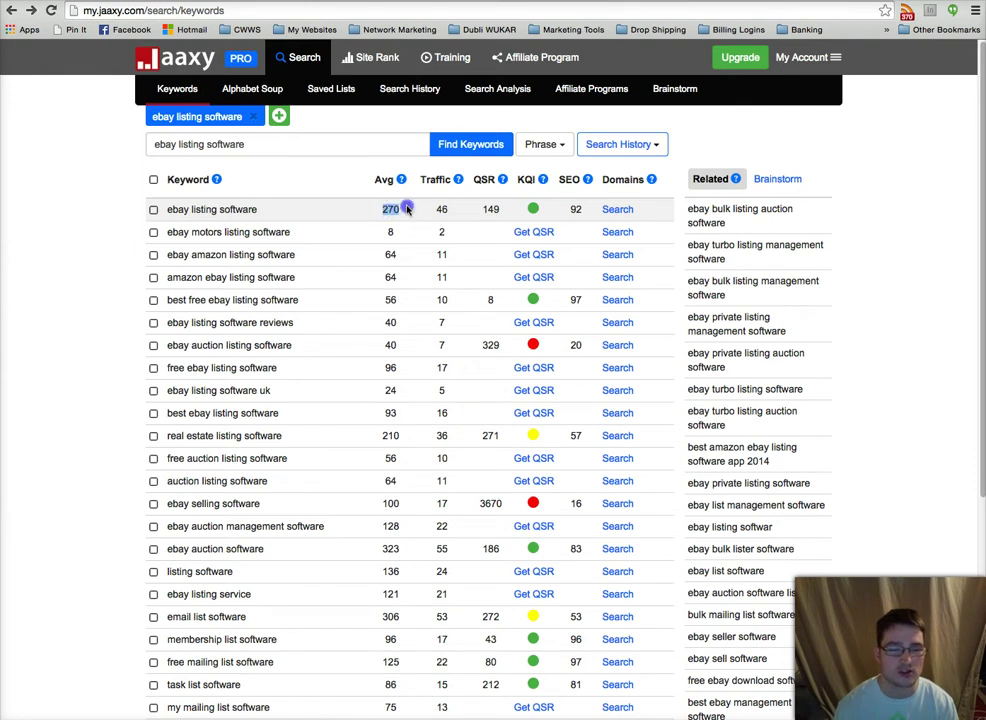
{"action": "left_click", "coordinate": [574, 208]}
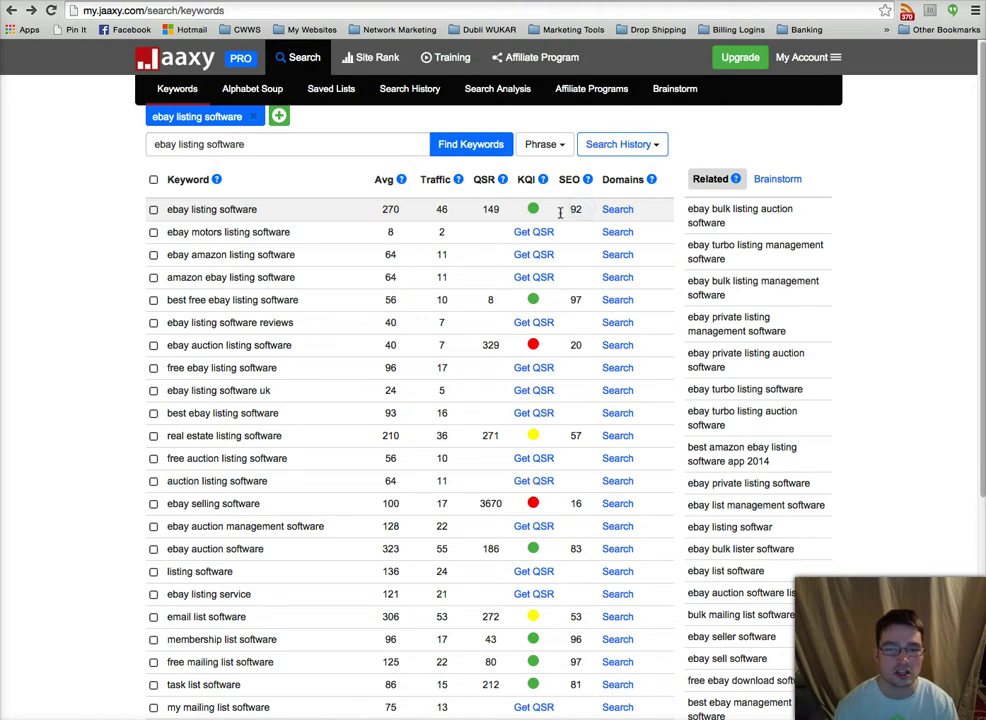
{"action": "double_click", "coordinate": [386, 209]}
{"action": "left_click", "coordinate": [383, 209]}
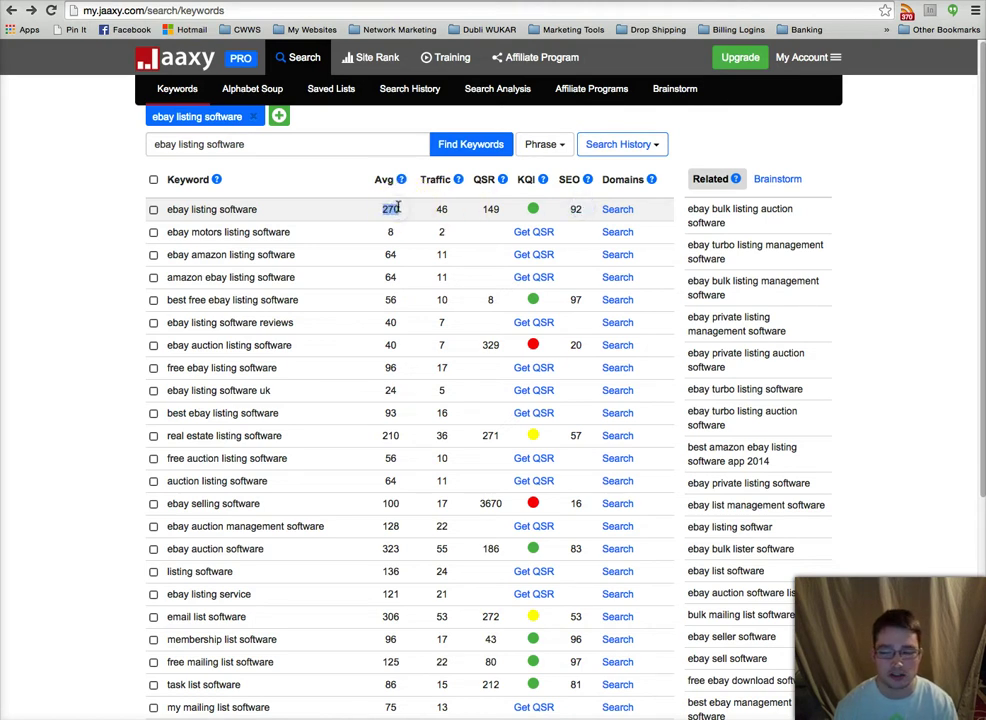
{"action": "left_click", "coordinate": [390, 209]}
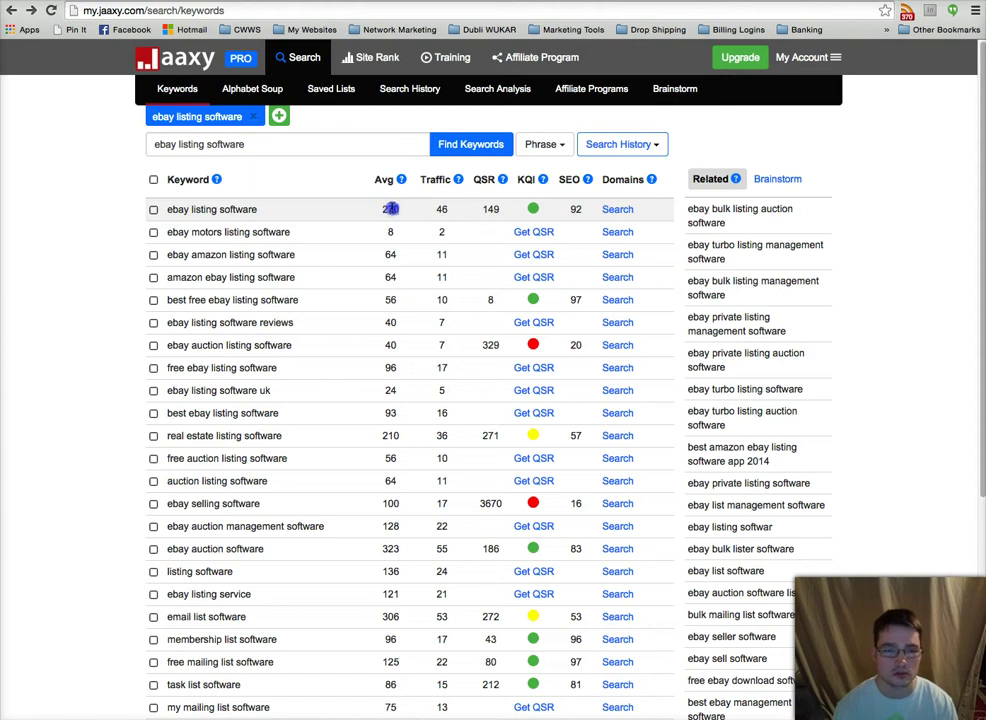
{"action": "left_click_drag", "start_coordinate": [421, 207], "coordinate": [440, 207]}
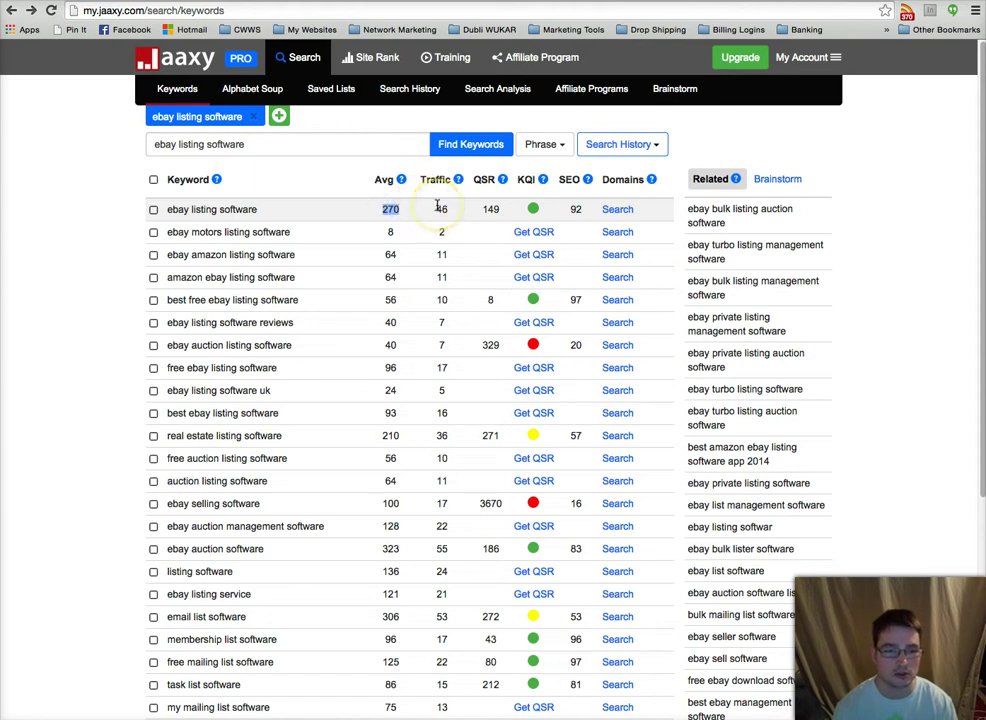
{"action": "left_click", "coordinate": [430, 209]}
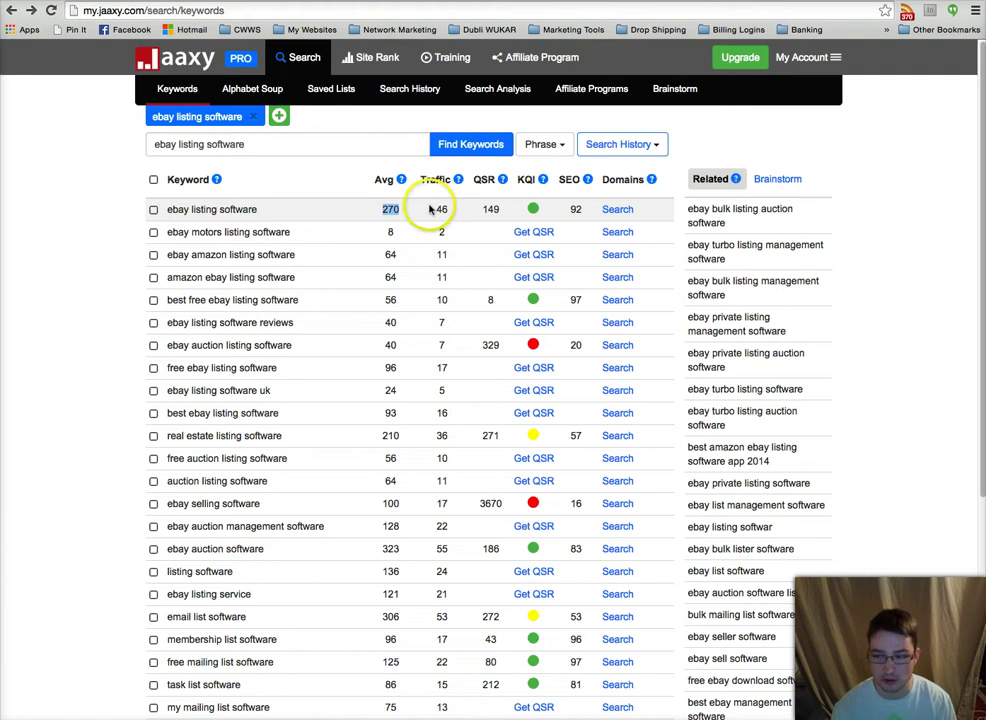
Step: Highlight the keyword "ebay listing software" in the first result row, and clear the highlight
{"action": "left_click", "coordinate": [238, 205]}
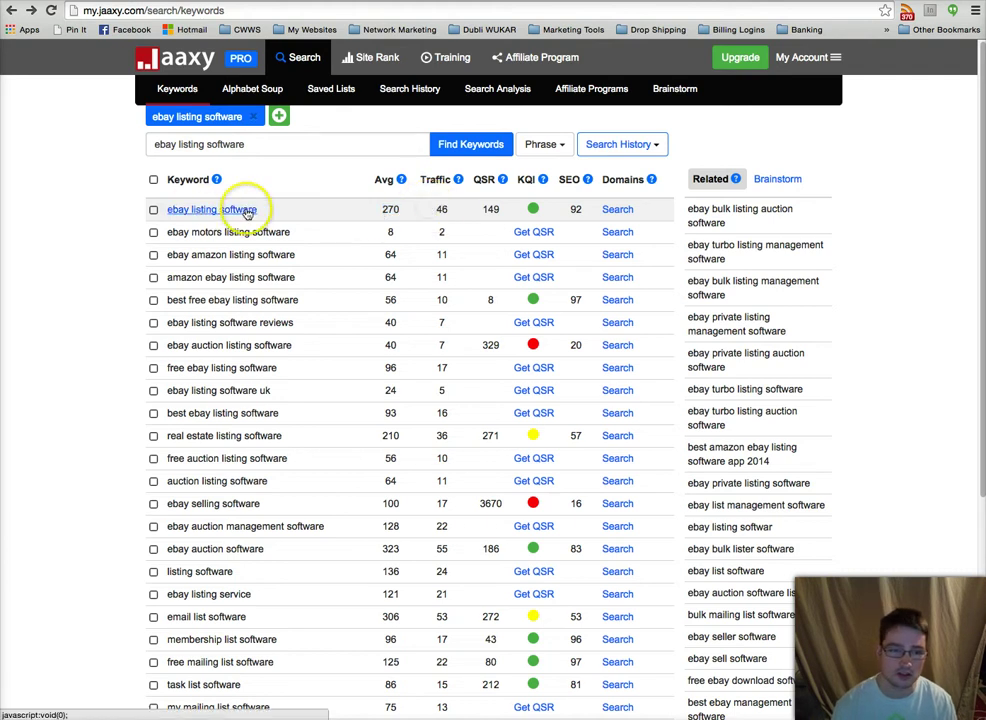
{"action": "left_click_drag", "start_coordinate": [275, 211], "coordinate": [169, 218]}
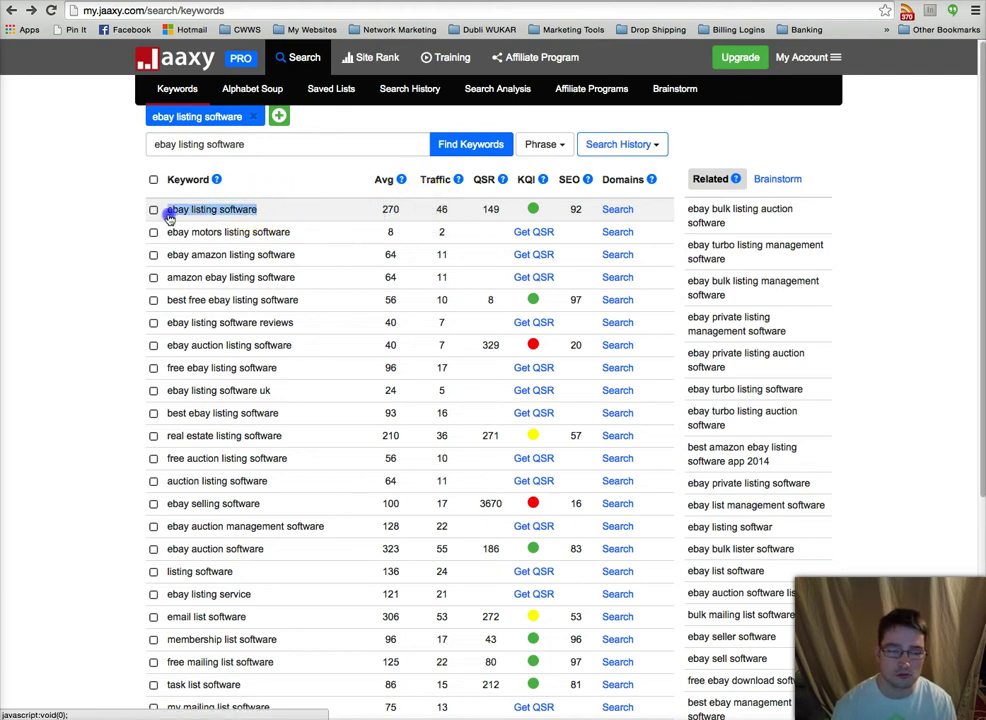
{"action": "left_click", "coordinate": [296, 206]}
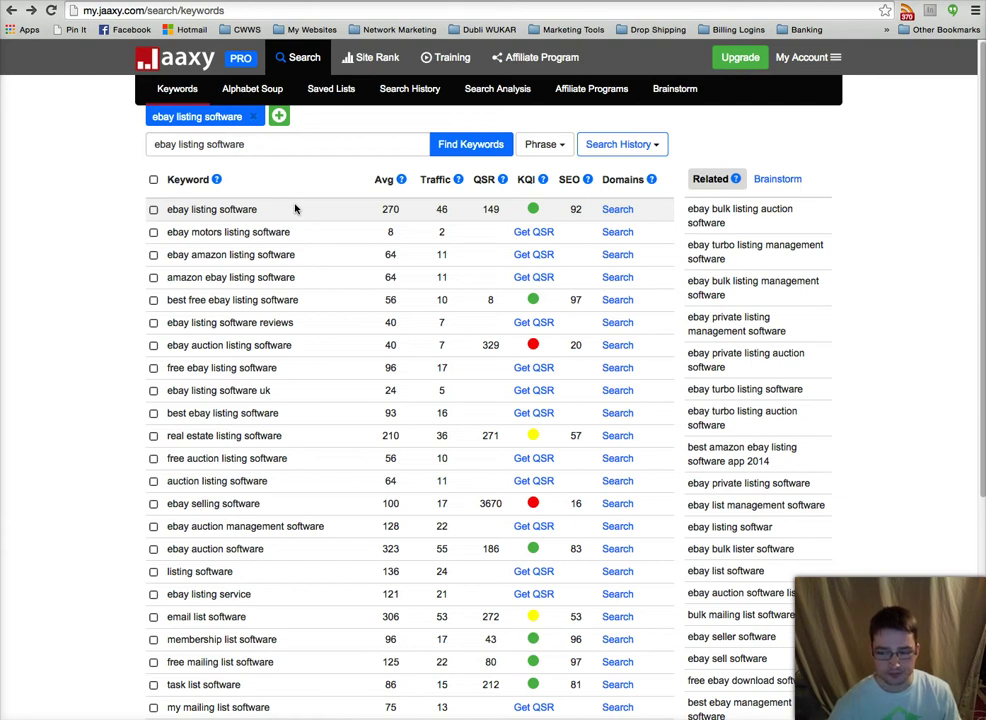
Step: Clear the search phrase from Jaaxy's keyword search field
{"action": "left_click", "coordinate": [292, 165]}
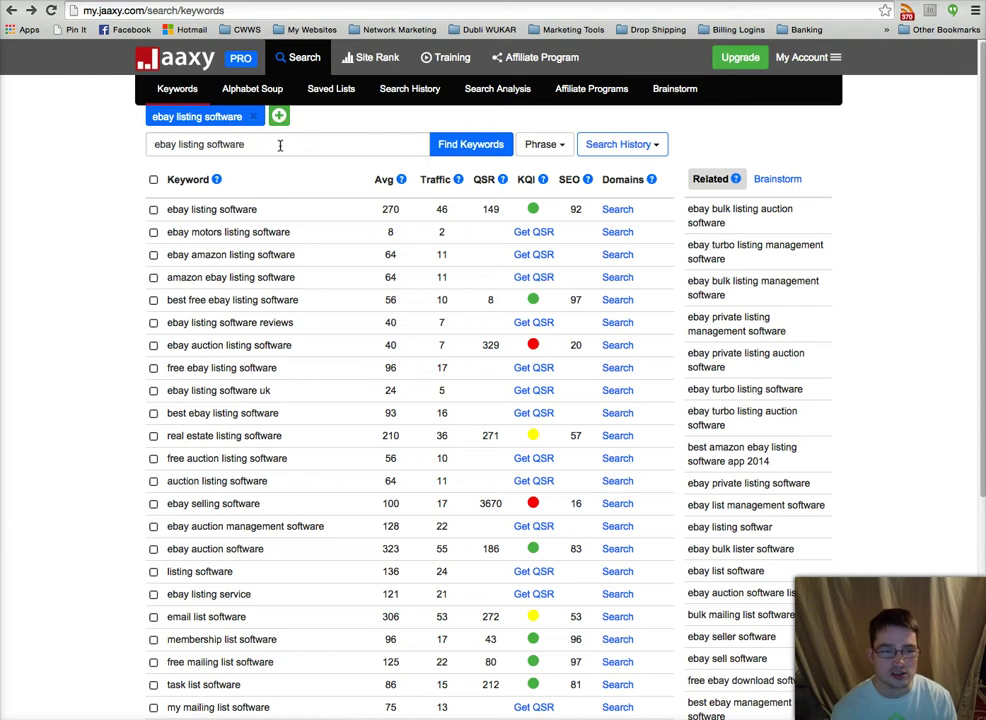
{"action": "triple_click", "coordinate": [269, 144]}
{"action": "left_click", "coordinate": [246, 144]}
{"action": "left_click_drag", "start_coordinate": [246, 144], "coordinate": [135, 144]}
{"action": "key", "text": "BackSpace"}
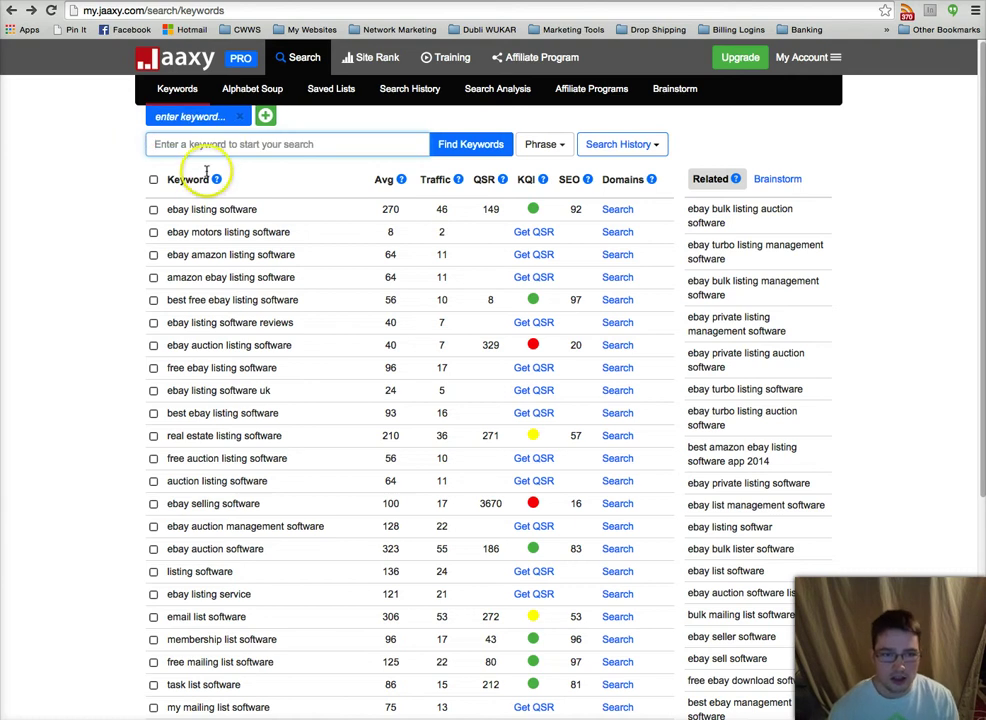
Step: Return to the WordPress post editor, dismissing the backup disk warning, and open the blog's home page
{"action": "key", "text": "ctrl+Tab"}
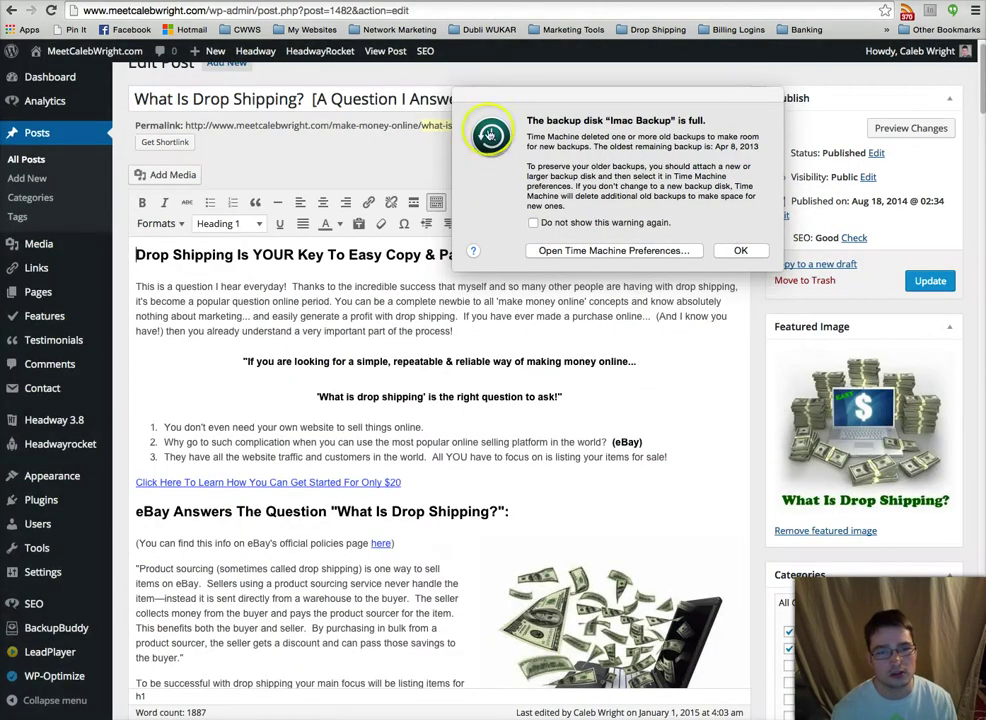
{"action": "left_click", "coordinate": [727, 249]}
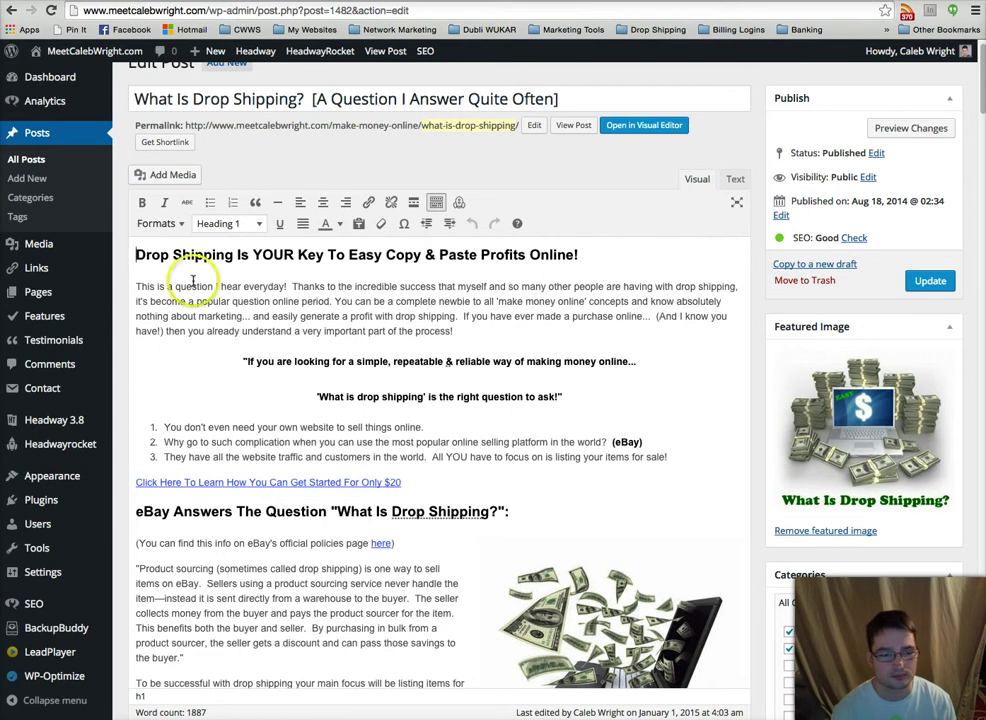
{"action": "scroll", "coordinate": [108, 80], "scroll_direction": "up", "scroll_amount": 1}
{"action": "left_click", "coordinate": [99, 75]}
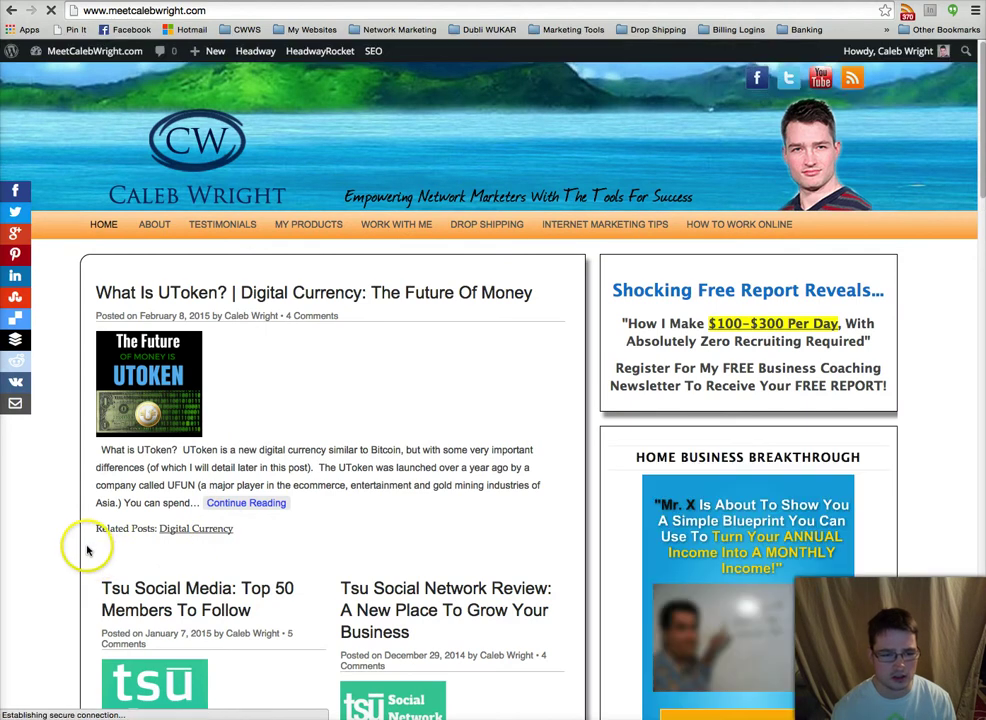
Step: Browse the posts on the blog's home page and open "Tsu Social Network Review: A New Place To Grow Your Business"
{"action": "scroll", "coordinate": [87, 548], "scroll_direction": "down", "scroll_amount": 6}
{"action": "scroll", "coordinate": [87, 545], "scroll_direction": "down", "scroll_amount": 5}
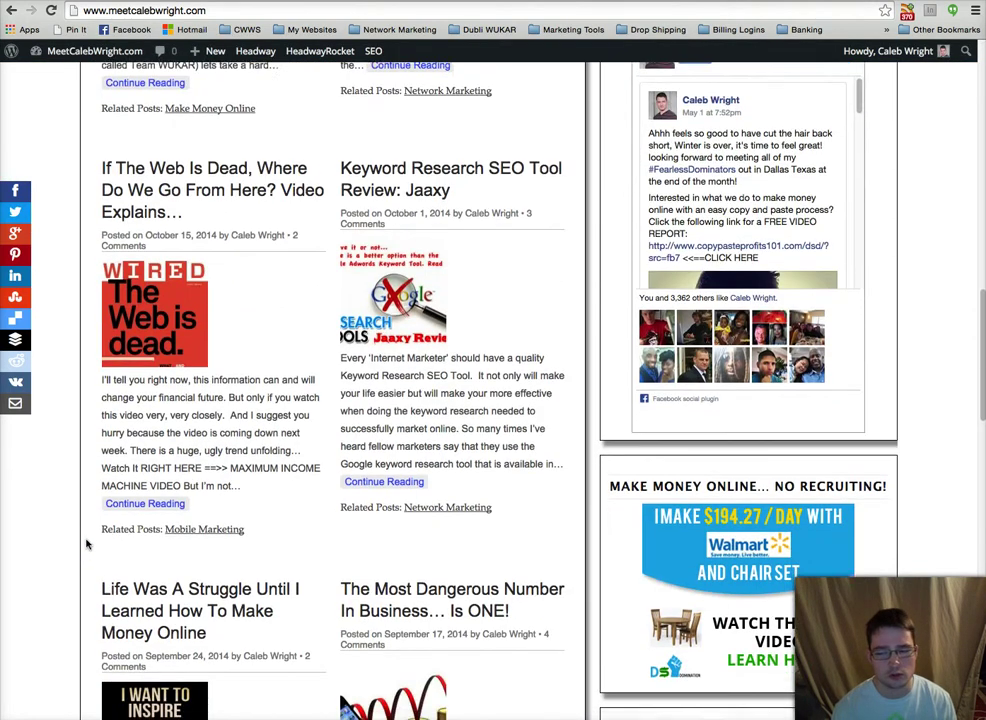
{"action": "scroll", "coordinate": [87, 545], "scroll_direction": "down", "scroll_amount": 3}
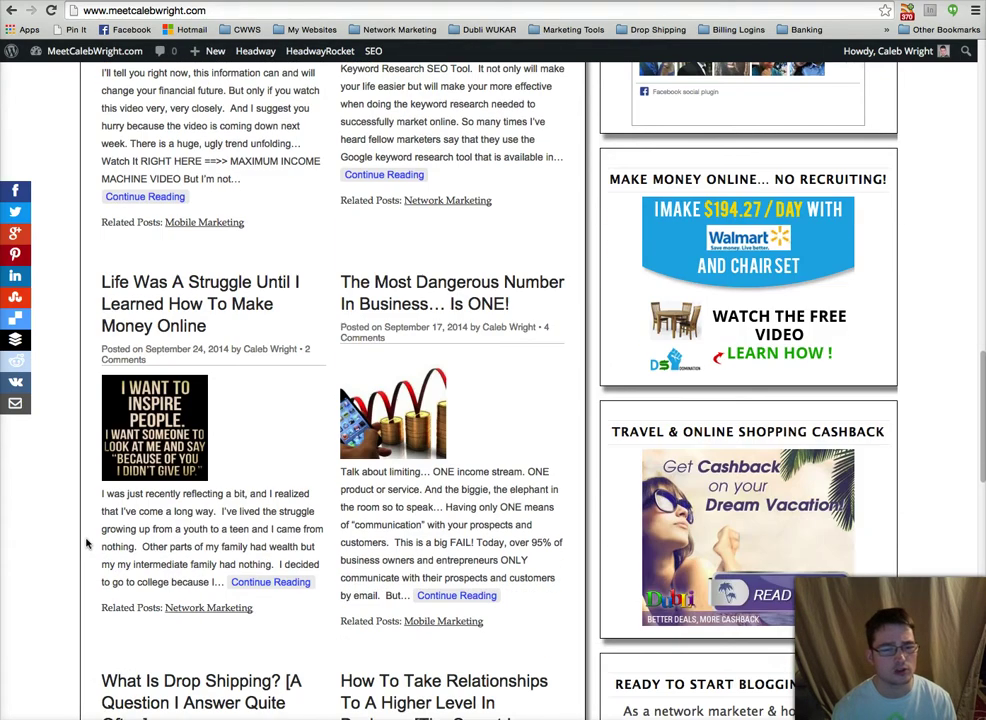
{"action": "scroll", "coordinate": [87, 543], "scroll_direction": "down", "scroll_amount": 4}
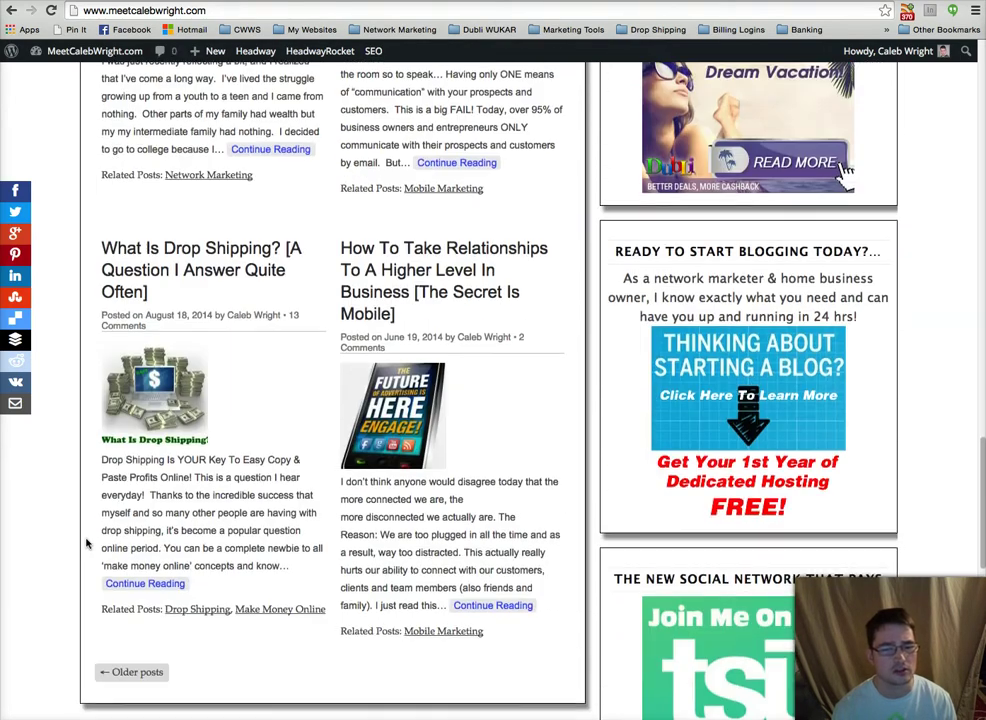
{"action": "scroll", "coordinate": [87, 545], "scroll_direction": "up", "scroll_amount": 1}
{"action": "scroll", "coordinate": [87, 545], "scroll_direction": "up", "scroll_amount": 6}
{"action": "scroll", "coordinate": [87, 543], "scroll_direction": "up", "scroll_amount": 6}
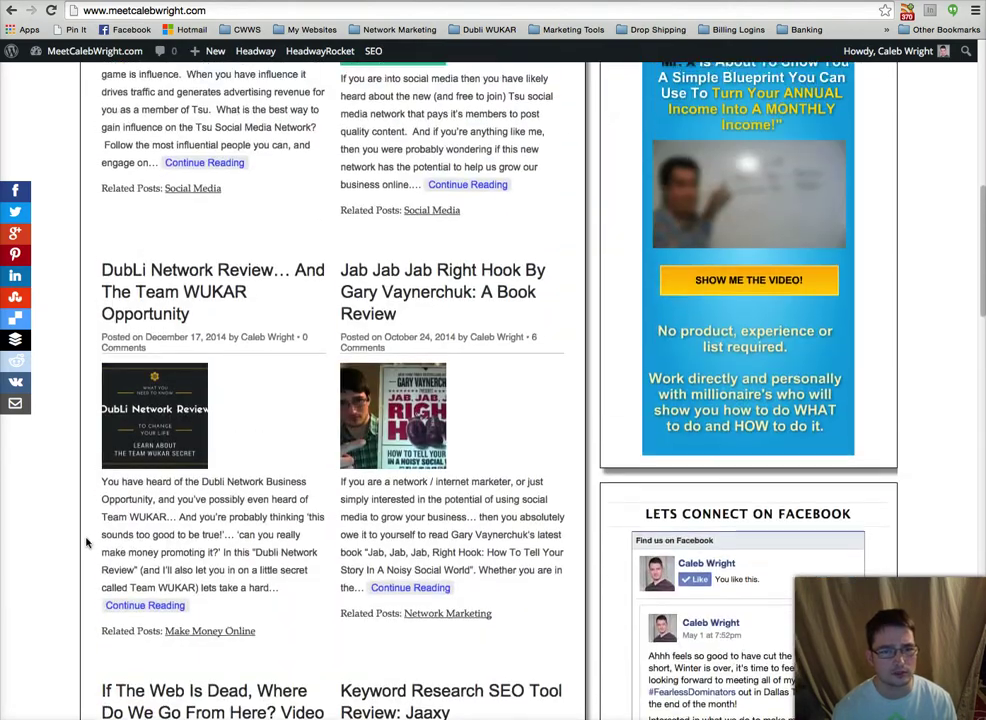
{"action": "scroll", "coordinate": [87, 543], "scroll_direction": "up", "scroll_amount": 5}
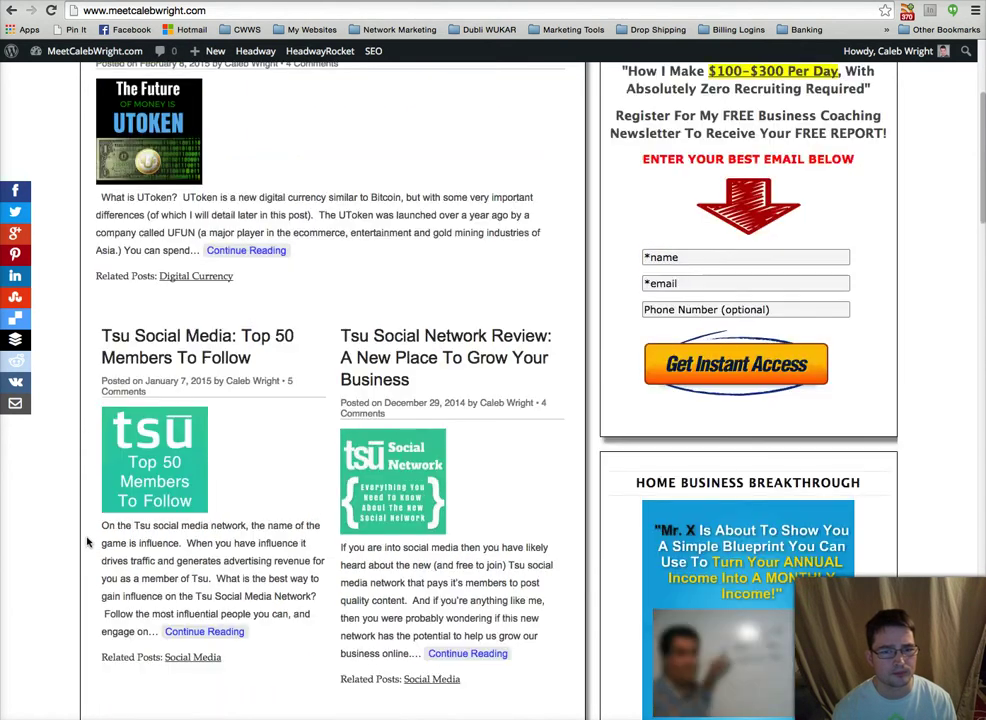
{"action": "left_click", "coordinate": [423, 332]}
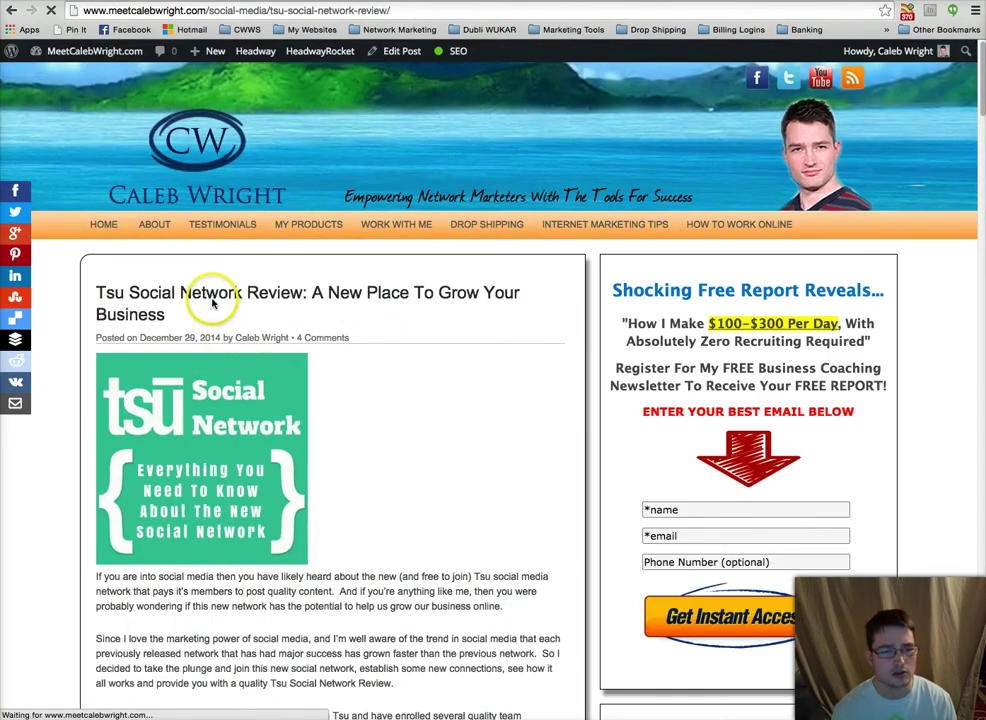
Step: Copy "Tsu Social Network Review" from the post title and search for it as a keyword in Jaaxy
{"action": "left_click_drag", "start_coordinate": [304, 291], "coordinate": [99, 286]}
{"action": "key", "text": "ctrl+c"}
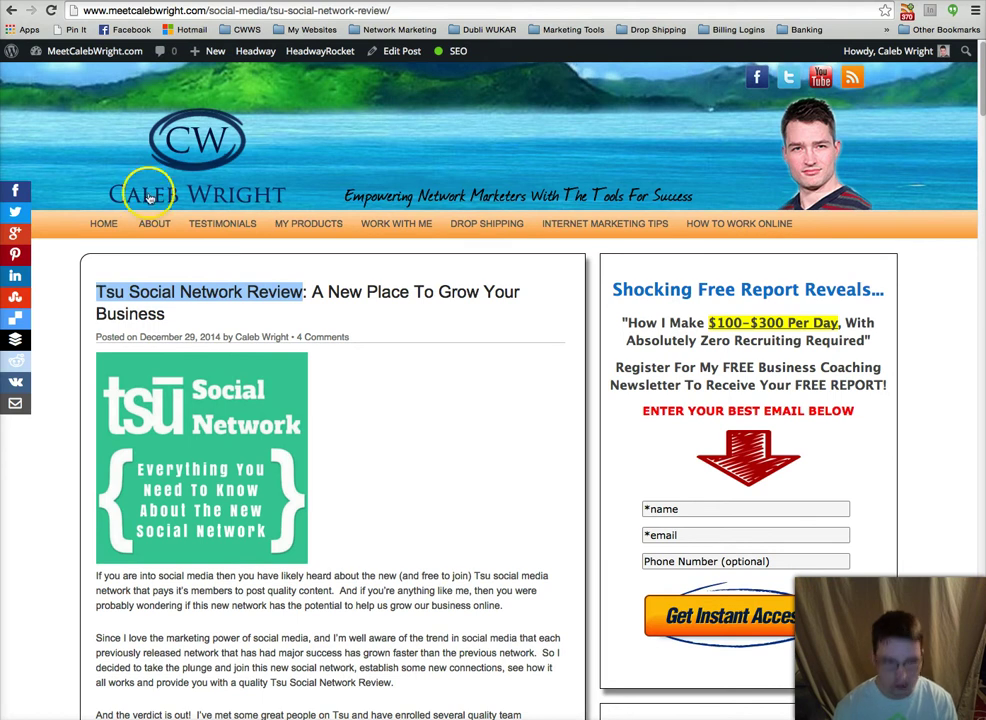
{"action": "key", "text": "ctrl+Tab"}
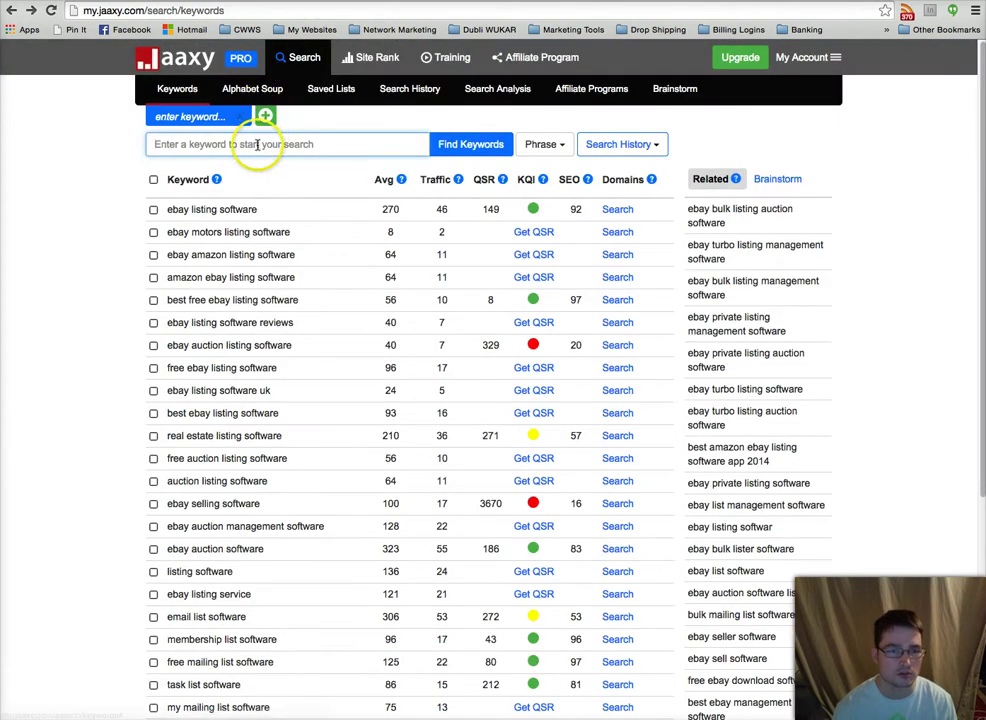
{"action": "key", "text": "ctrl+v"}
{"action": "key", "text": "Return"}
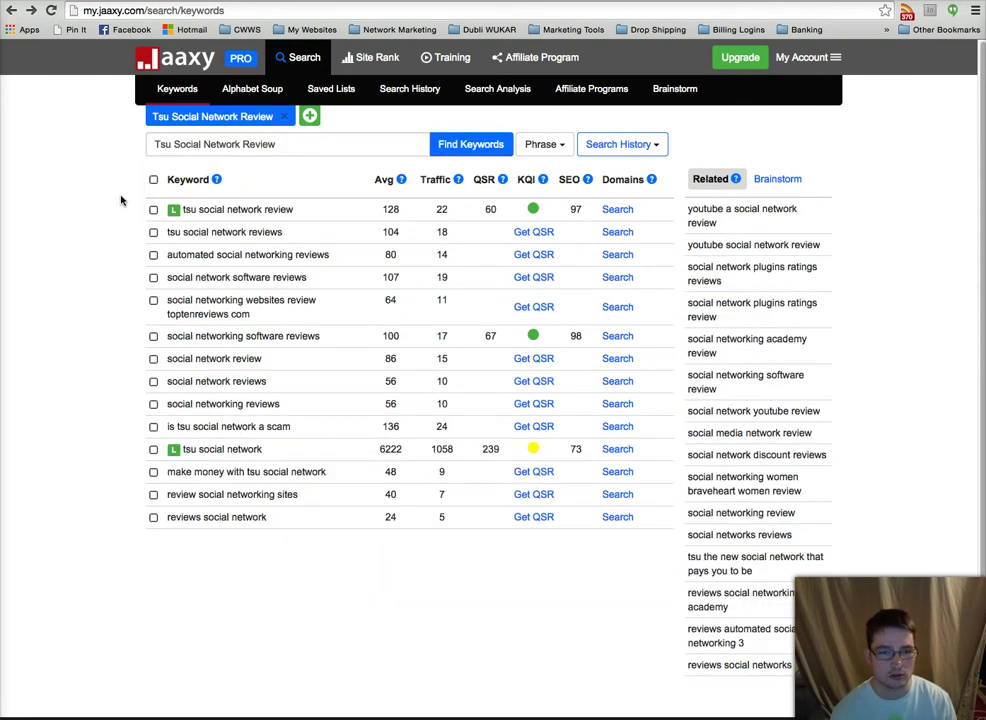
Step: Highlight the keyword "tsu social network review" in the first result row and the phrase in the search field
{"action": "left_click_drag", "start_coordinate": [330, 213], "coordinate": [185, 216]}
{"action": "left_click", "coordinate": [253, 146]}
{"action": "double_click", "coordinate": [260, 144]}
{"action": "left_click", "coordinate": [276, 144]}
{"action": "left_click_drag", "start_coordinate": [277, 144], "coordinate": [154, 144]}
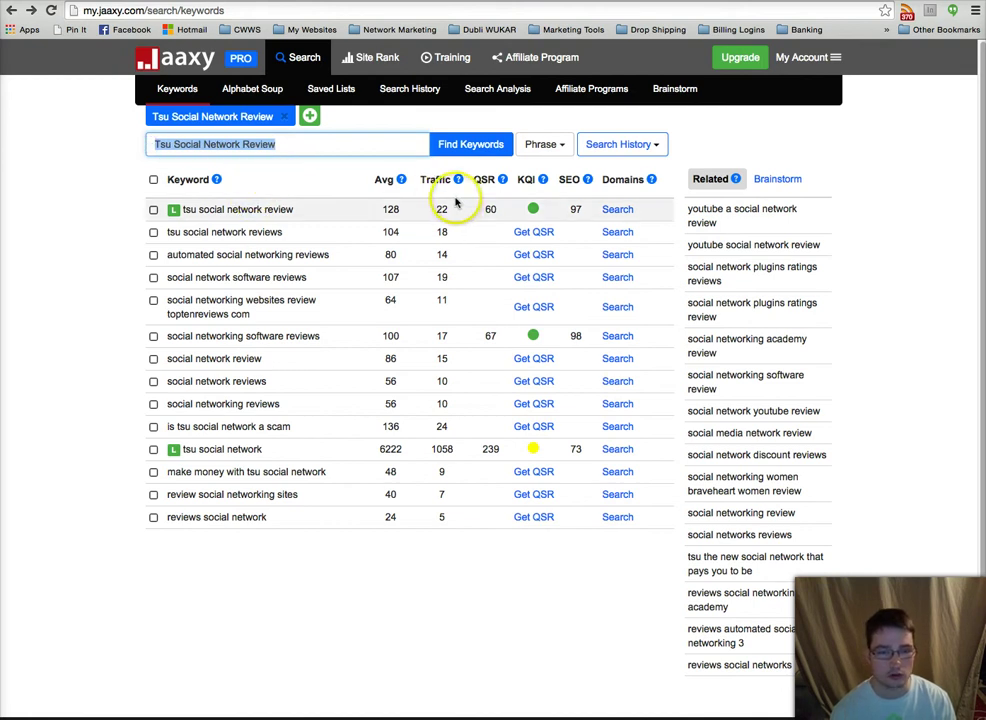
Step: Highlight the average searches and SEO score of "tsu social network review" to examine them
{"action": "left_click", "coordinate": [391, 208]}
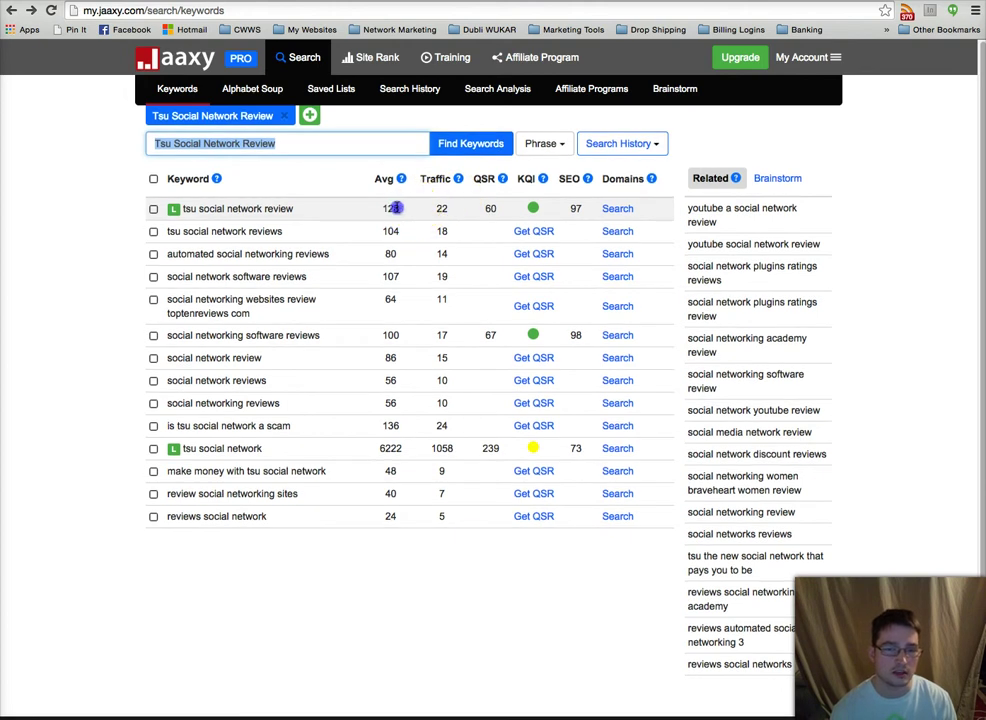
{"action": "left_click", "coordinate": [566, 209]}
{"action": "left_click", "coordinate": [392, 208]}
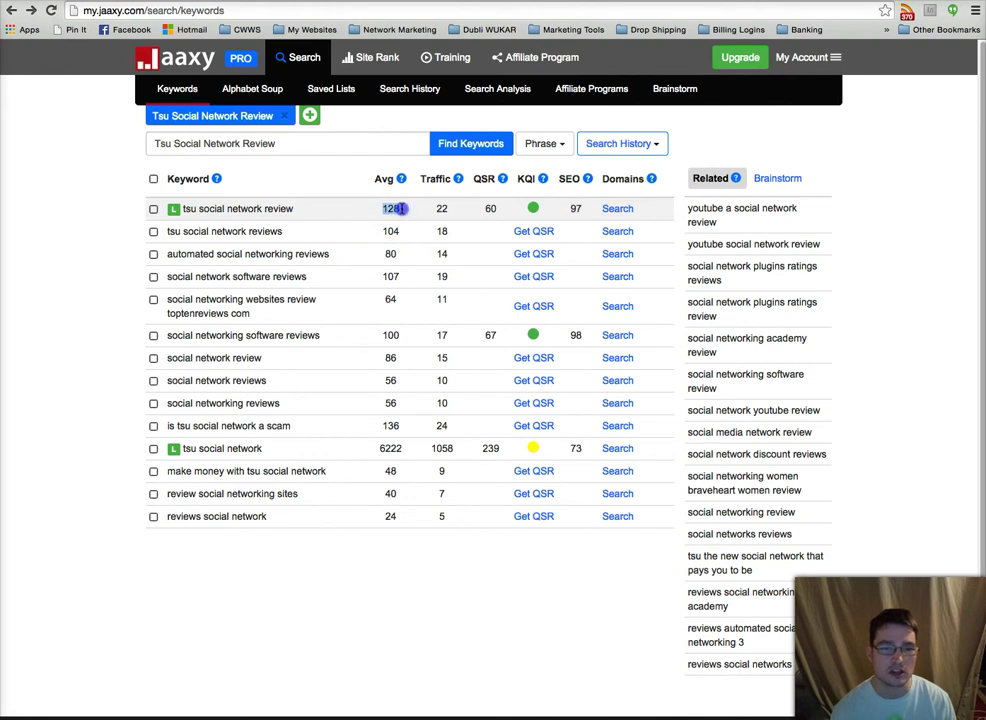
{"action": "left_click", "coordinate": [576, 208]}
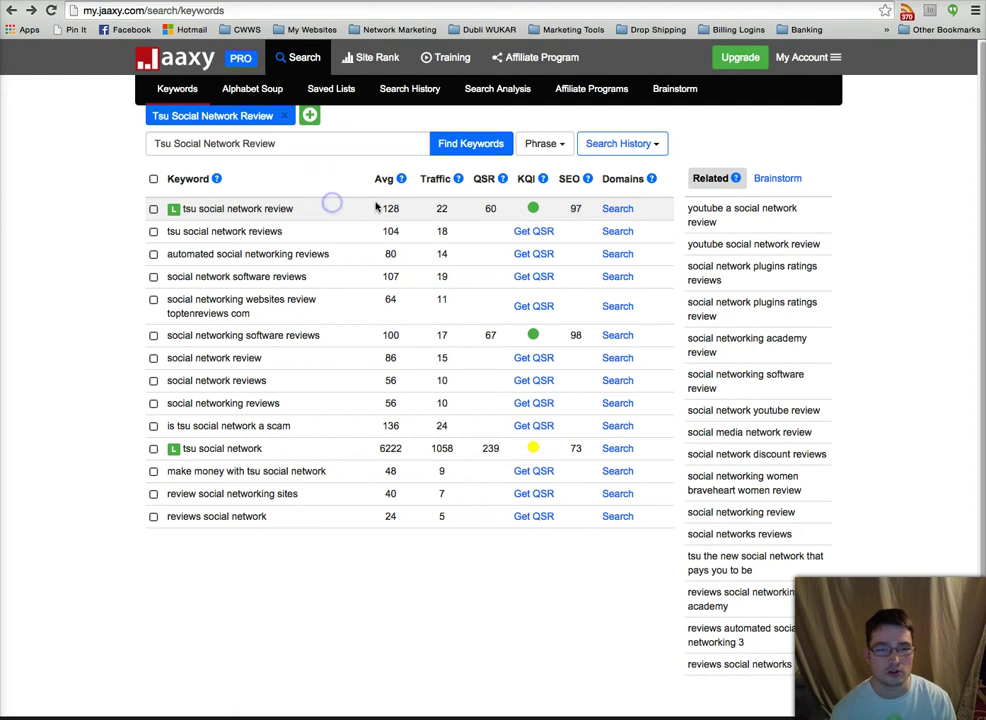
{"action": "left_click", "coordinate": [577, 208]}
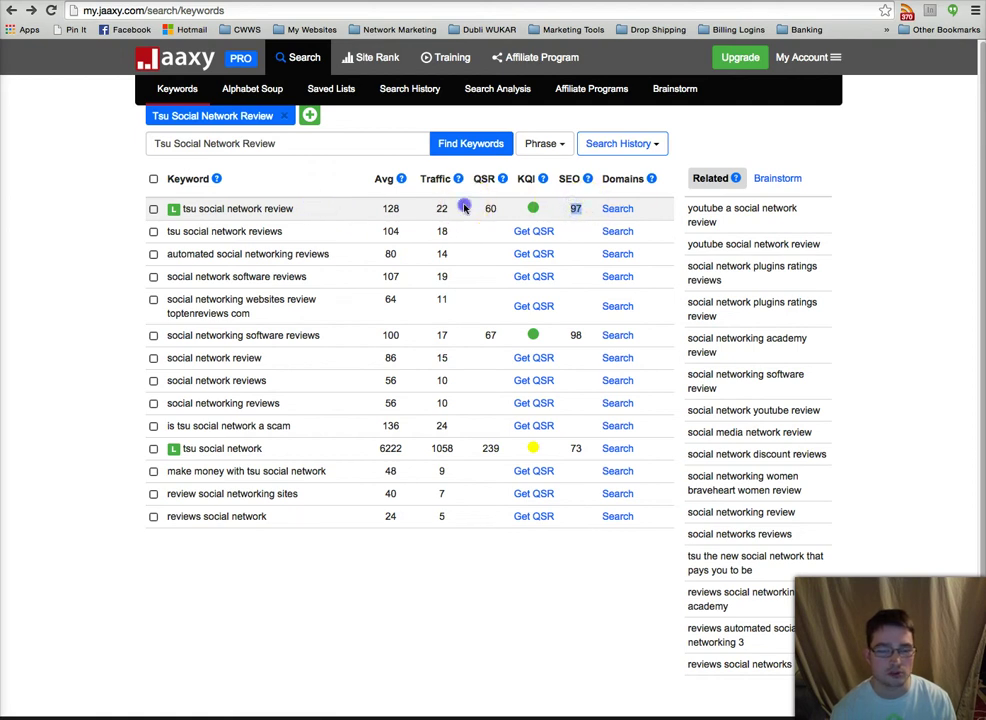
{"action": "left_click", "coordinate": [580, 209]}
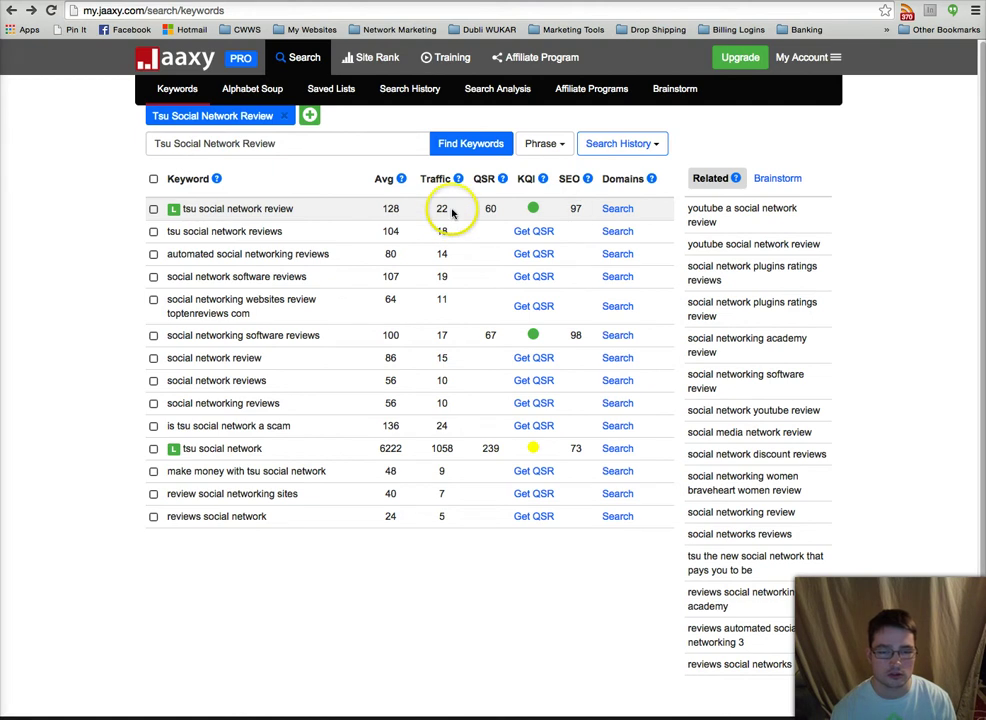
{"action": "left_click_drag", "start_coordinate": [580, 207], "coordinate": [565, 209]}
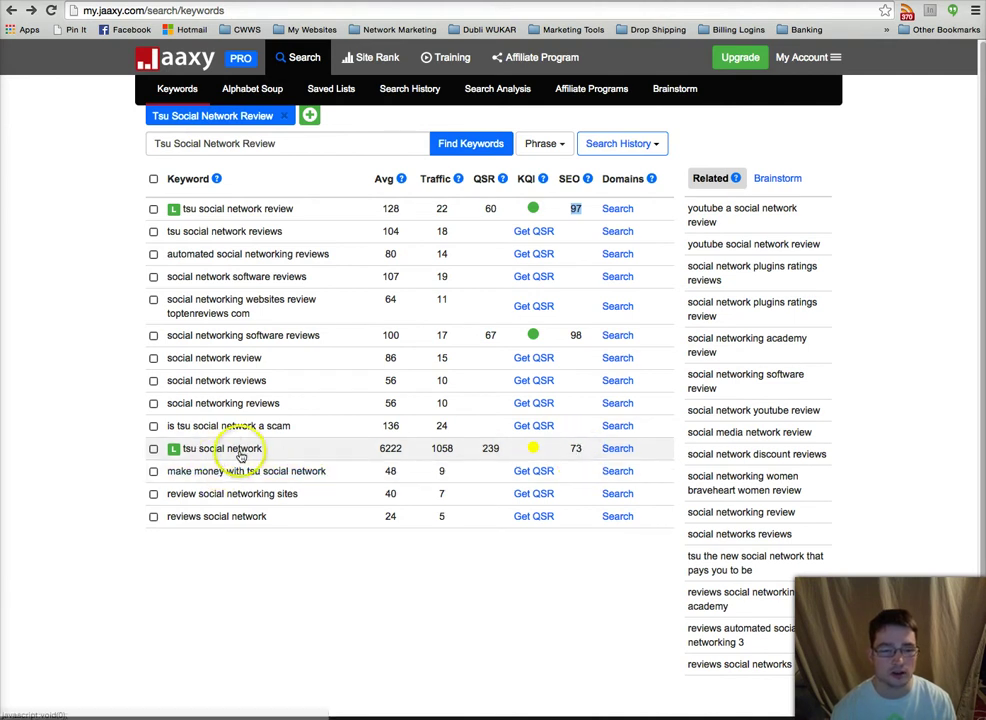
Step: Highlight the related keyword "tsu social network" and its average searches figure
{"action": "left_click_drag", "start_coordinate": [264, 450], "coordinate": [205, 451]}
{"action": "left_click", "coordinate": [185, 452]}
{"action": "triple_click", "coordinate": [185, 452]}
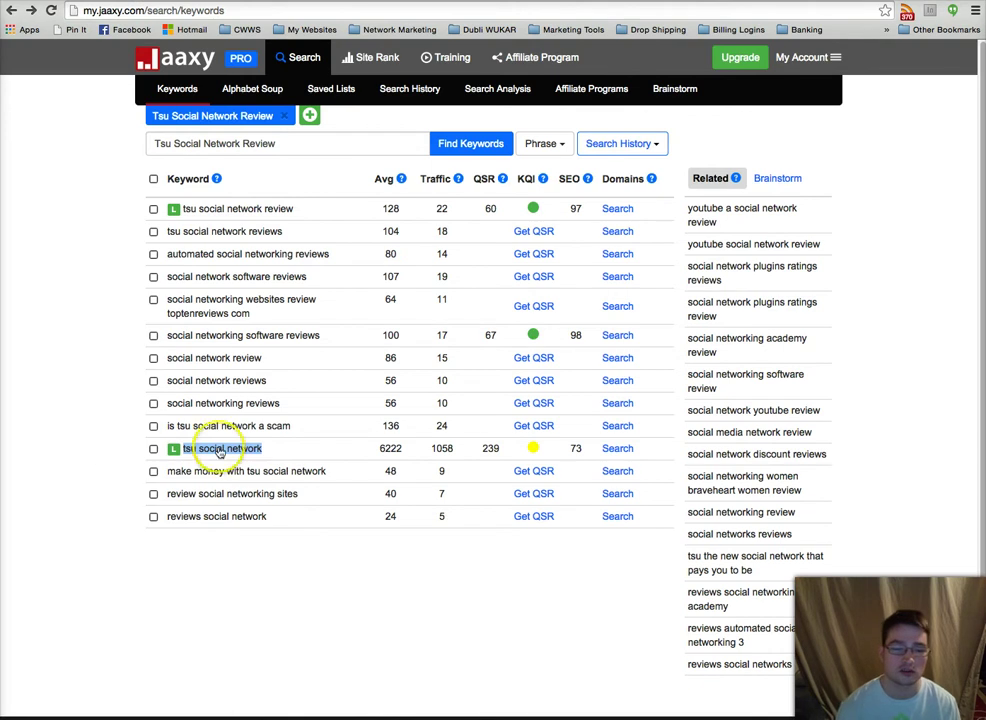
{"action": "left_click_drag", "start_coordinate": [399, 448], "coordinate": [379, 451]}
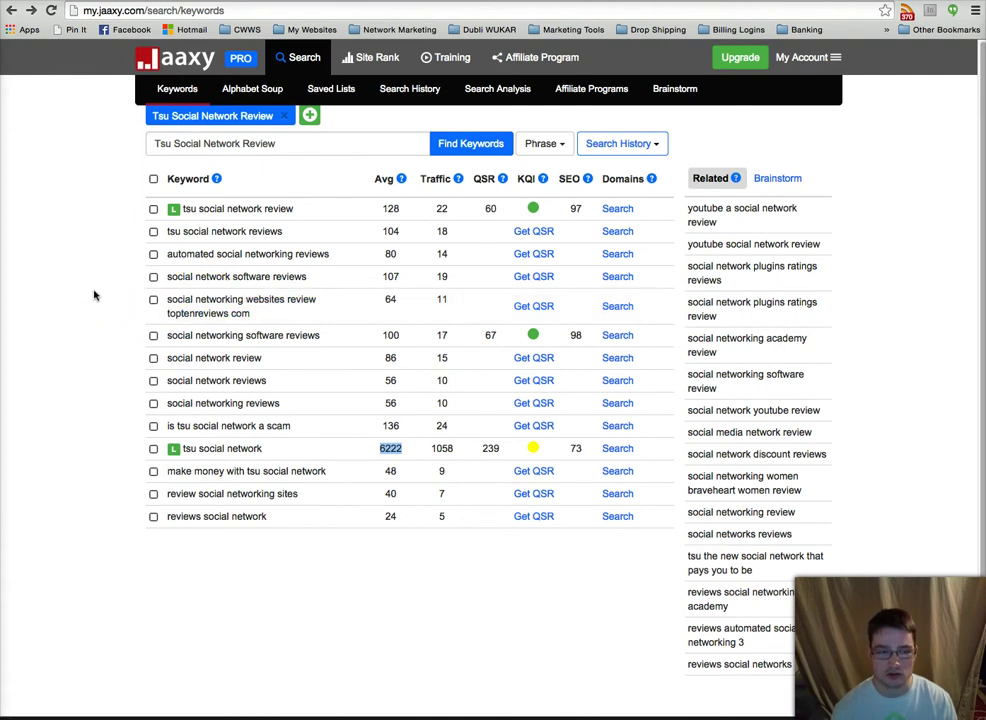
Step: Select the keywords "tsu social network review", "tsu social network reviews", "social network review" and "social networking reviews"
{"action": "left_click", "coordinate": [153, 209]}
{"action": "left_click", "coordinate": [153, 231]}
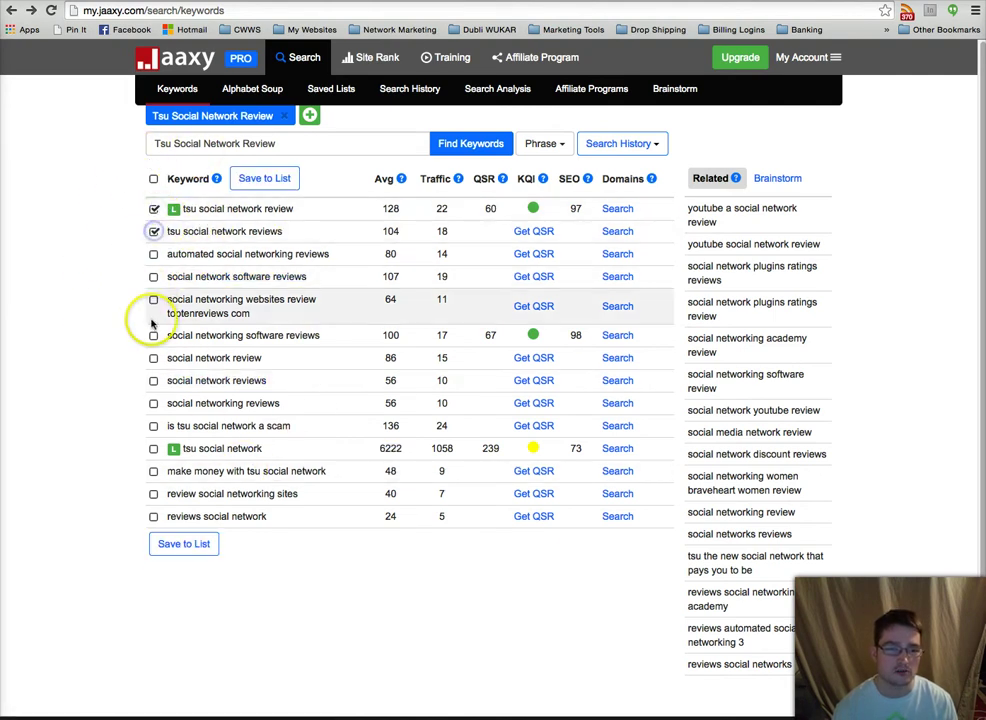
{"action": "left_click", "coordinate": [153, 358]}
{"action": "left_click", "coordinate": [153, 403]}
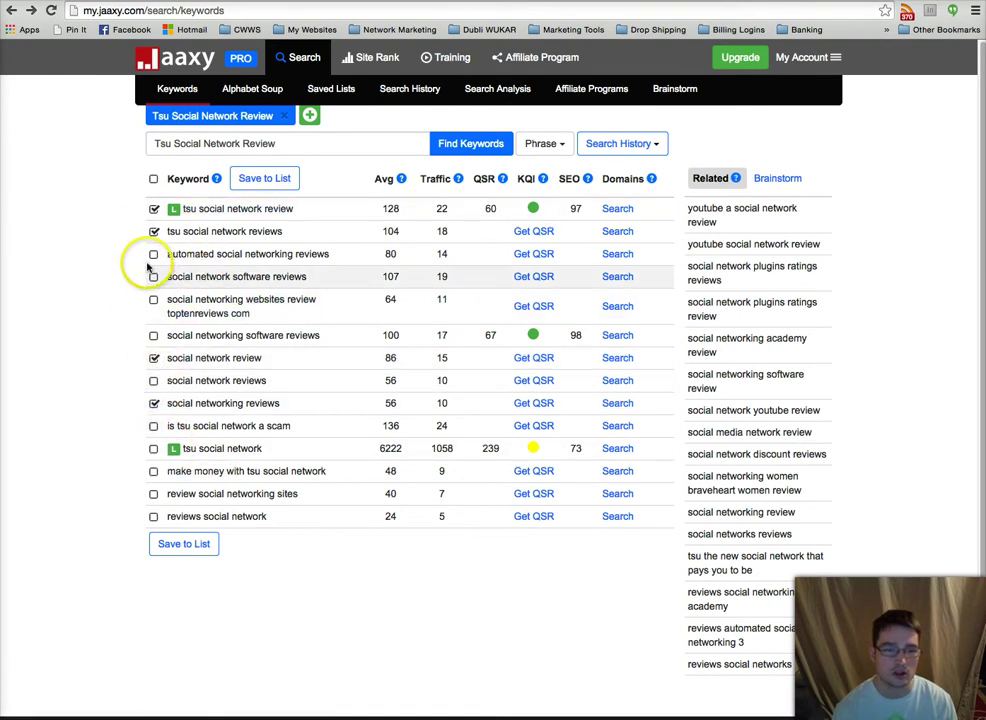
Step: Save the selected keywords to a new list named "TSU Keywords" and view the saved list
{"action": "left_click", "coordinate": [257, 182]}
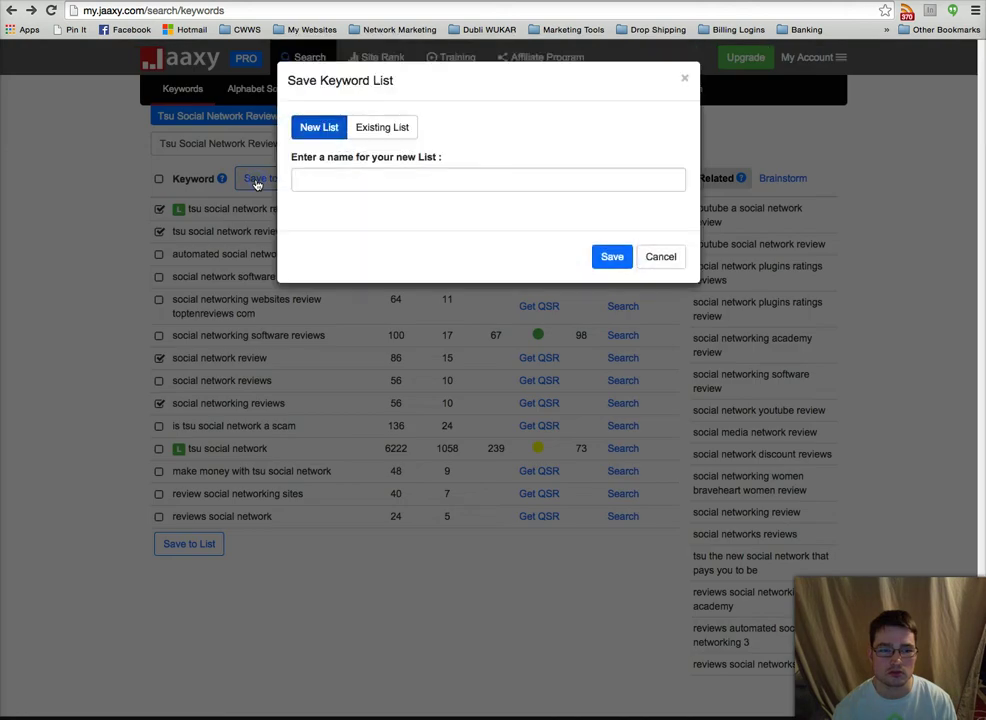
{"action": "left_click", "coordinate": [340, 177]}
{"action": "type", "text": "T"}
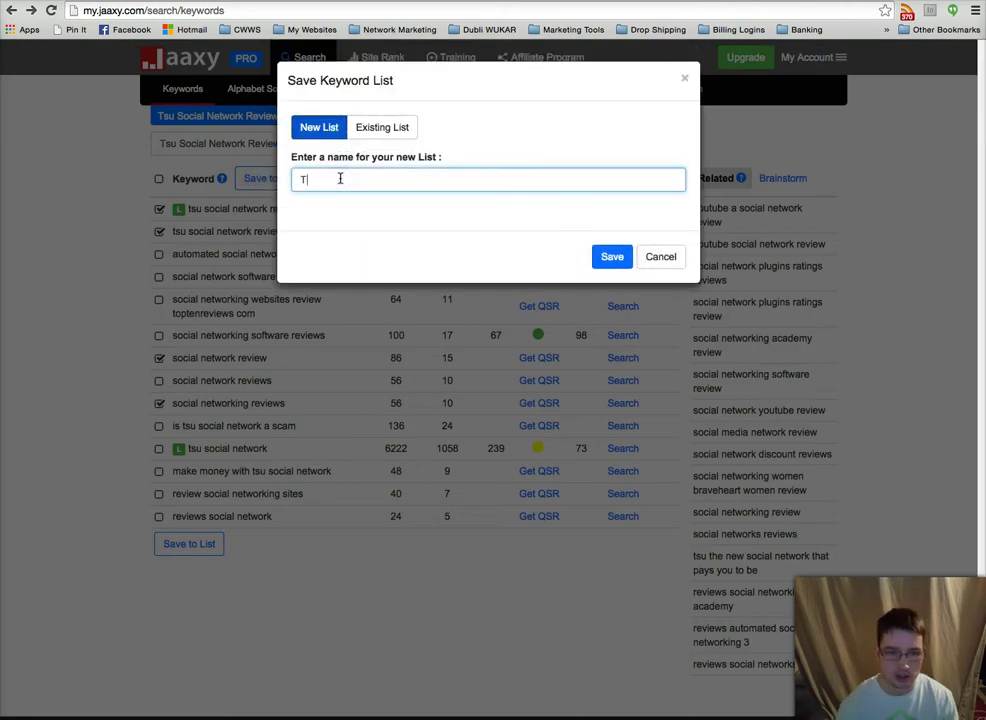
{"action": "type", "text": "SU Keywords"}
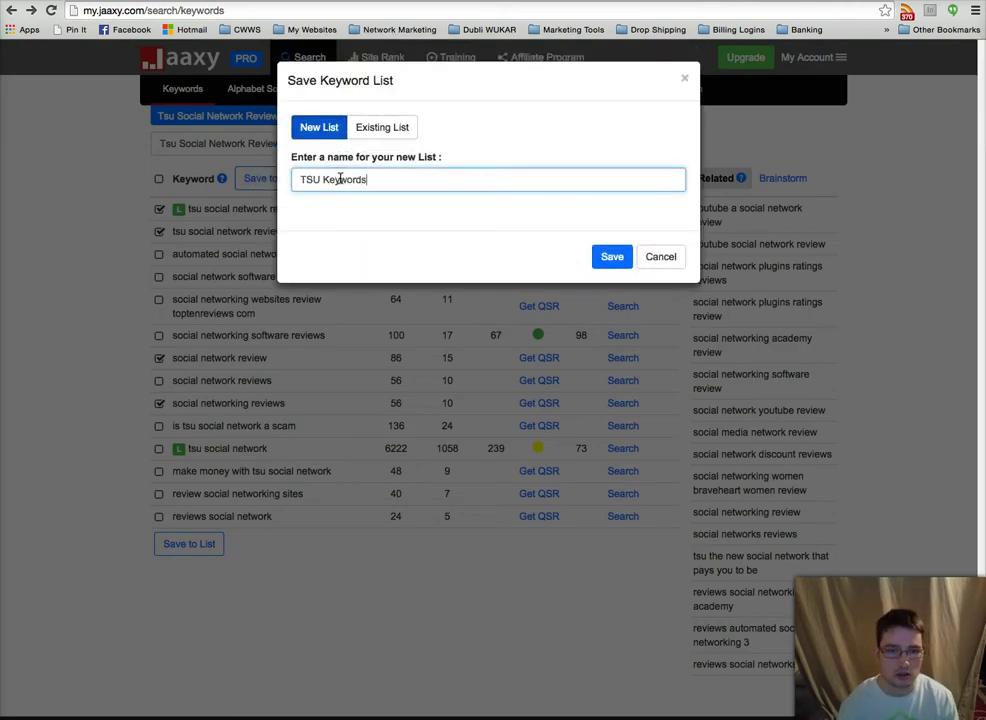
{"action": "left_click", "coordinate": [612, 256]}
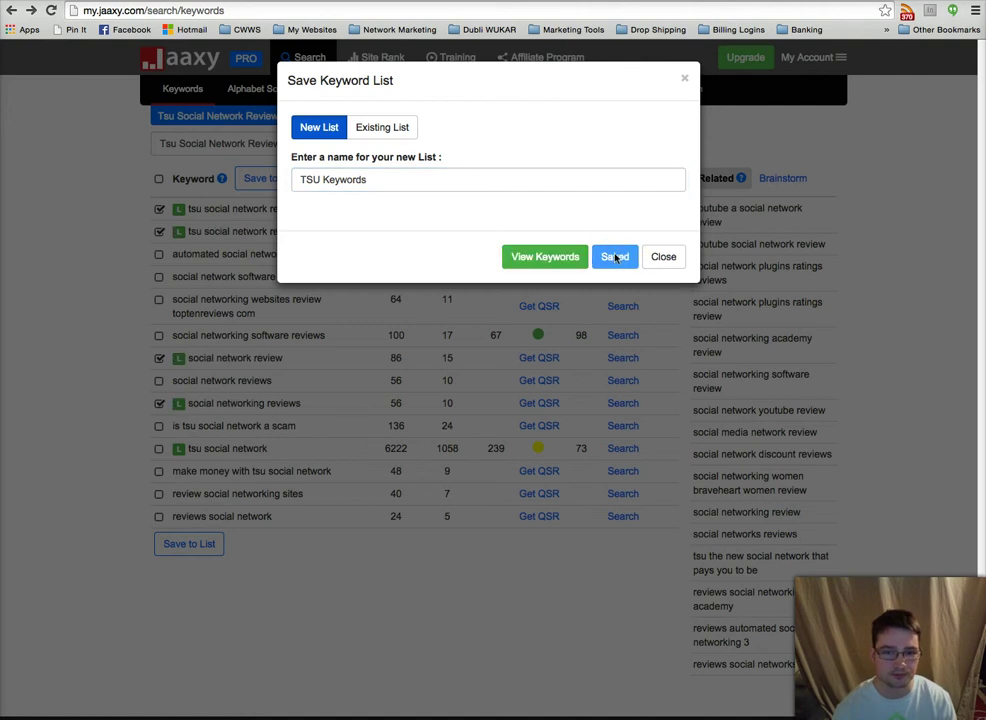
{"action": "left_click", "coordinate": [543, 258]}
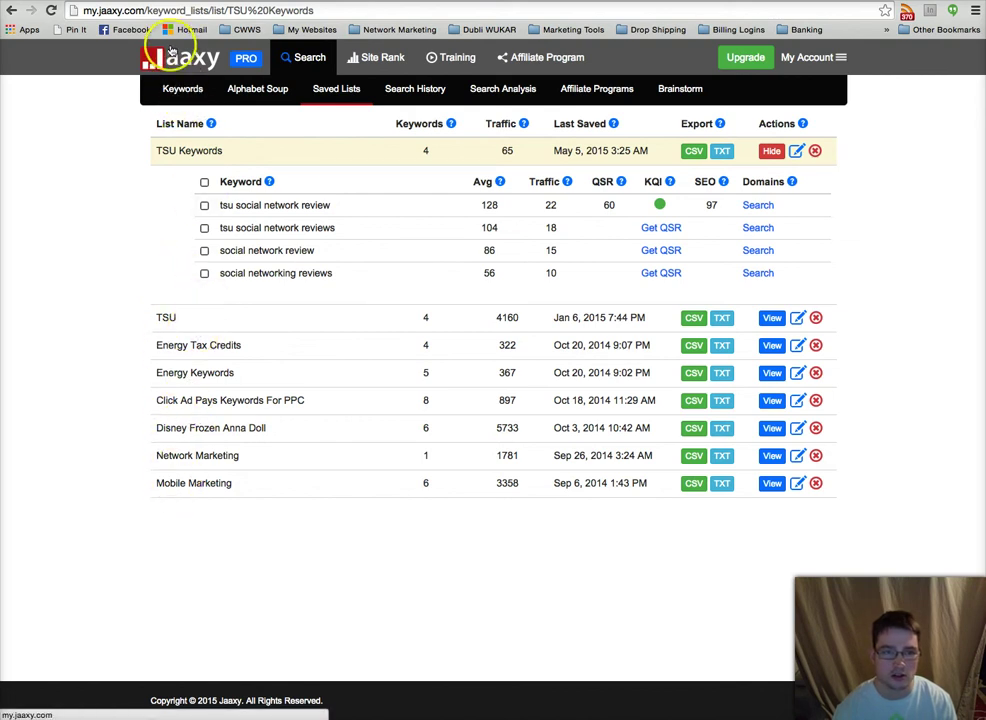
Step: Return to the keyword search for "tsu social network review" and highlight the QSR column heading
{"action": "left_click", "coordinate": [179, 95]}
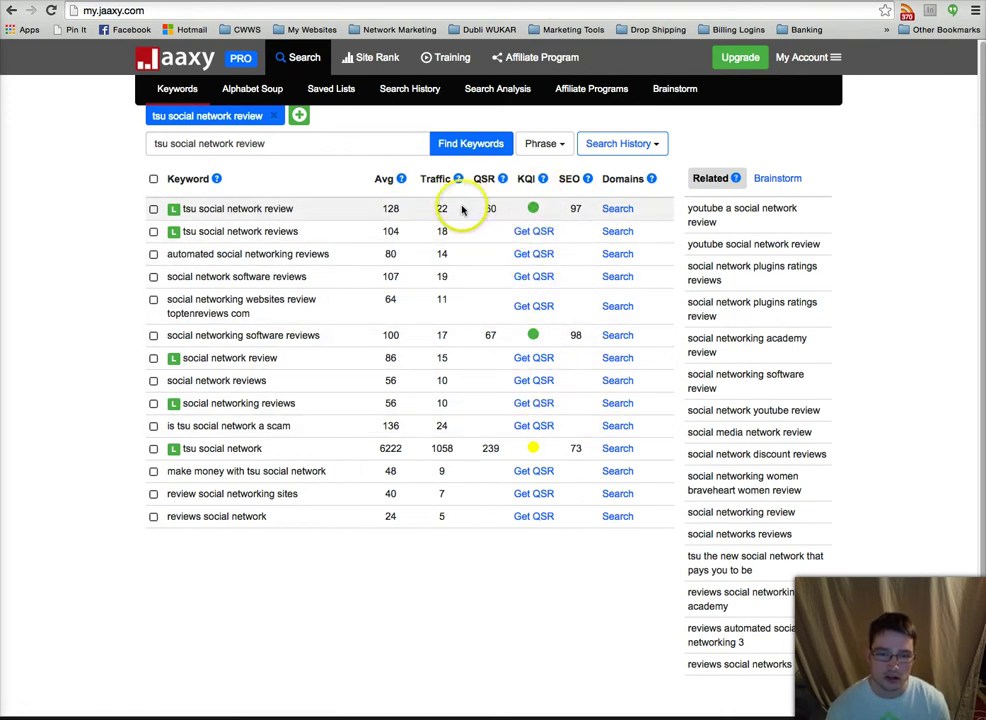
{"action": "double_click", "coordinate": [484, 178]}
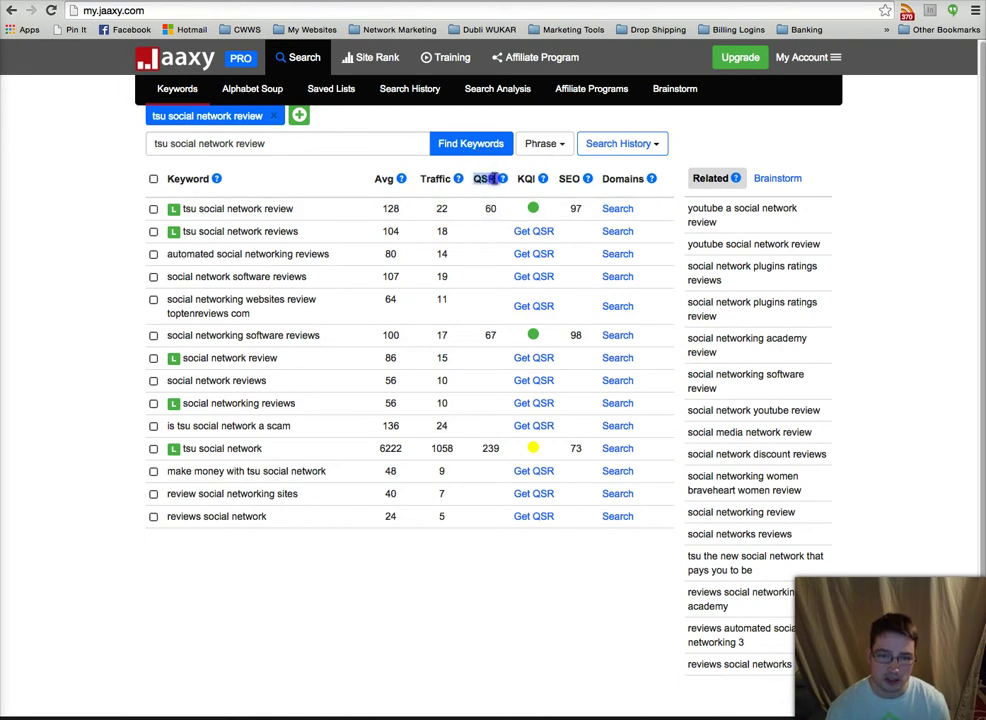
{"action": "left_click", "coordinate": [489, 178]}
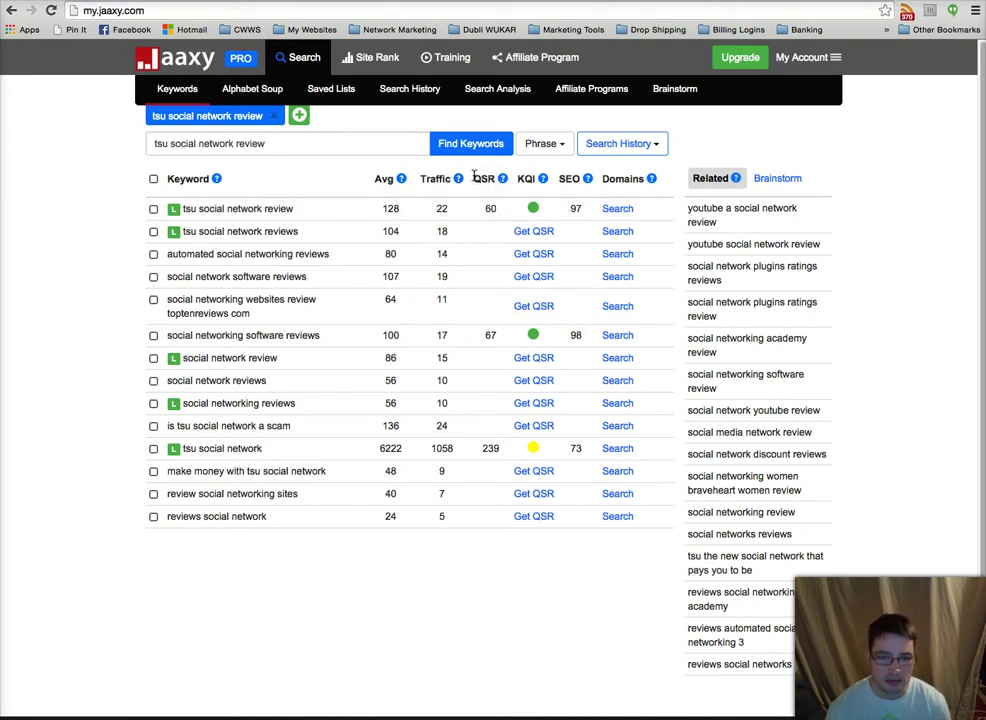
{"action": "double_click", "coordinate": [476, 178]}
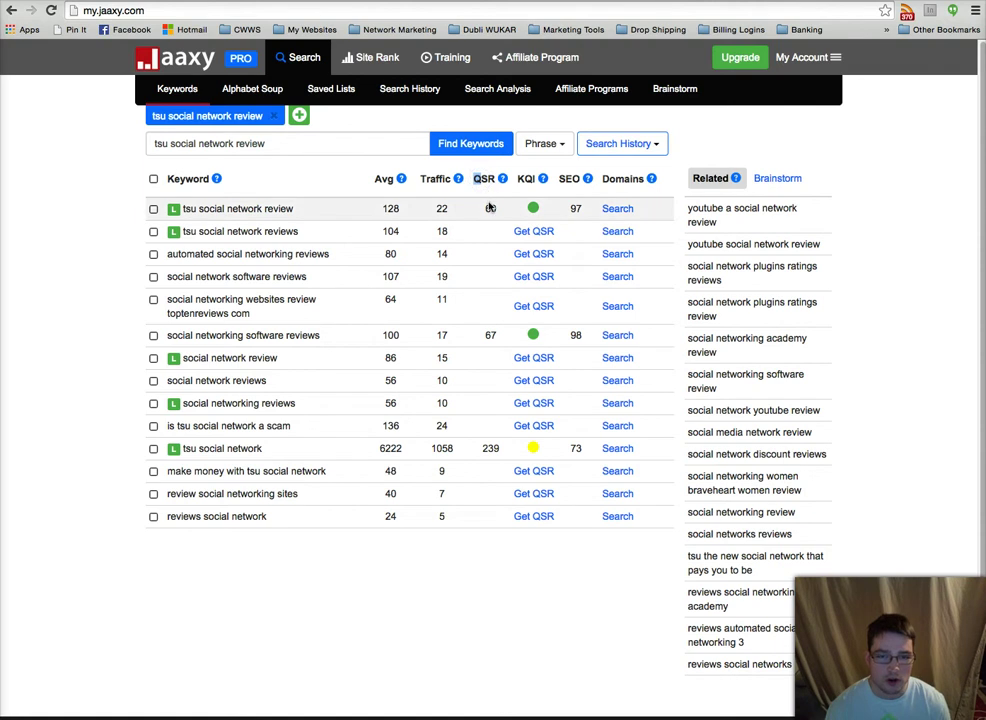
Step: Highlight the QSR value of "tsu social network review" to examine its competition
{"action": "left_click", "coordinate": [490, 209]}
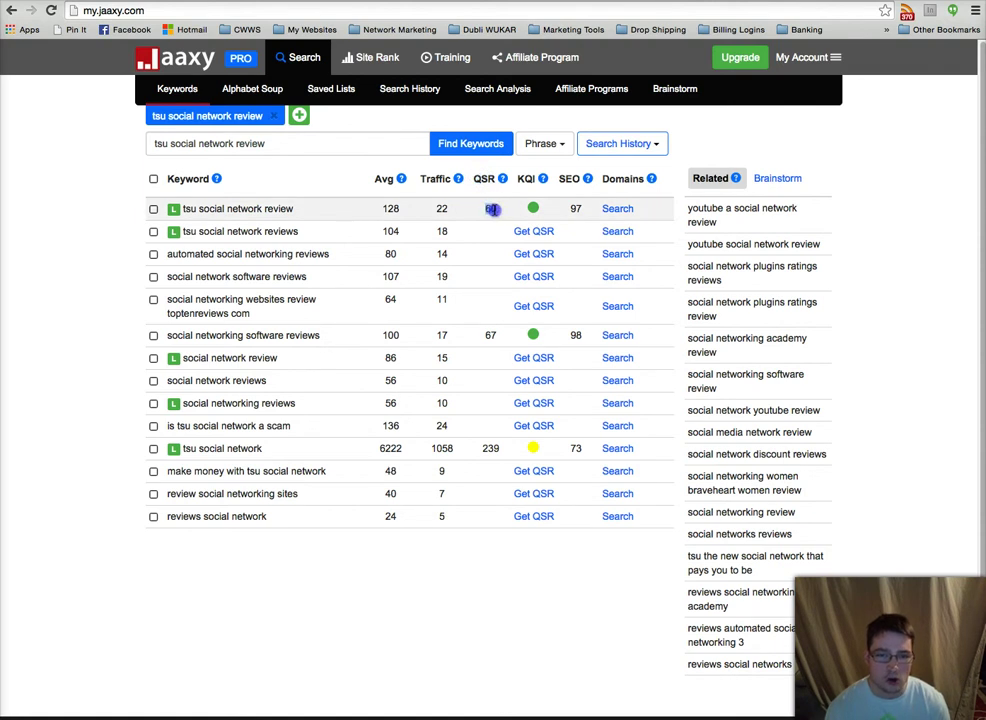
{"action": "left_click", "coordinate": [485, 328]}
{"action": "left_click", "coordinate": [487, 210]}
{"action": "double_click", "coordinate": [490, 208]}
{"action": "left_click", "coordinate": [495, 208]}
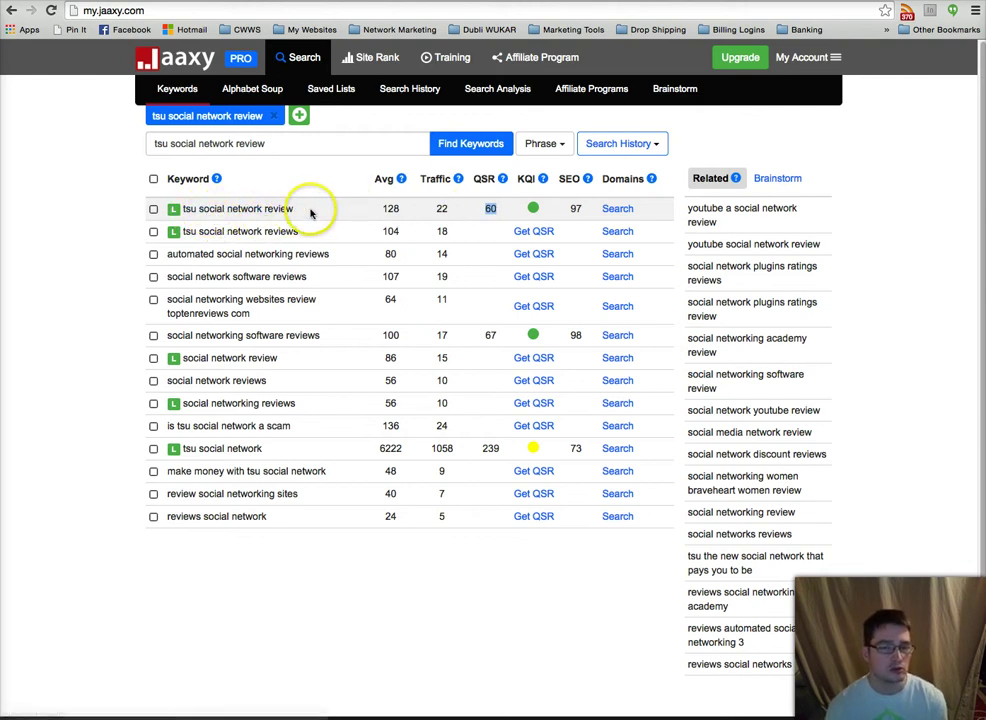
{"action": "left_click", "coordinate": [489, 208]}
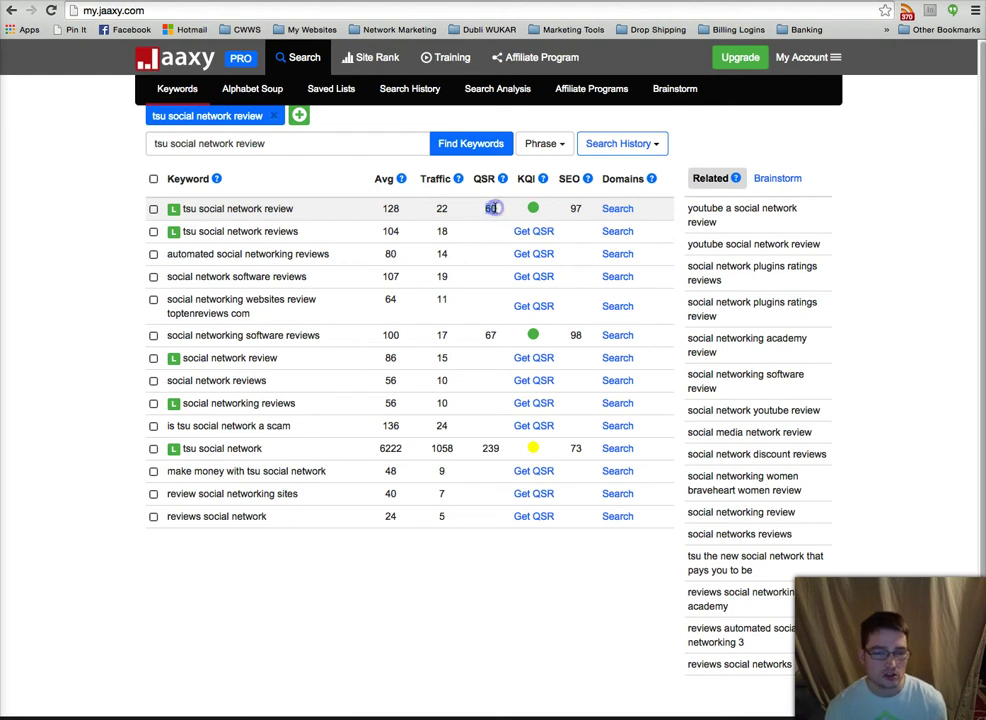
Step: Highlight the keyword "tsu social network review" in the first row, and highlight its traffic figure
{"action": "left_click_drag", "start_coordinate": [295, 208], "coordinate": [189, 209]}
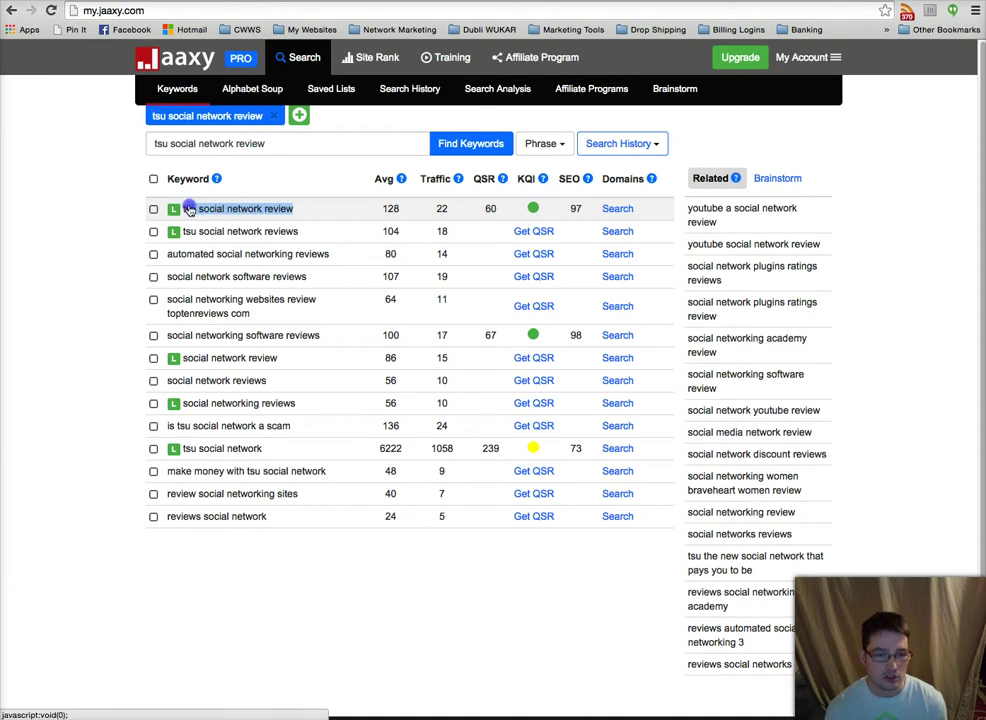
{"action": "left_click", "coordinate": [433, 200]}
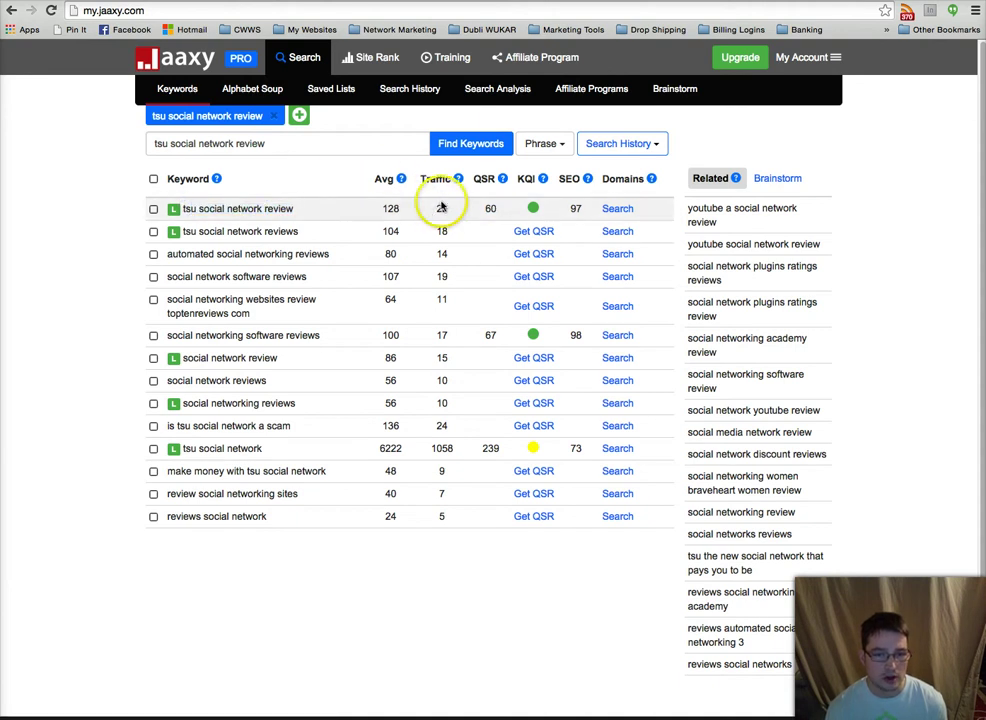
{"action": "left_click_drag", "start_coordinate": [437, 210], "coordinate": [447, 208]}
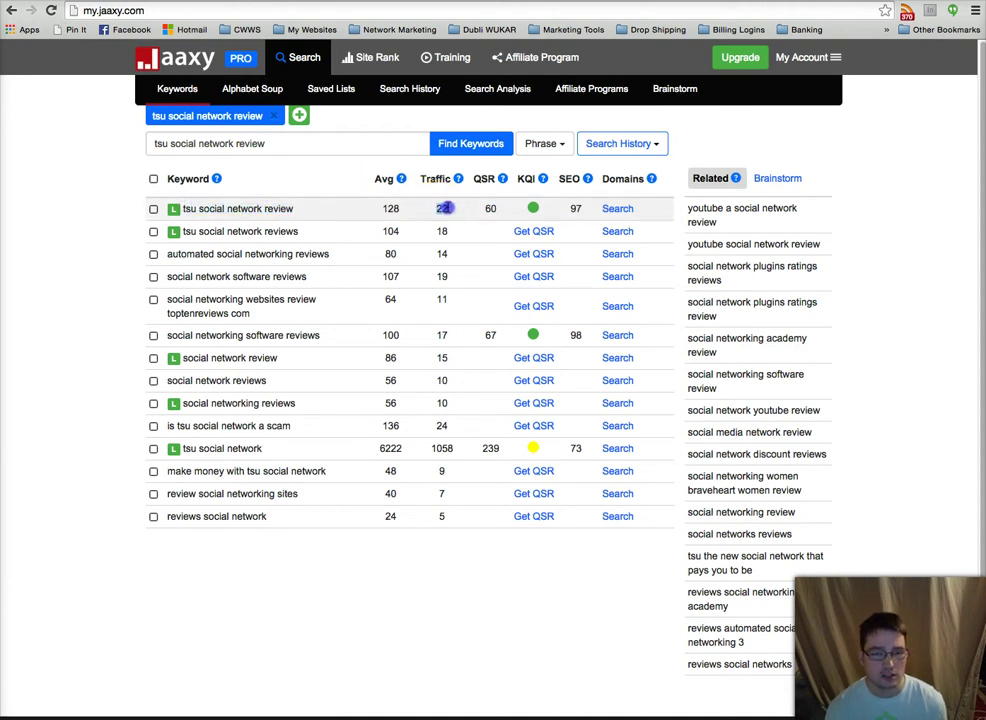
Step: Highlight the traffic figure of "tsu social network review", and highlight its average search figure
{"action": "left_click", "coordinate": [442, 208]}
{"action": "double_click", "coordinate": [440, 209]}
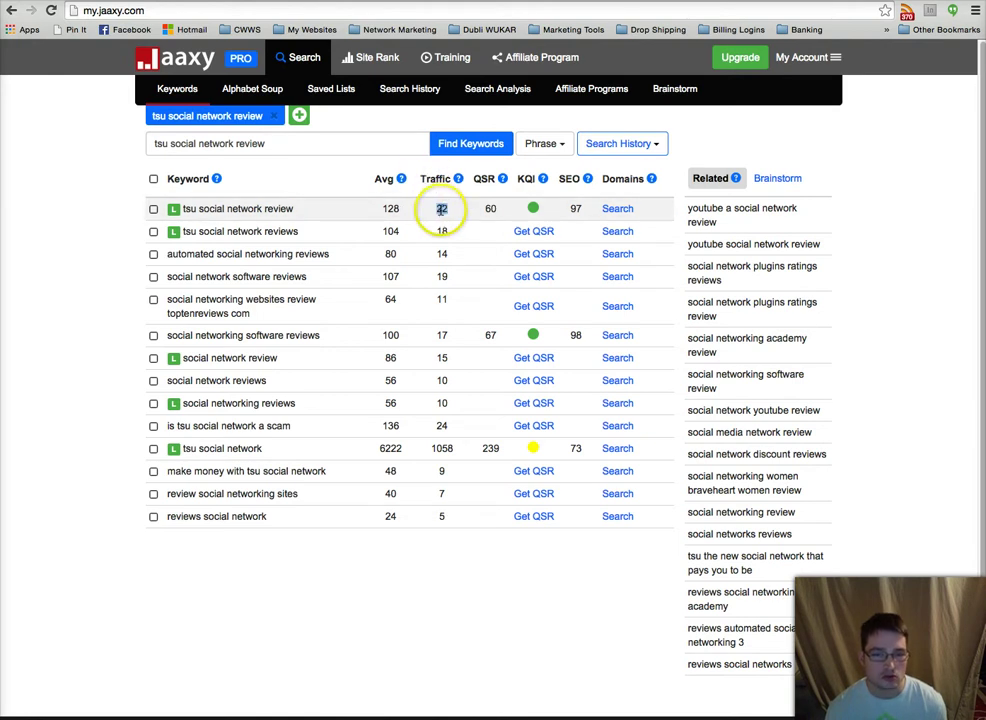
{"action": "left_click_drag", "start_coordinate": [398, 209], "coordinate": [383, 207]}
{"action": "left_click", "coordinate": [460, 209]}
{"action": "left_click", "coordinate": [403, 209]}
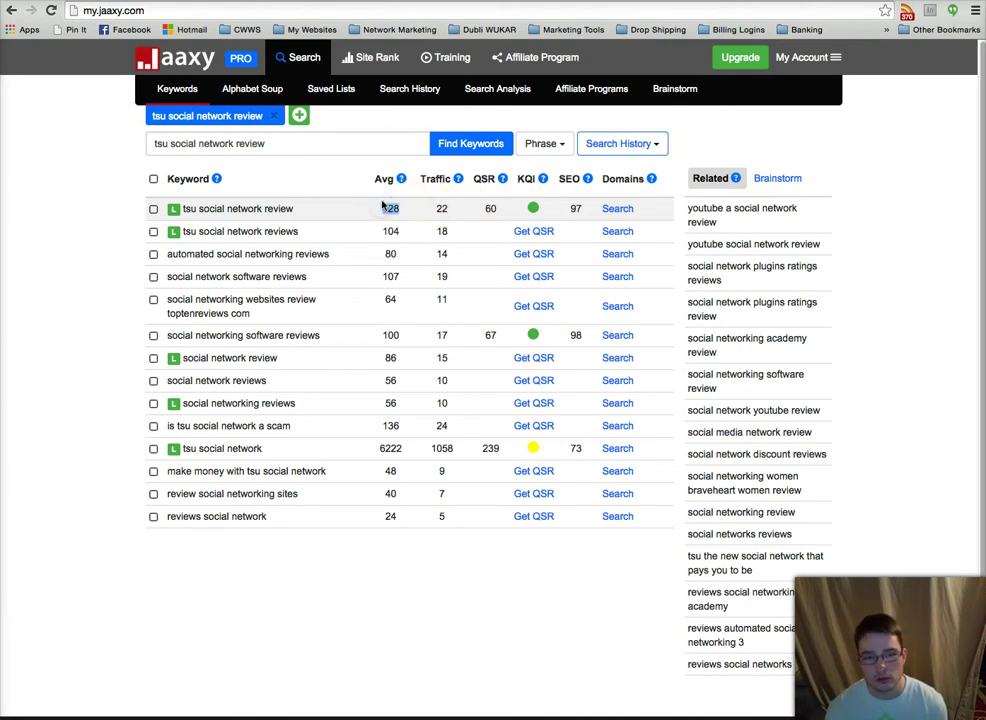
Step: Highlight the first row's traffic figure again, and highlight its SEO score
{"action": "left_click", "coordinate": [444, 209]}
{"action": "double_click", "coordinate": [444, 209]}
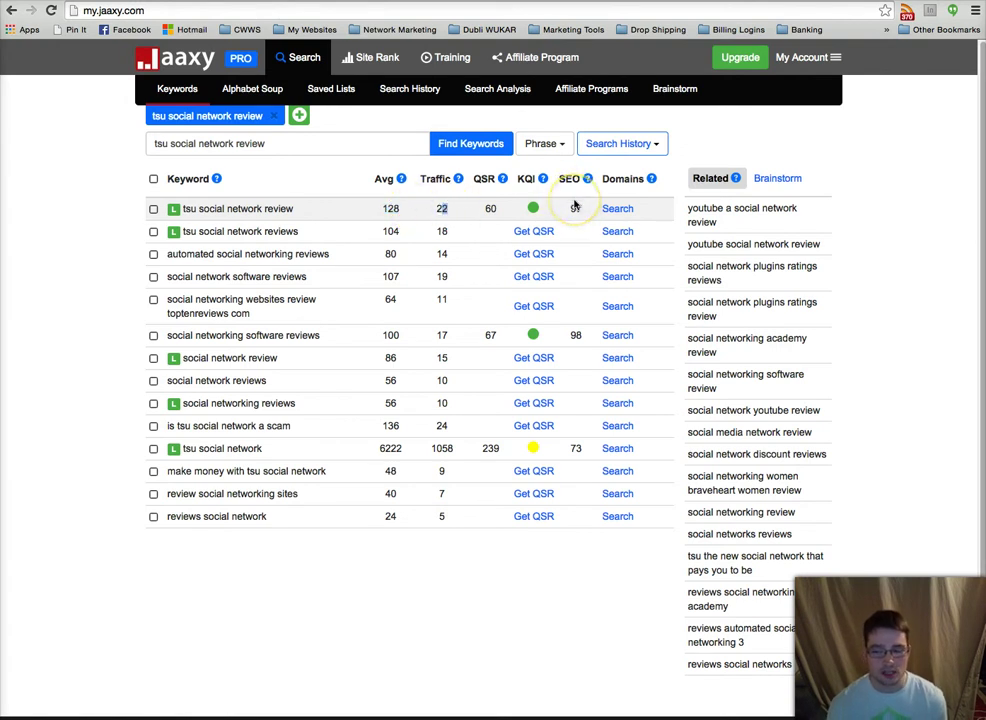
{"action": "left_click_drag", "start_coordinate": [576, 204], "coordinate": [569, 207]}
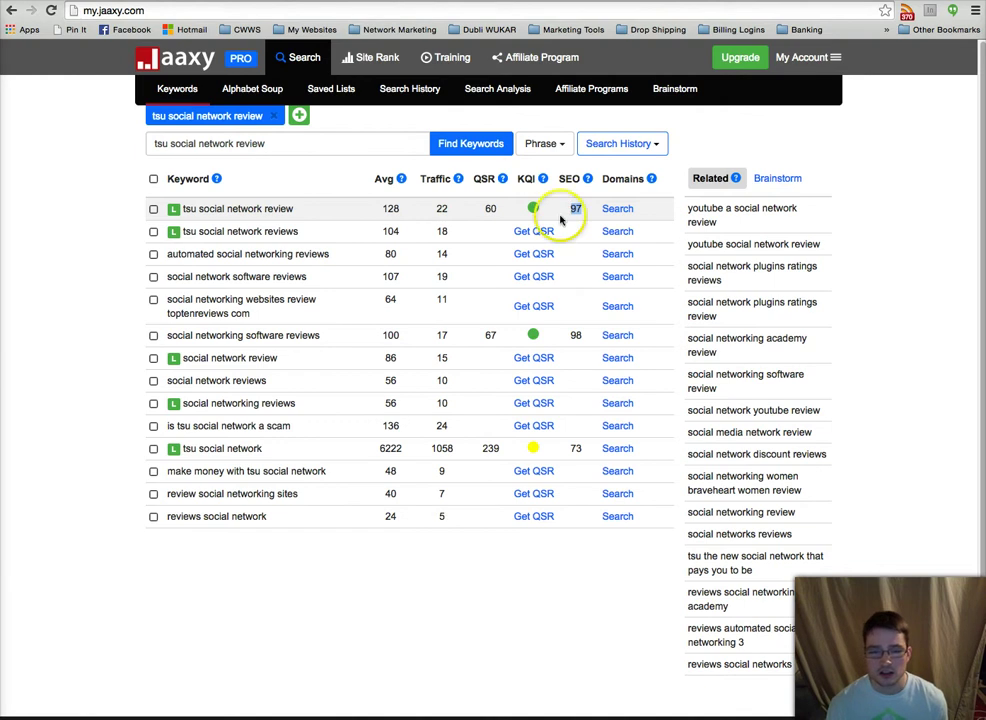
Step: Clear the highlighting and examine the average search figures of the first few keywords
{"action": "left_click", "coordinate": [386, 210]}
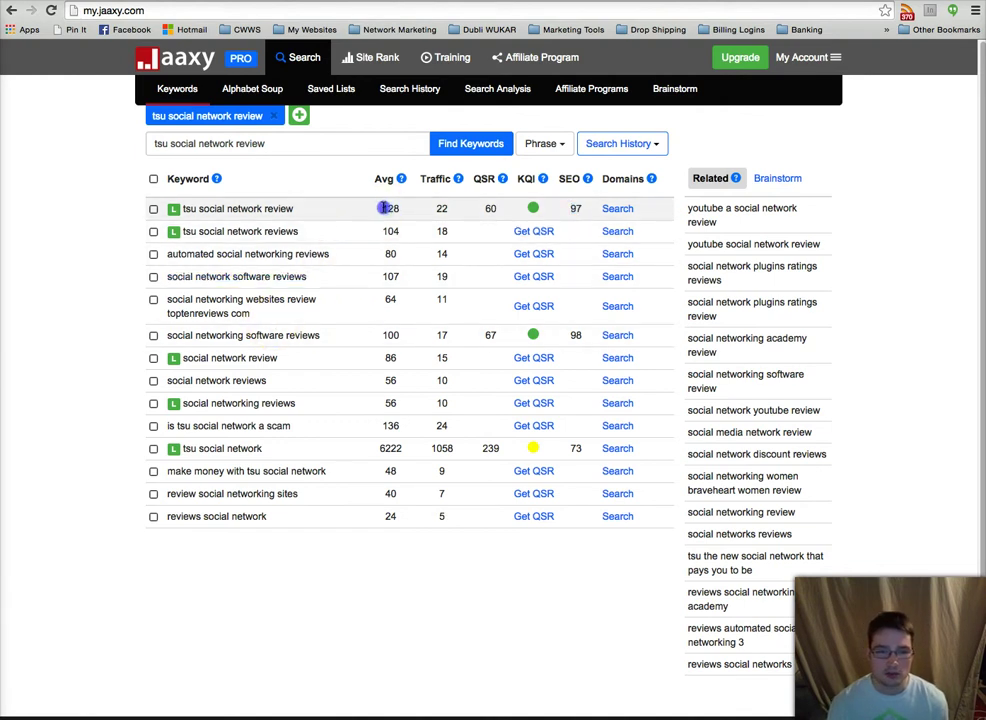
{"action": "left_click", "coordinate": [386, 209]}
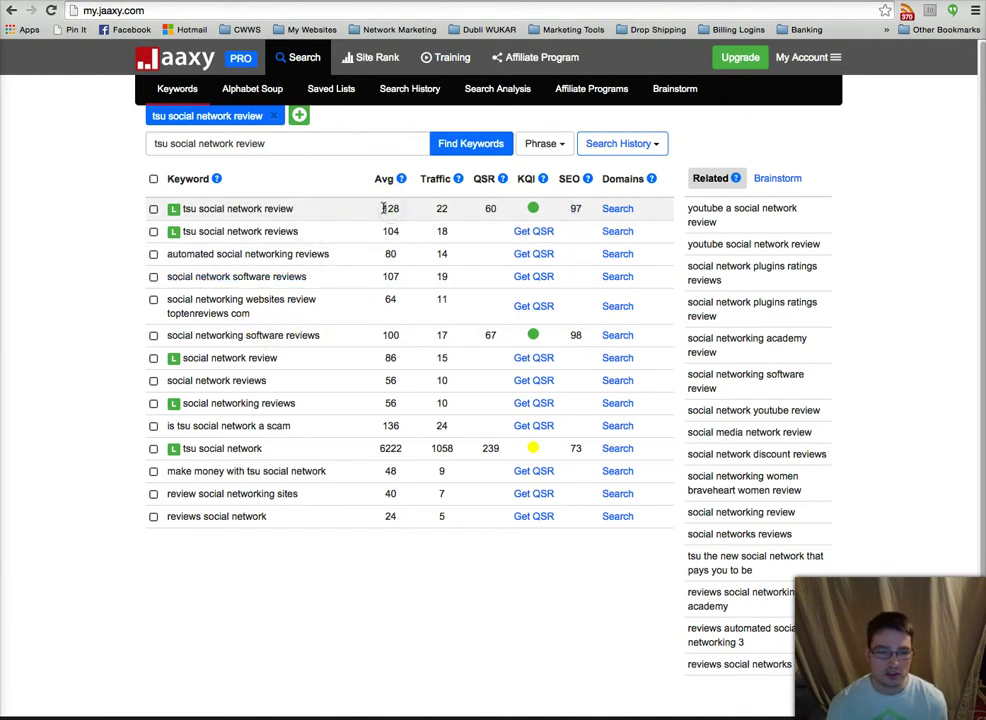
{"action": "left_click", "coordinate": [397, 228]}
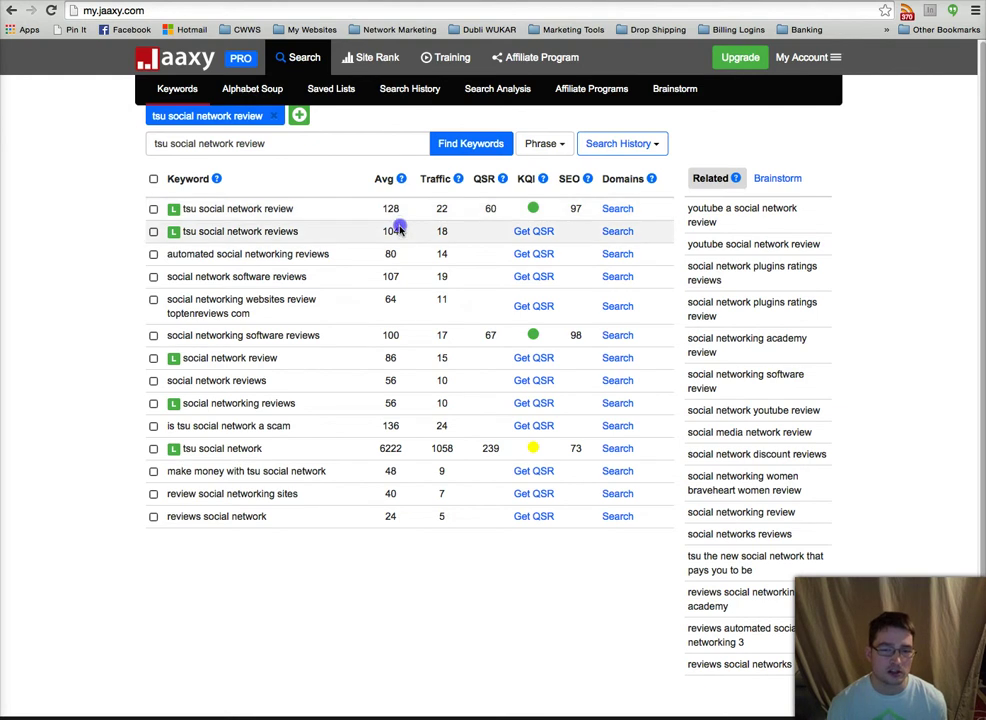
{"action": "left_click", "coordinate": [385, 207]}
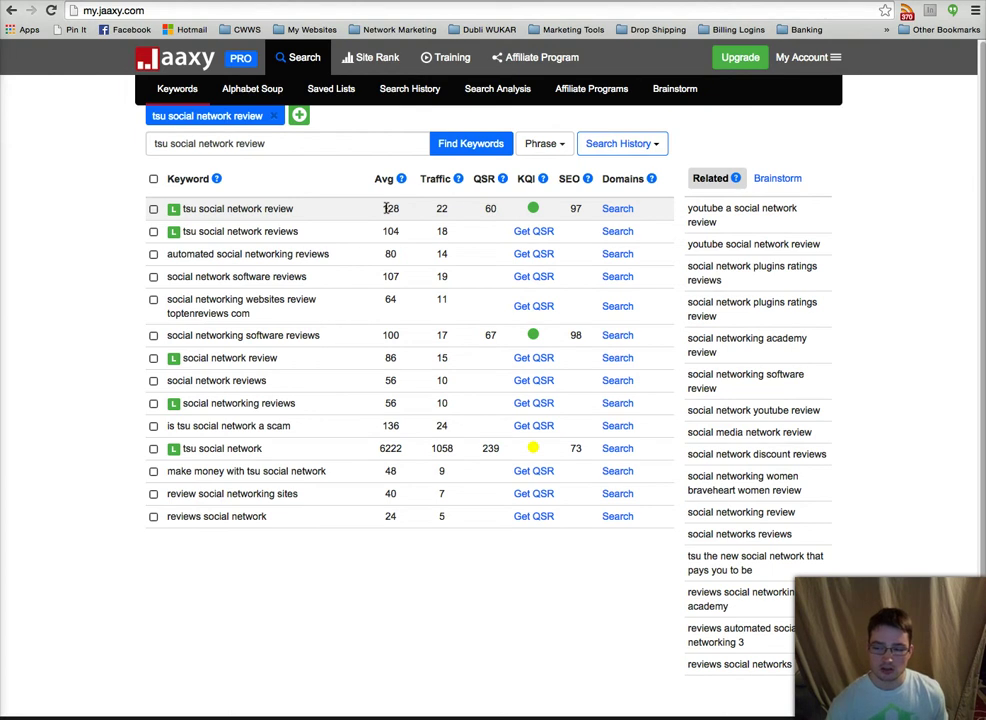
{"action": "left_click", "coordinate": [397, 262]}
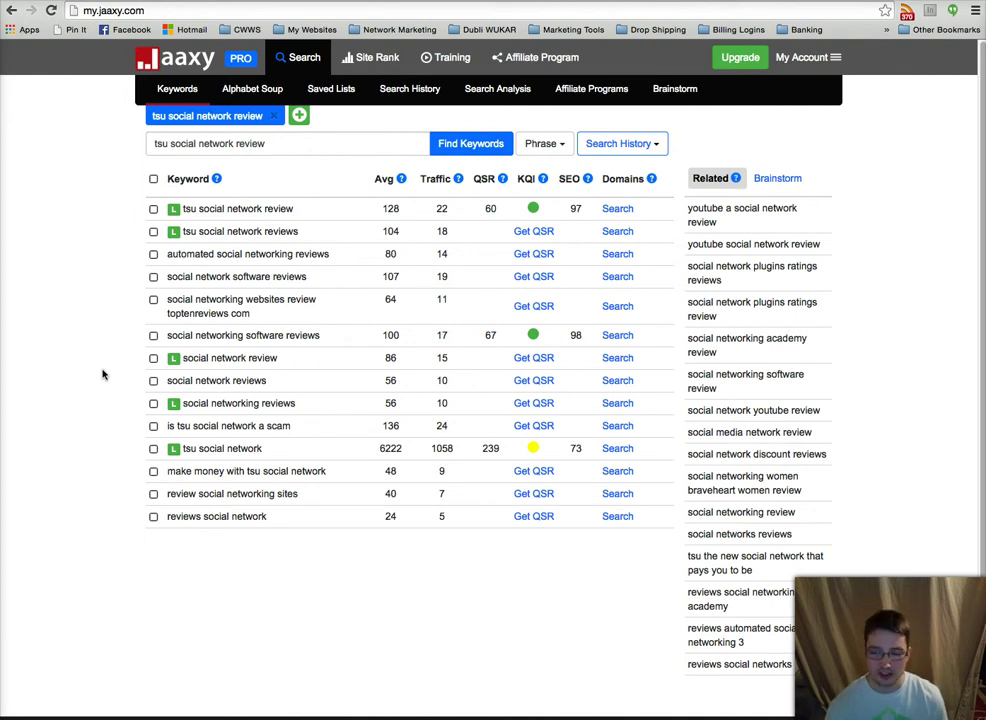
{"action": "left_click", "coordinate": [113, 222]}
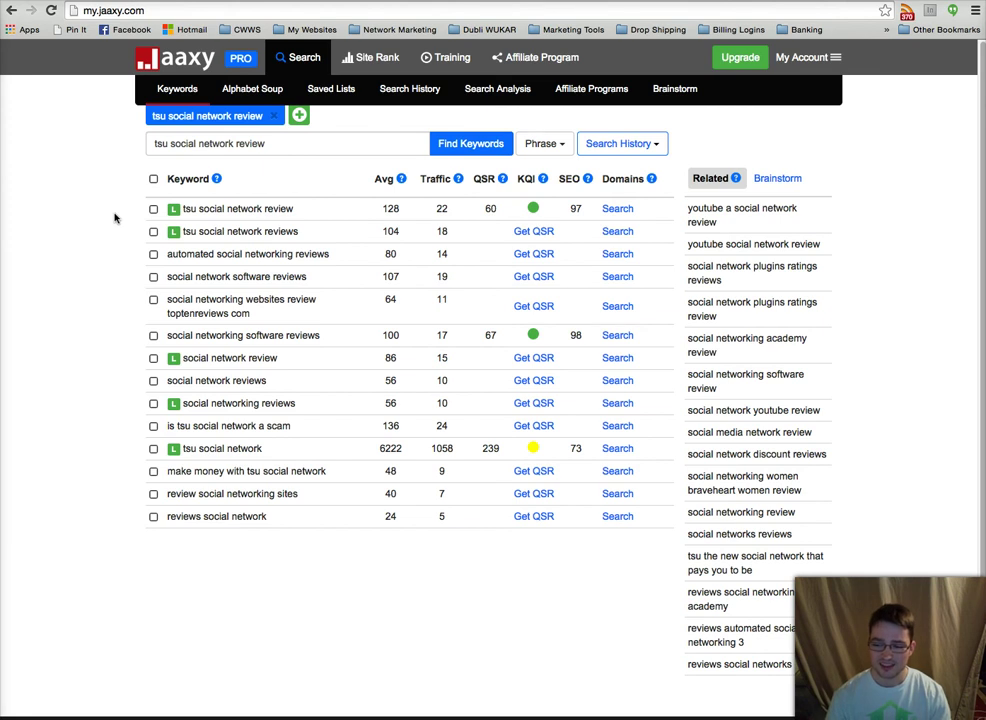
{"action": "left_click", "coordinate": [196, 705]}
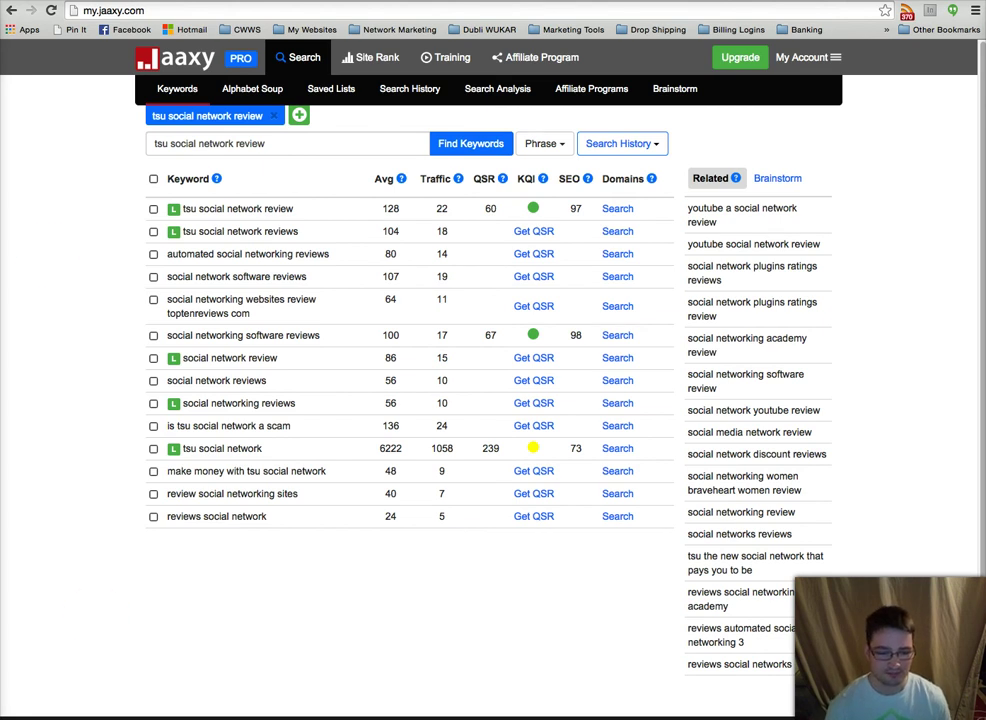